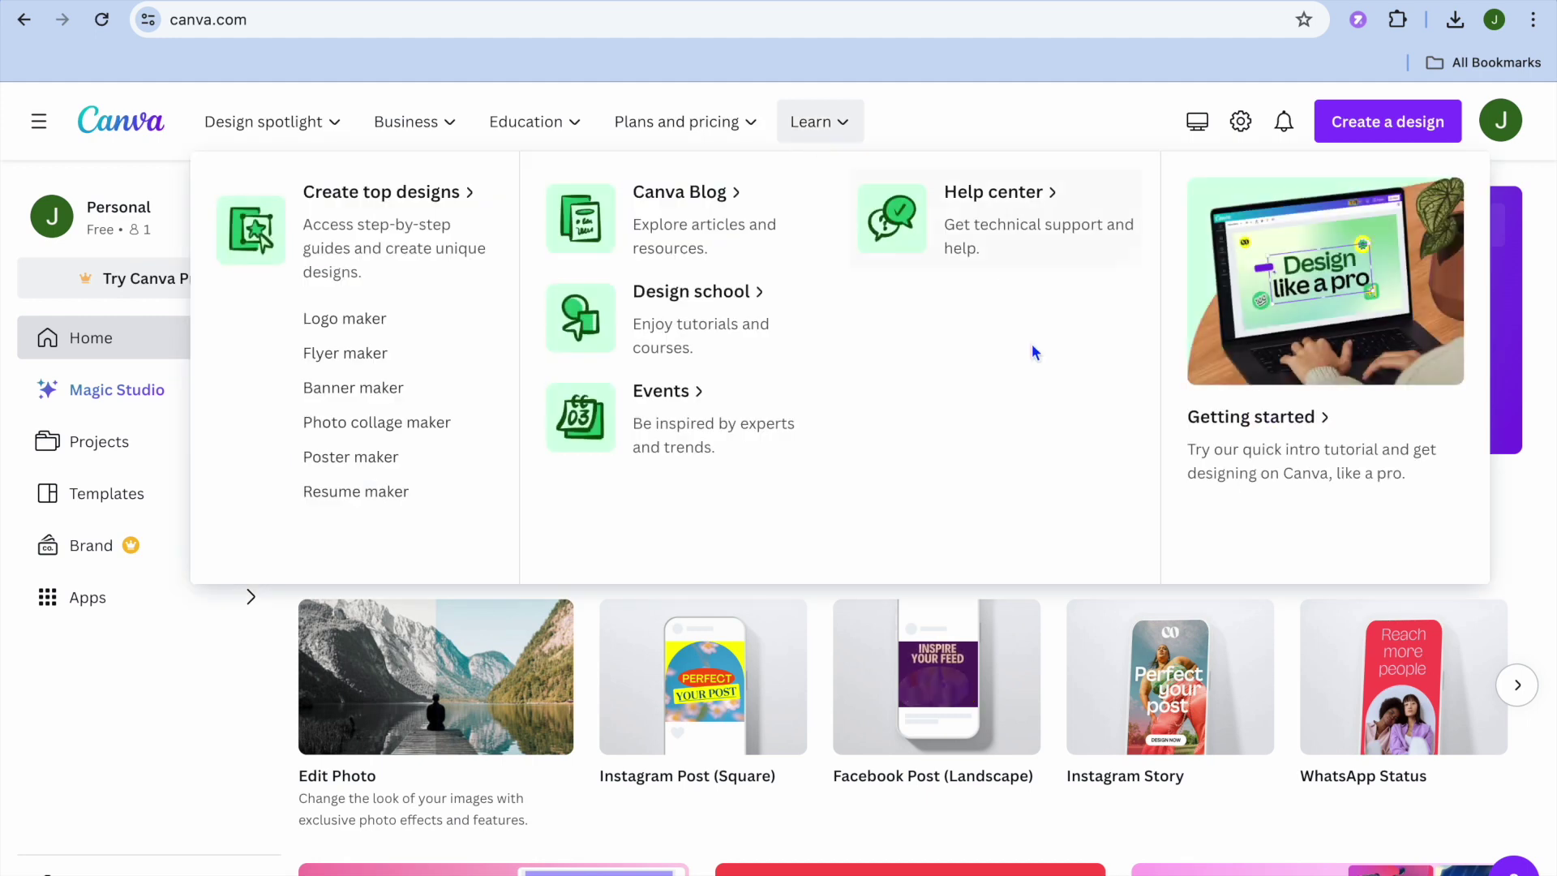
# Create a blank design of the standard Video type from the Videos category
pyautogui.click(1036, 421)
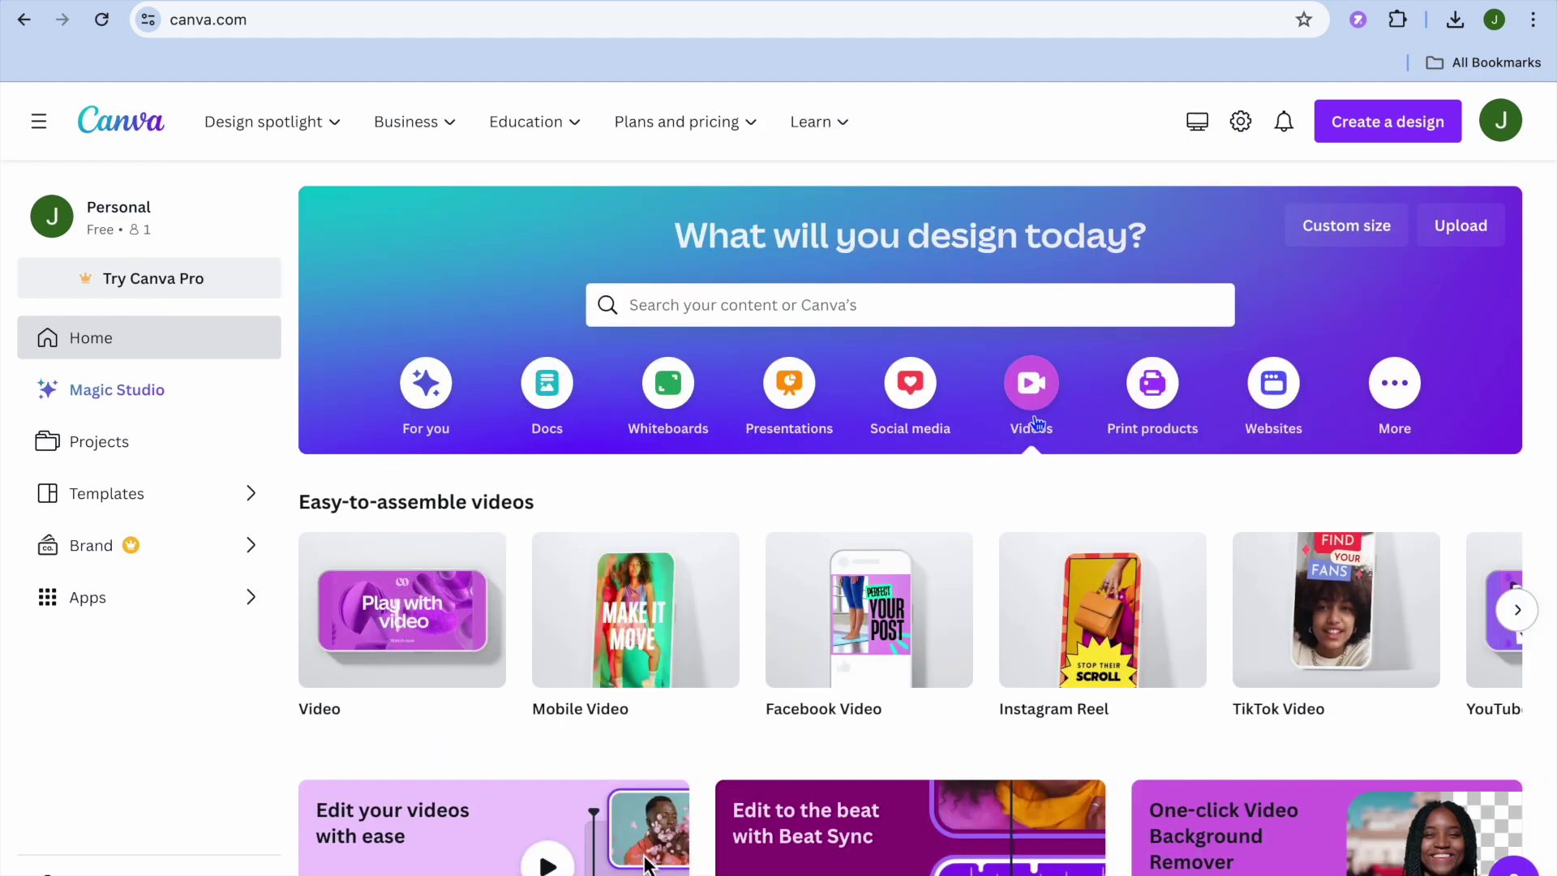
pyautogui.moveTo(1247, 599)
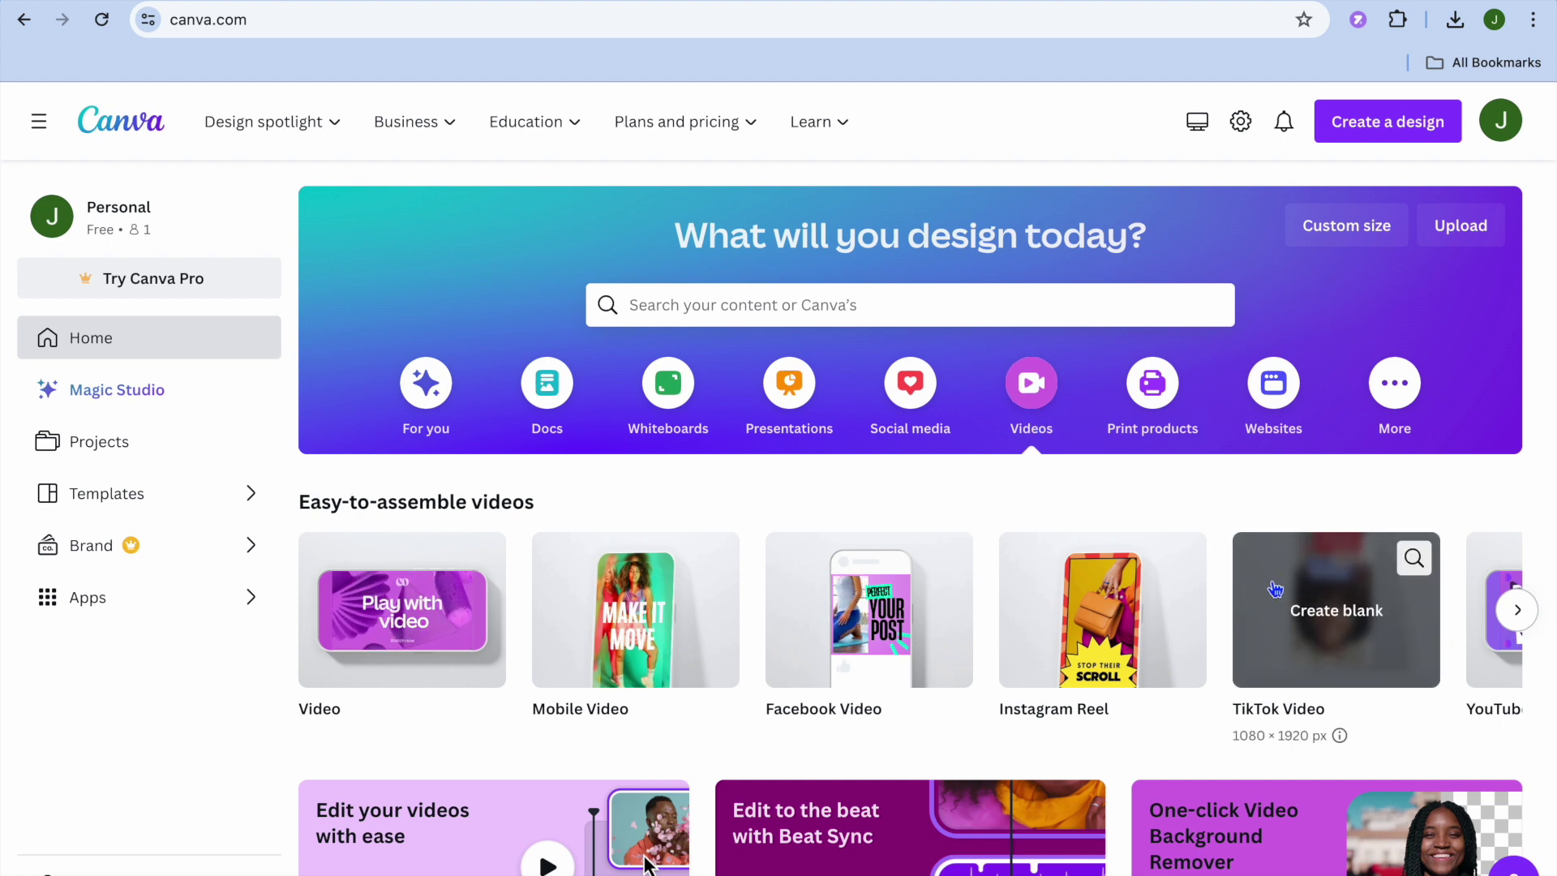
pyautogui.moveTo(1306, 616)
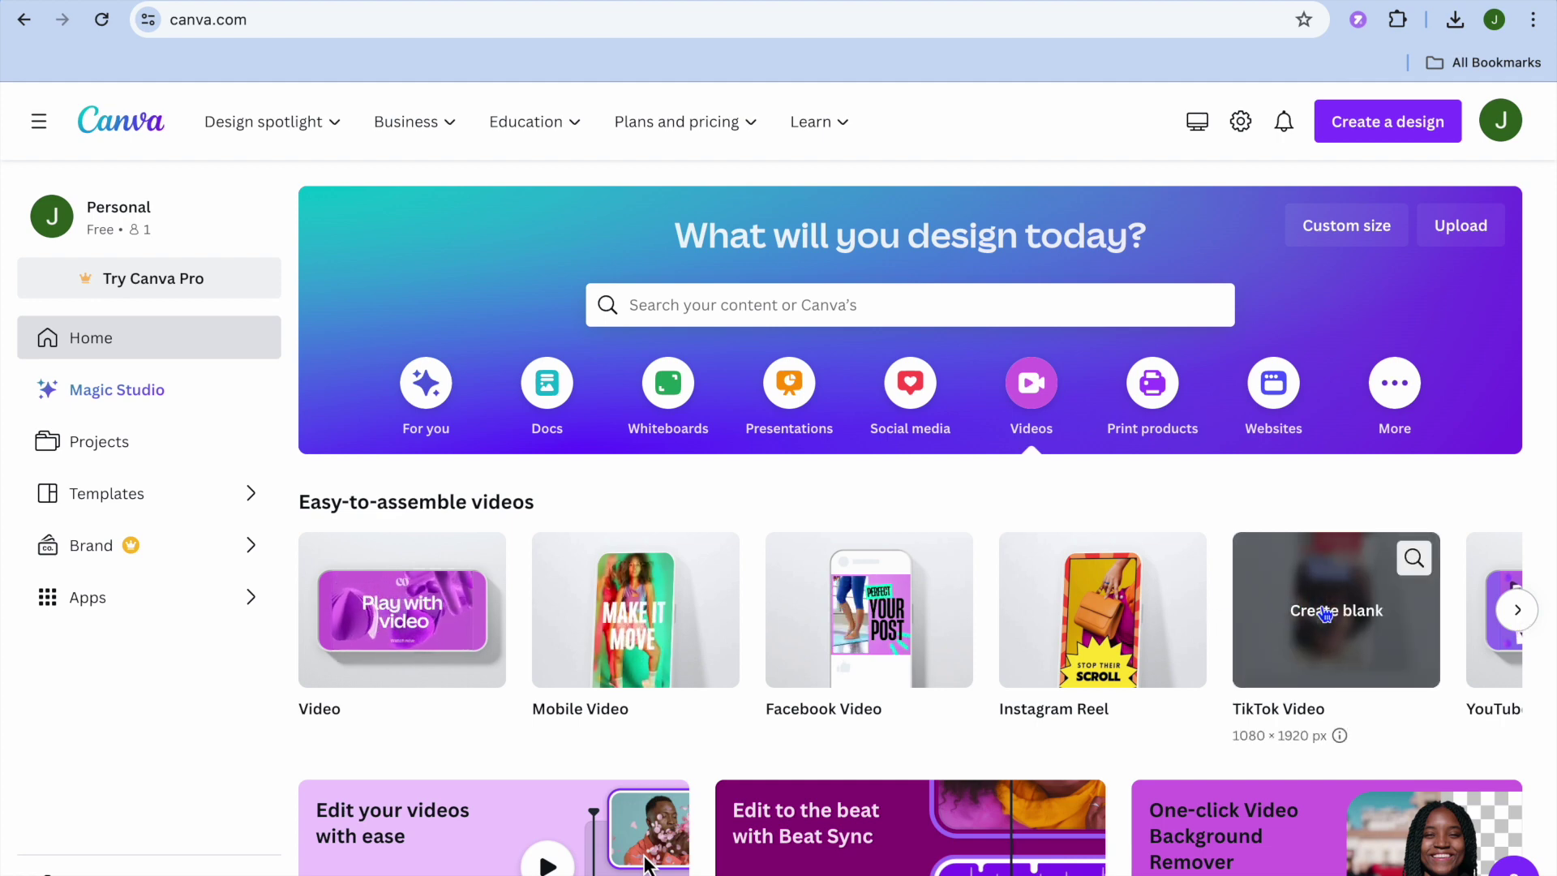
pyautogui.moveTo(1071, 659)
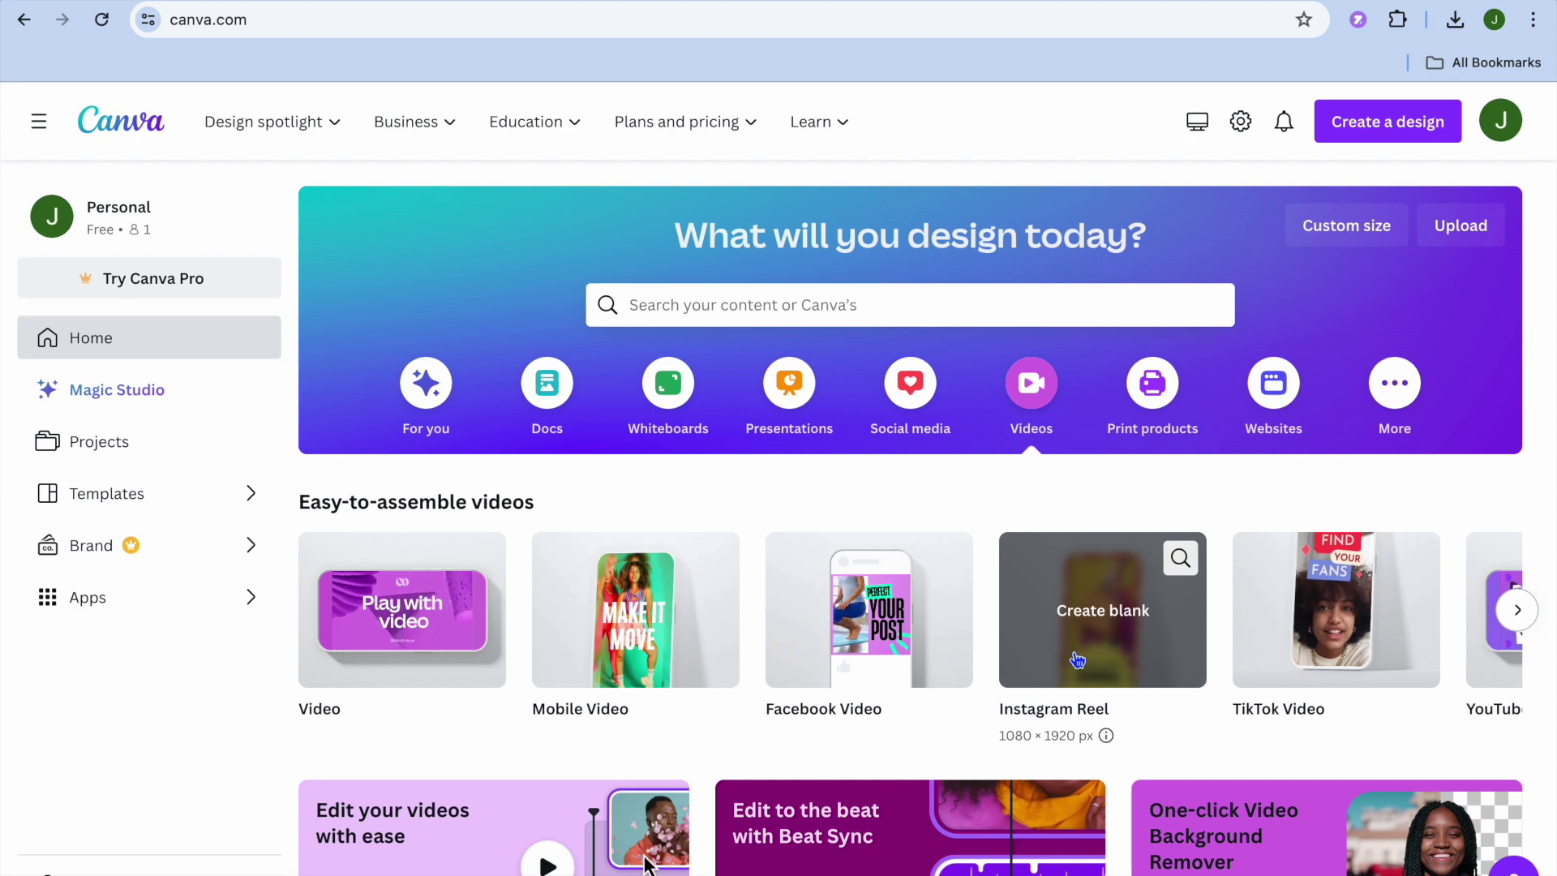
pyautogui.moveTo(846, 621)
pyautogui.moveTo(611, 636)
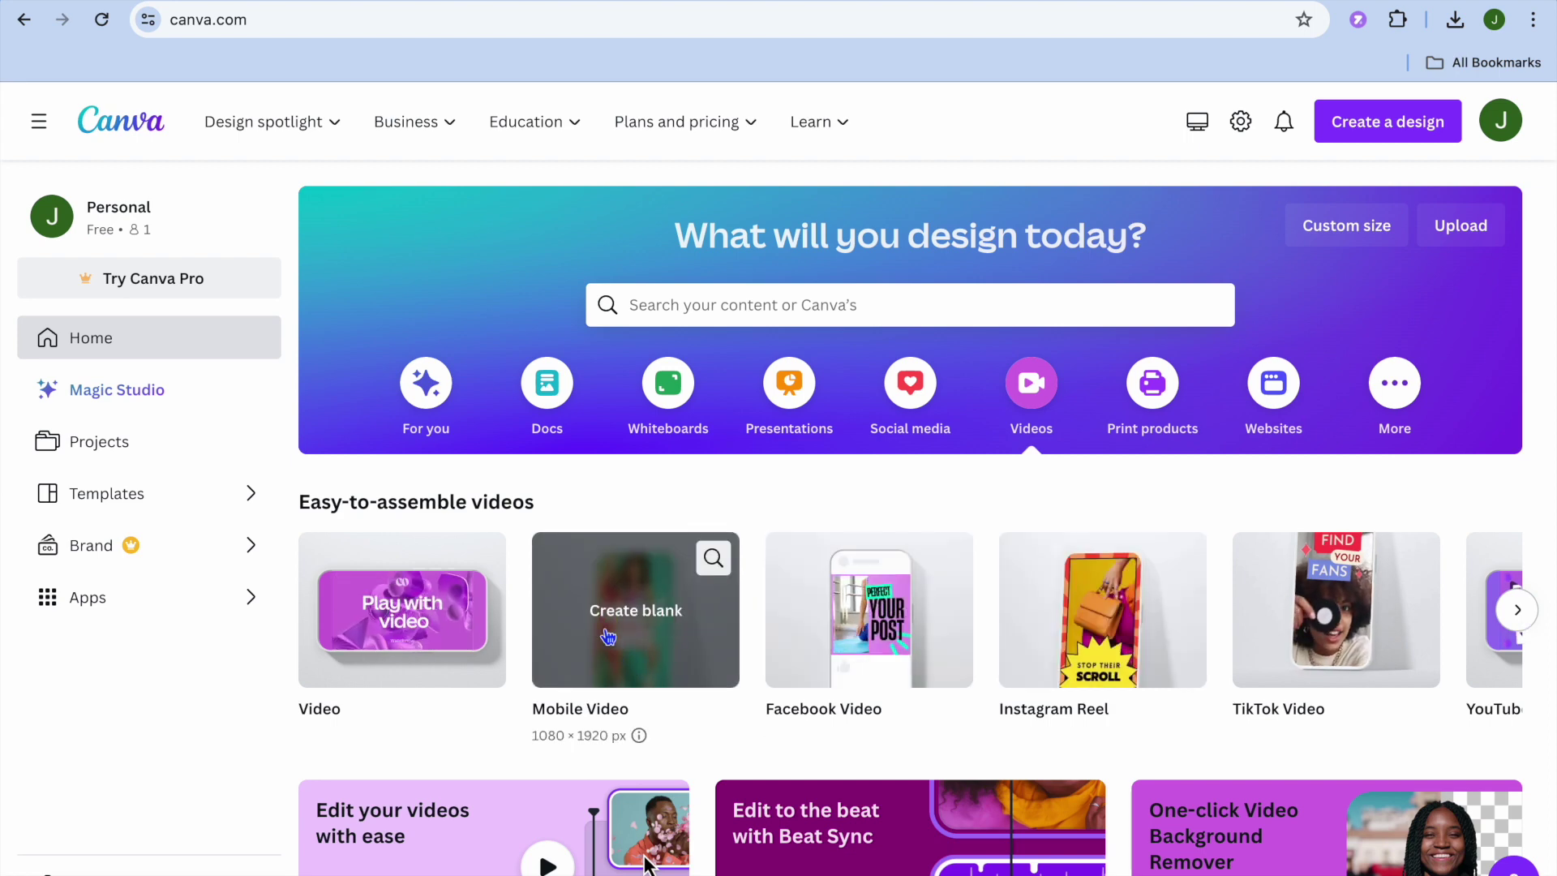
pyautogui.click(420, 631)
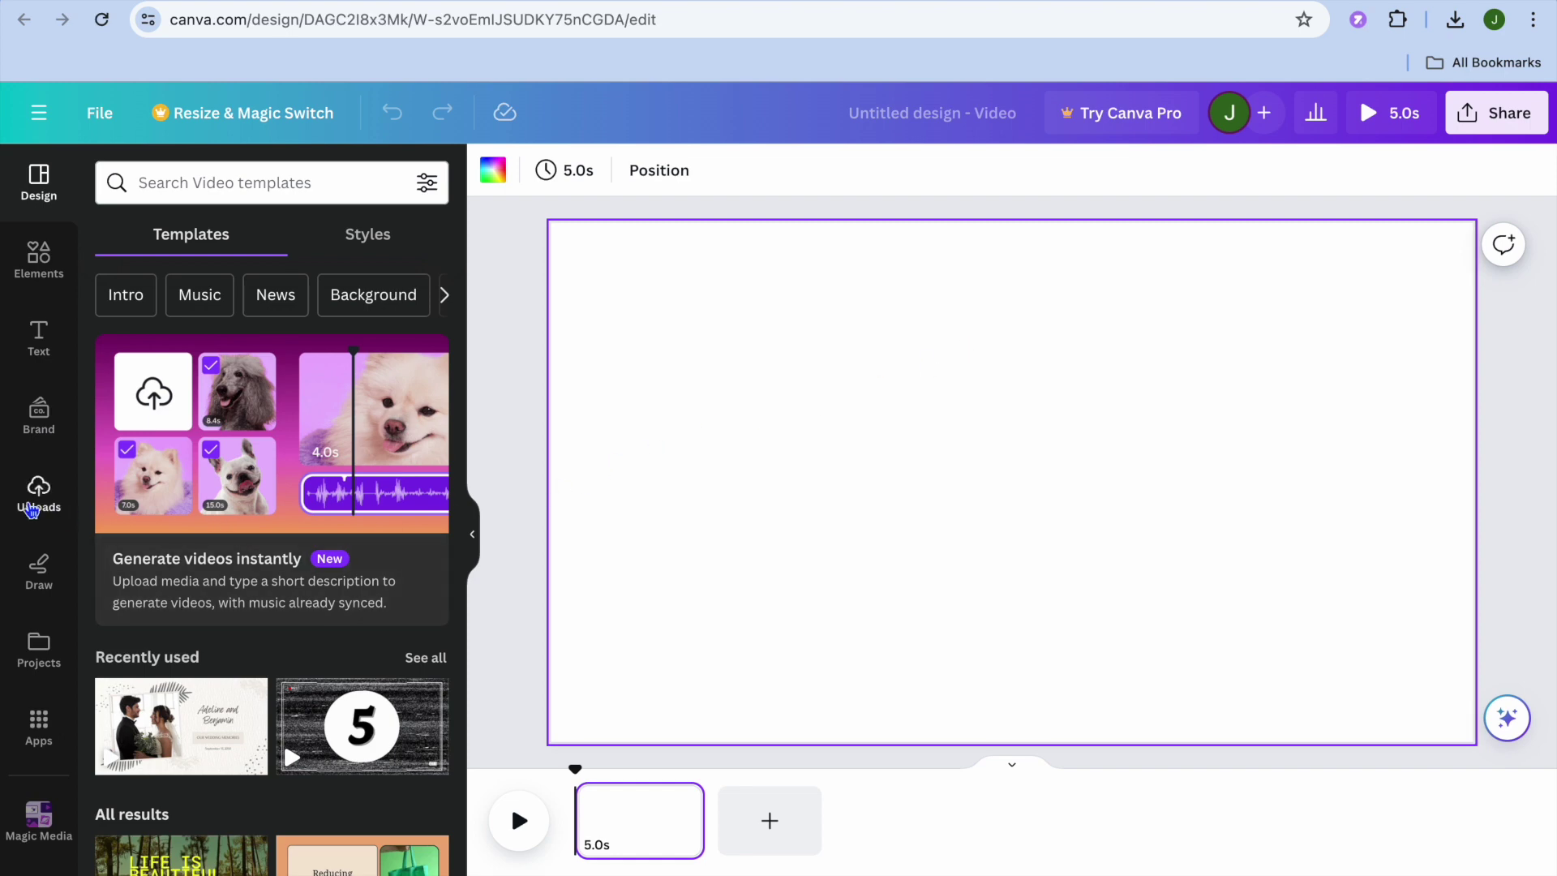
# Place the uploaded red vintage car image on the first page and set it as the page background
pyautogui.click(30, 509)
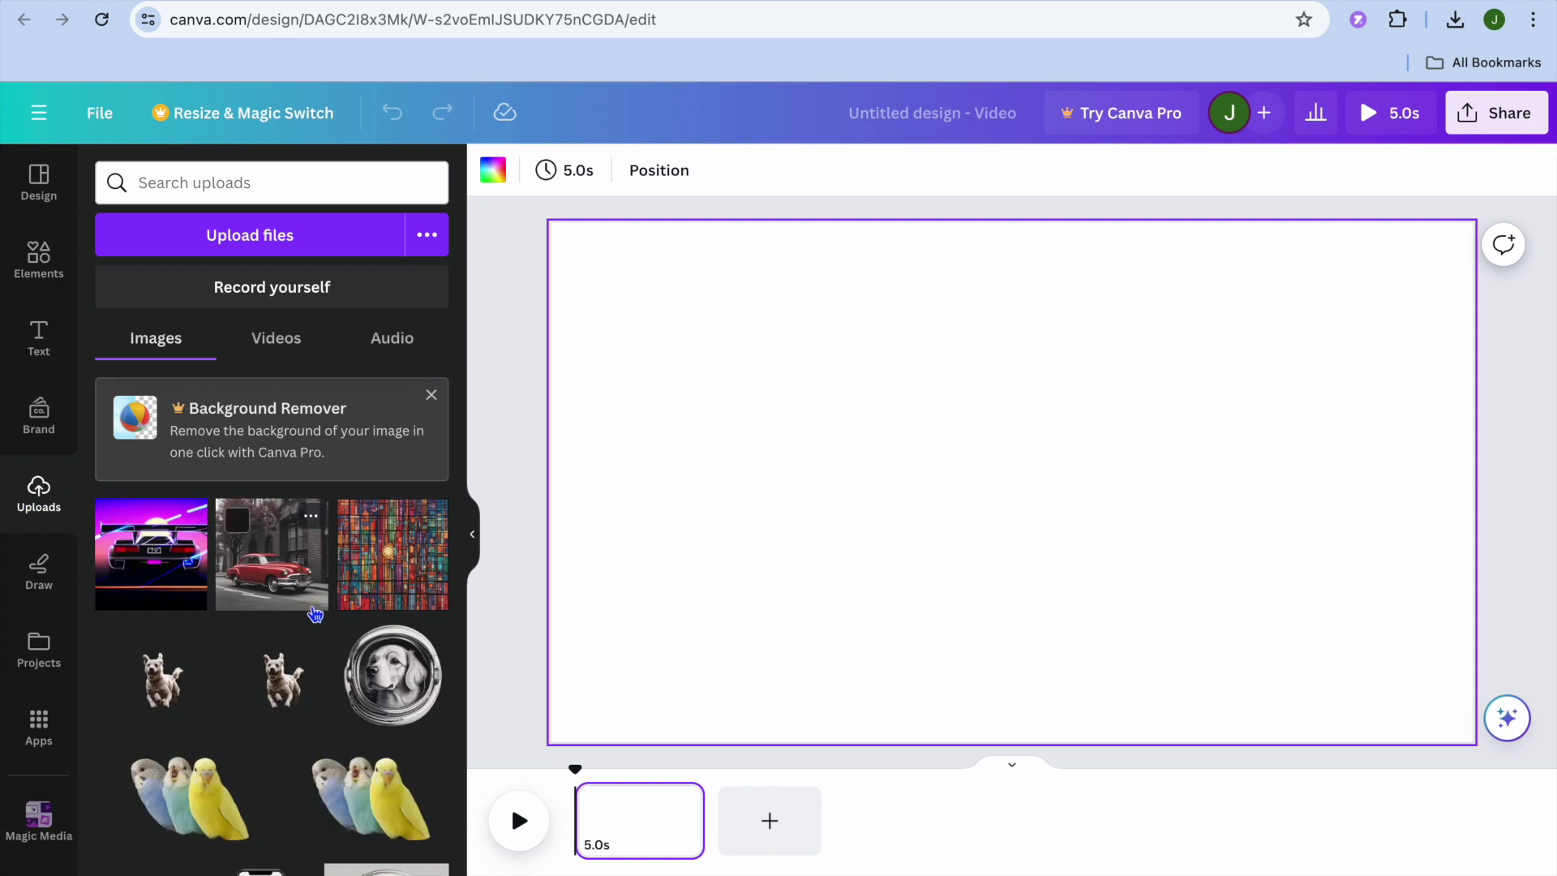
pyautogui.scroll(-1, 336, 594)
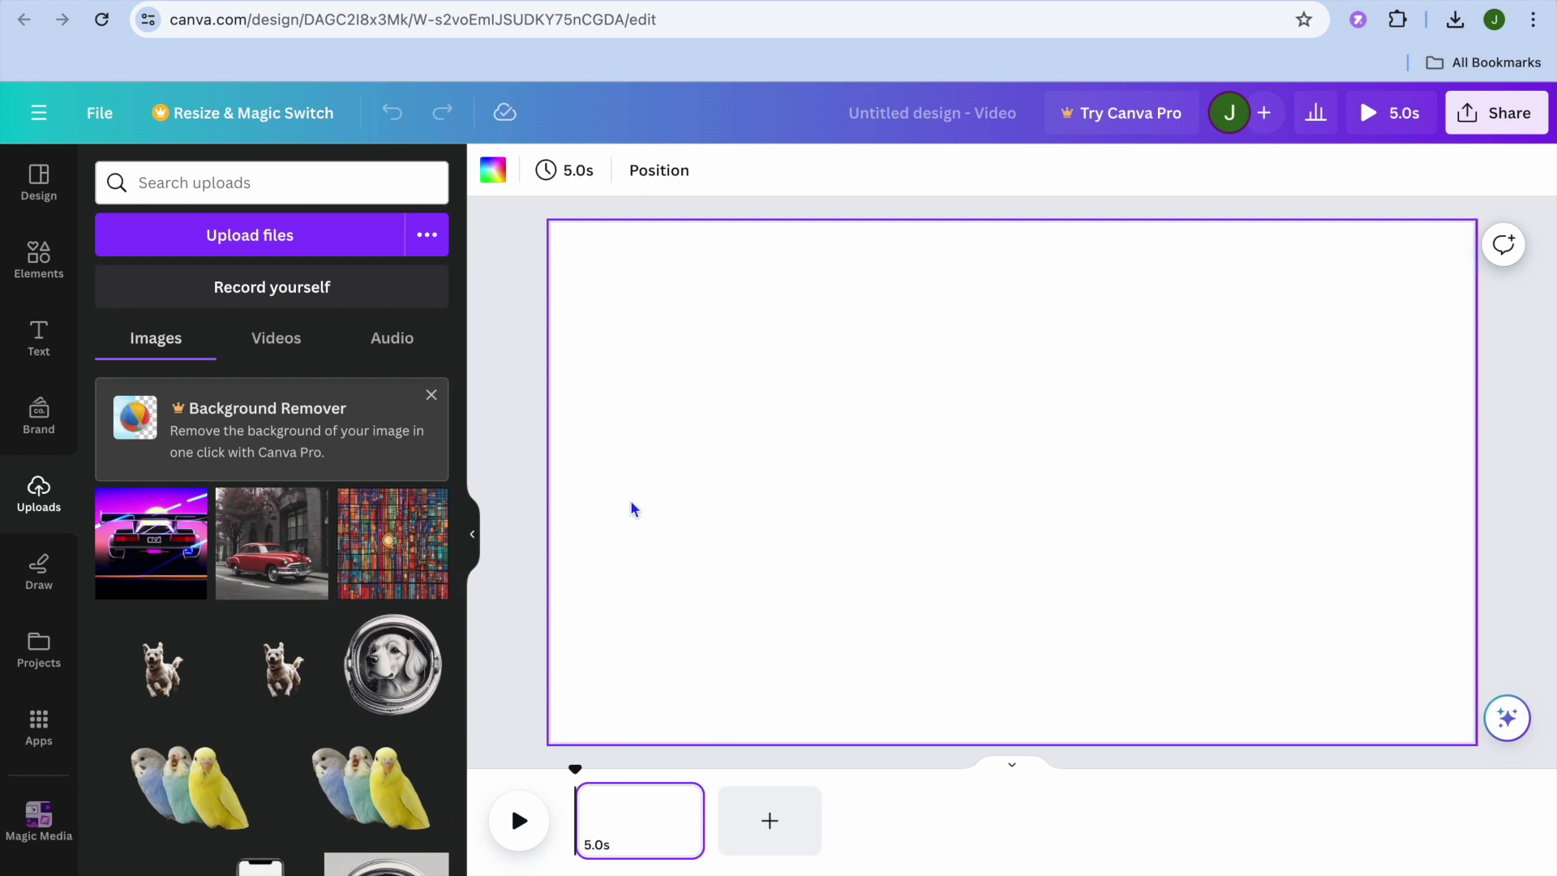
pyautogui.click(307, 559)
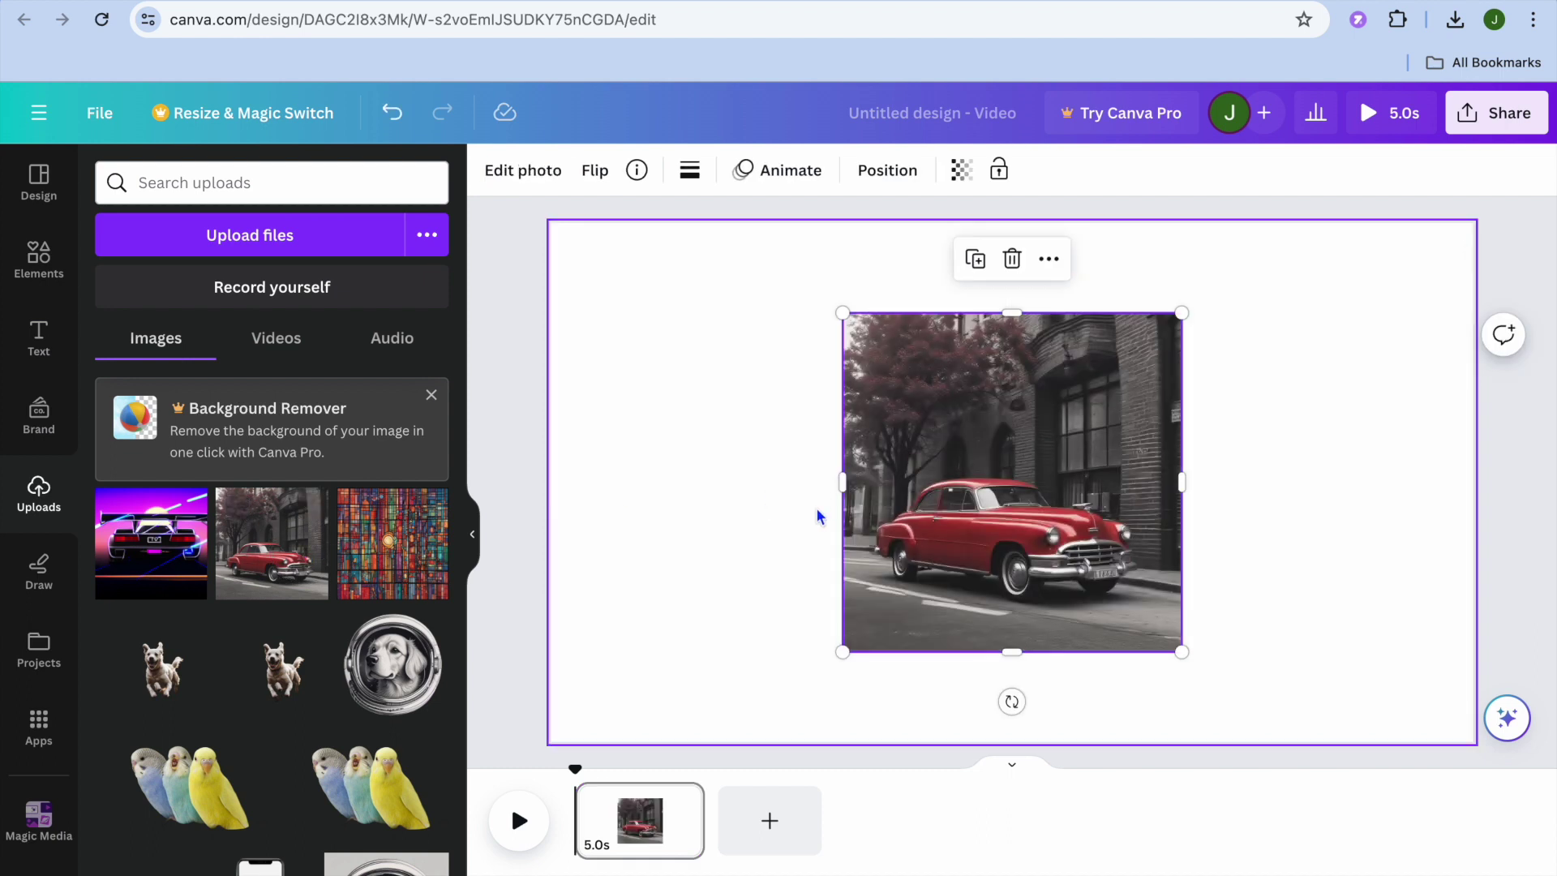
pyautogui.click(1049, 259)
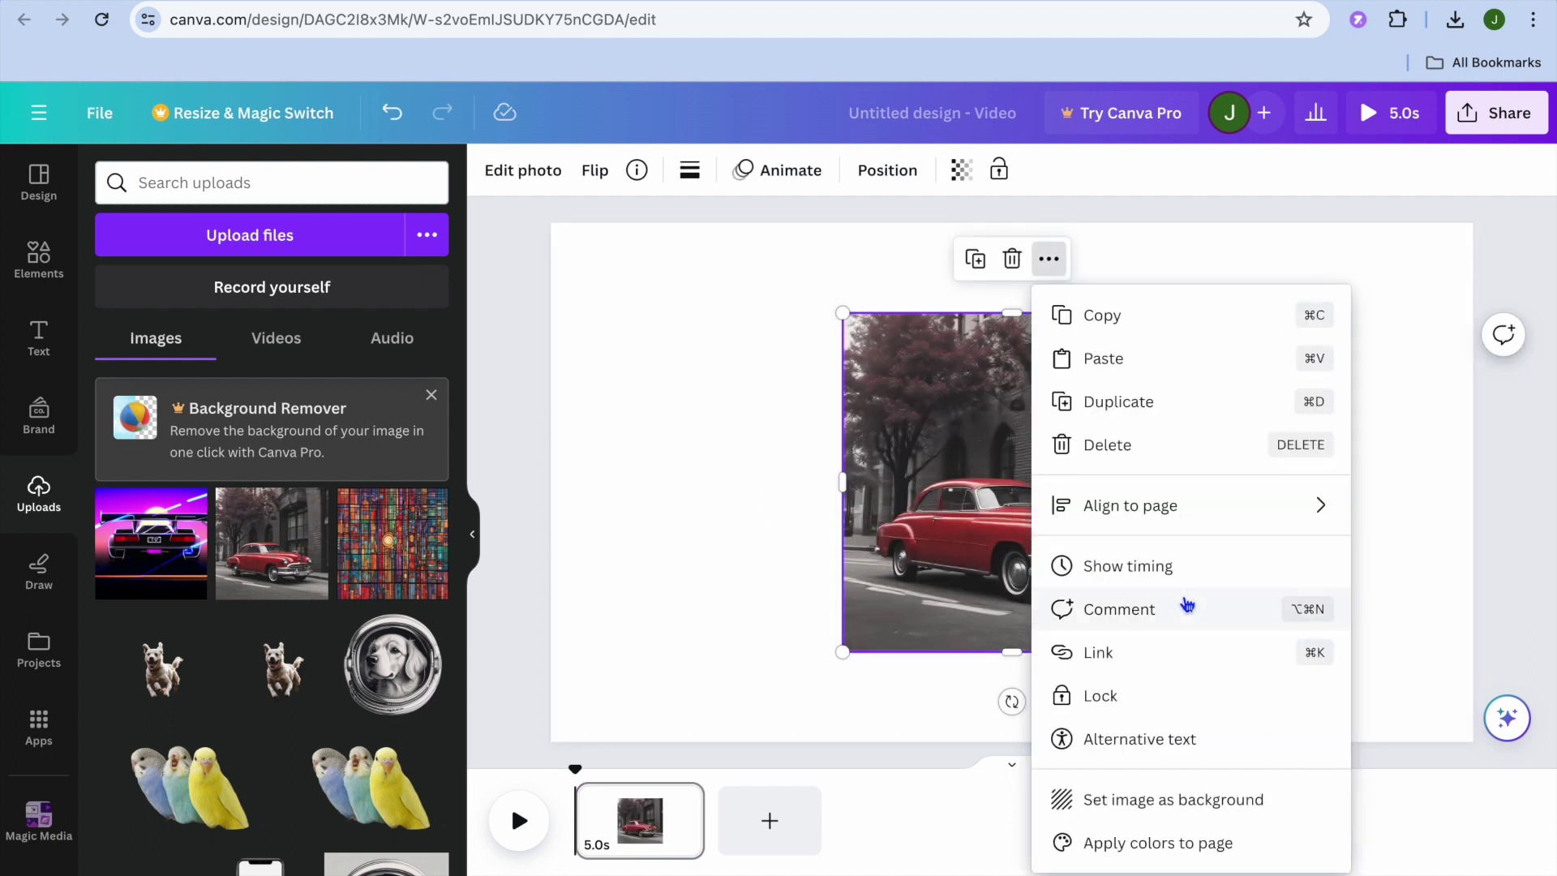
pyautogui.click(1131, 811)
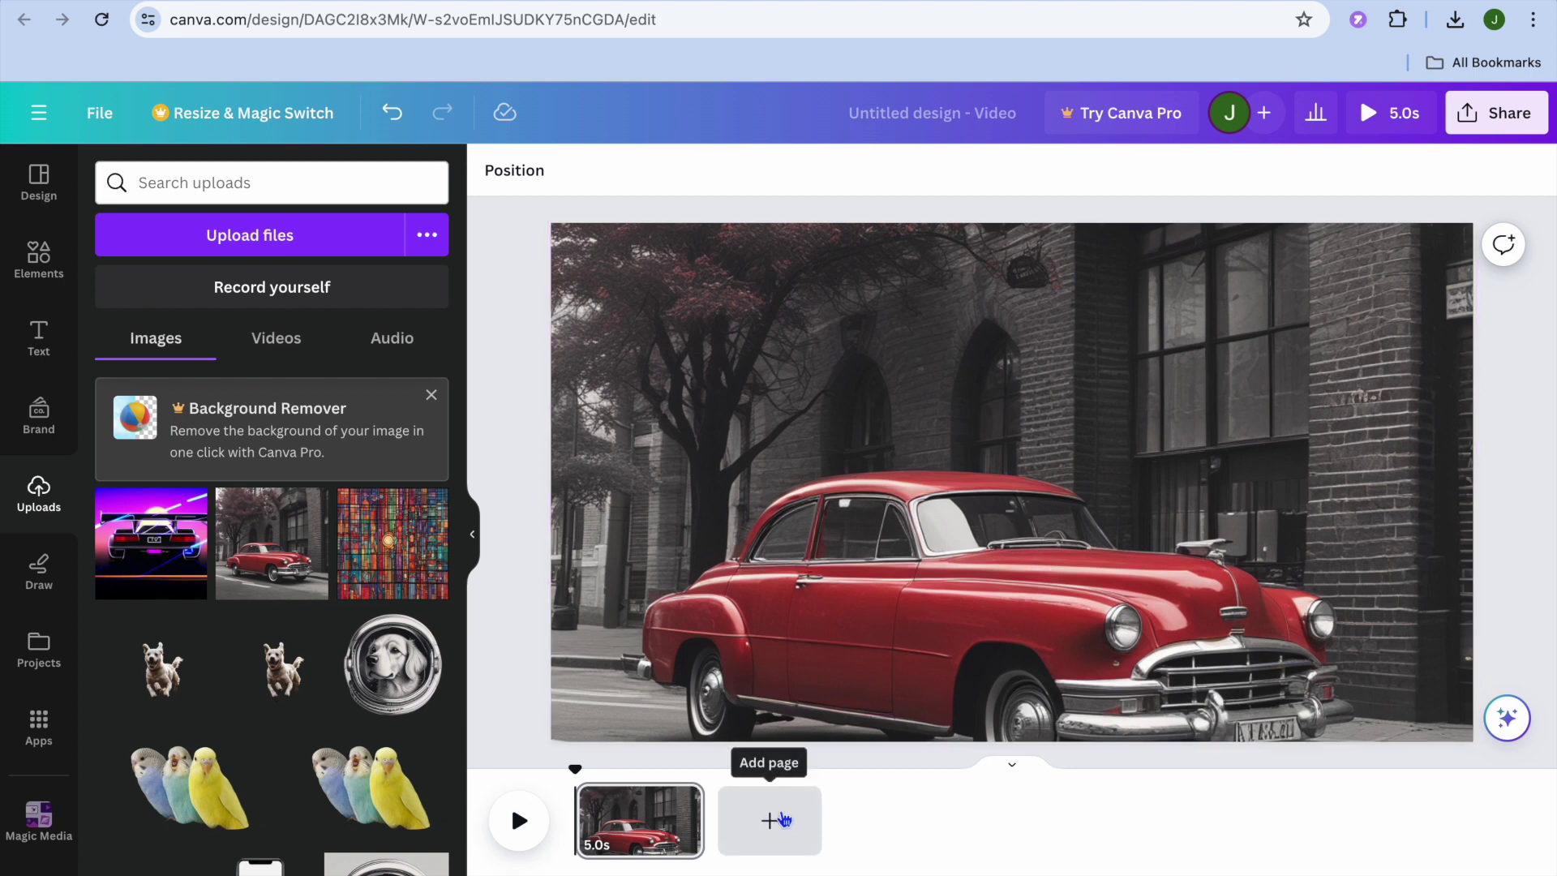
# Add a second page and search the elements library for "cars", showing only photos
pyautogui.click(772, 819)
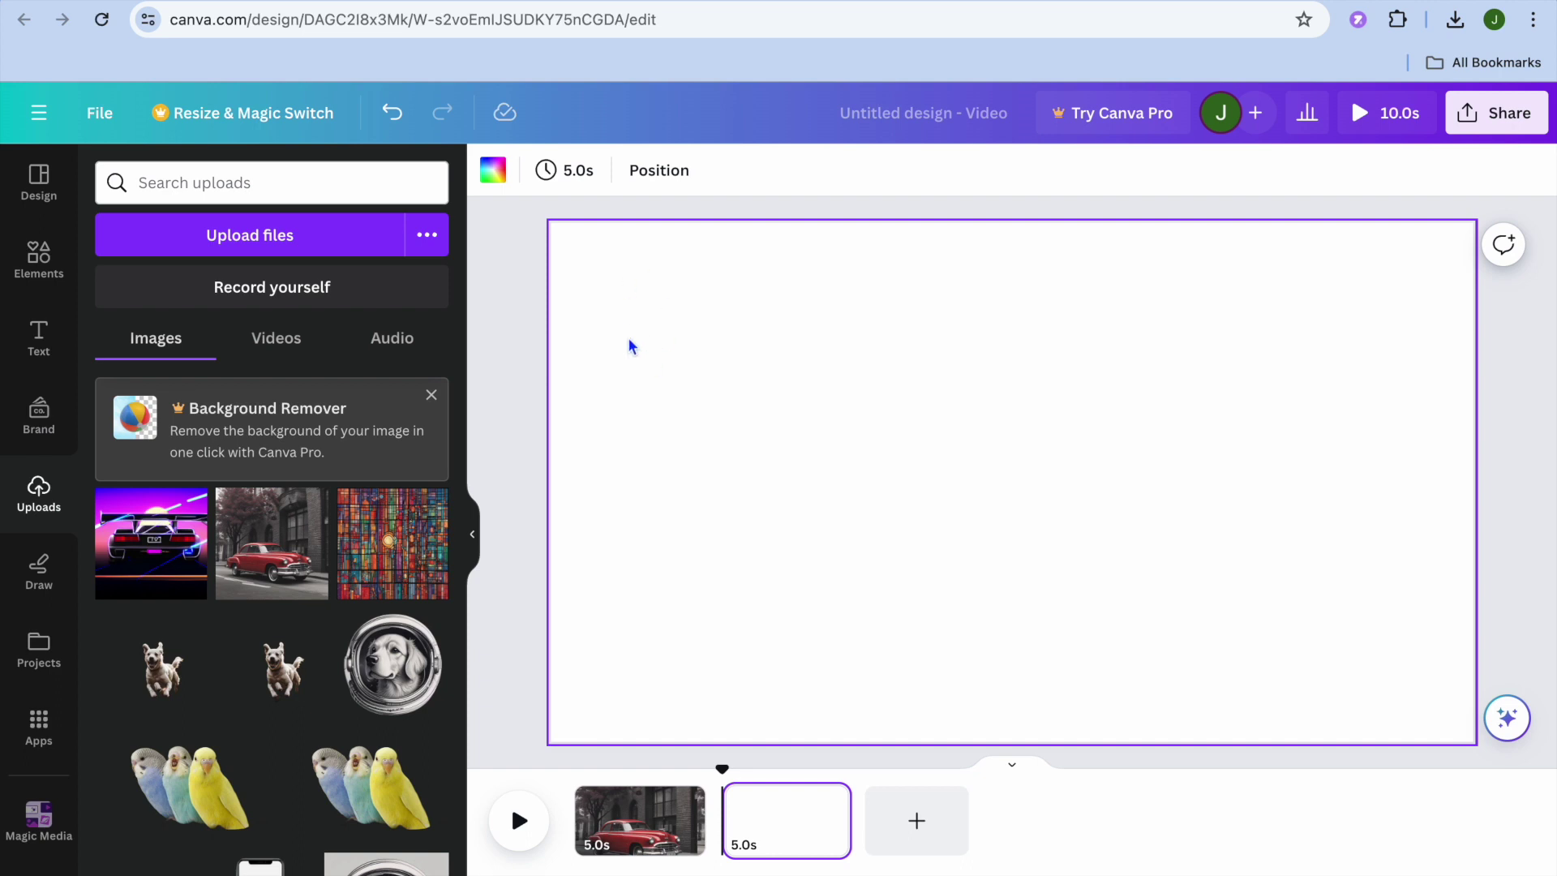
pyautogui.click(59, 278)
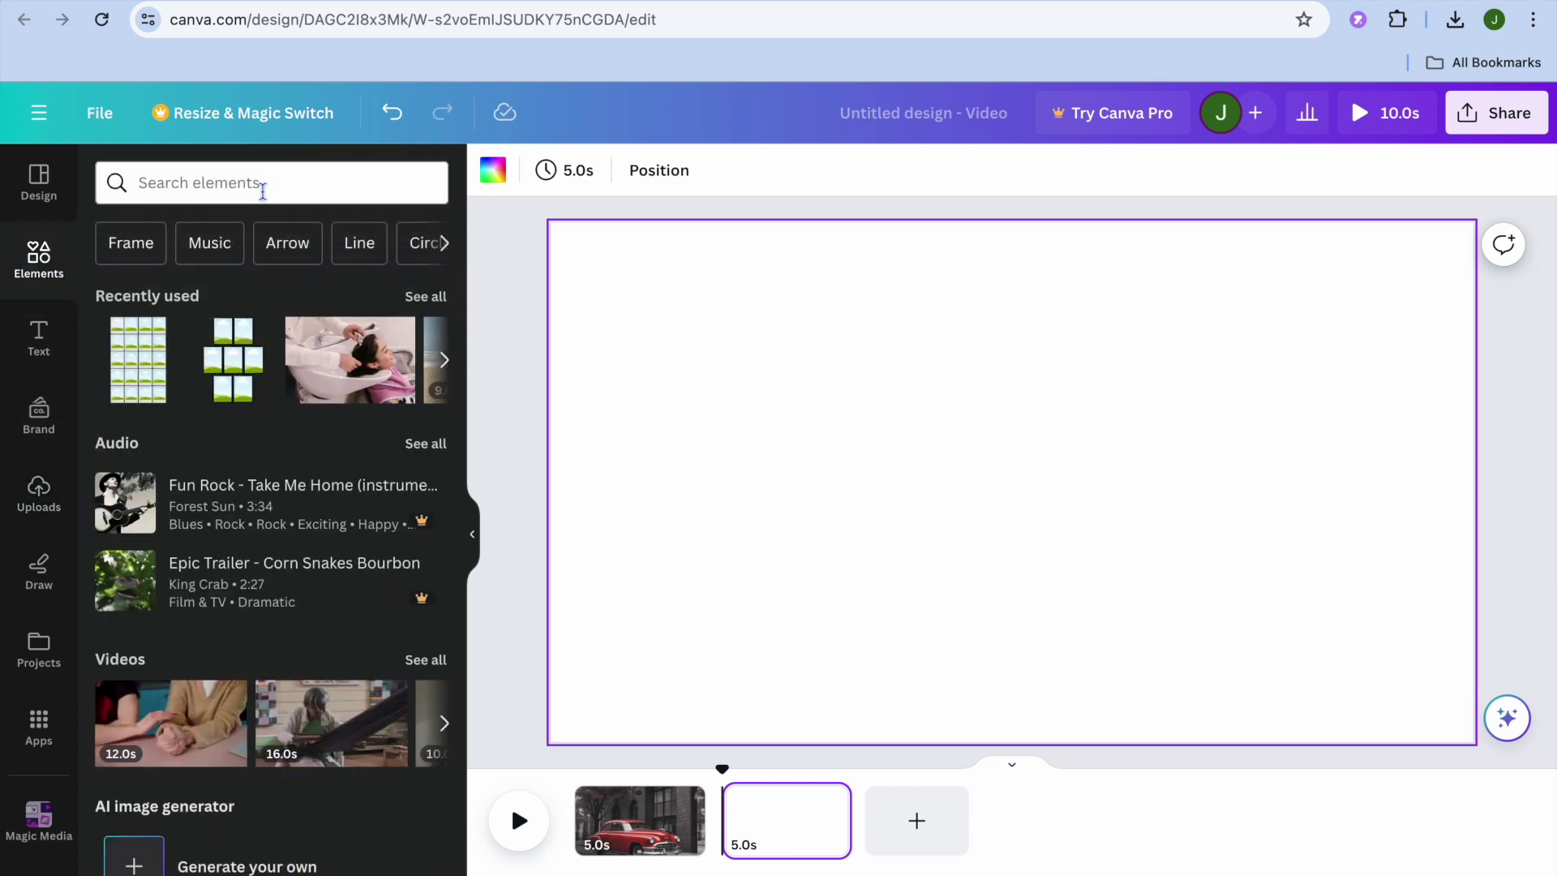
pyautogui.click(262, 179)
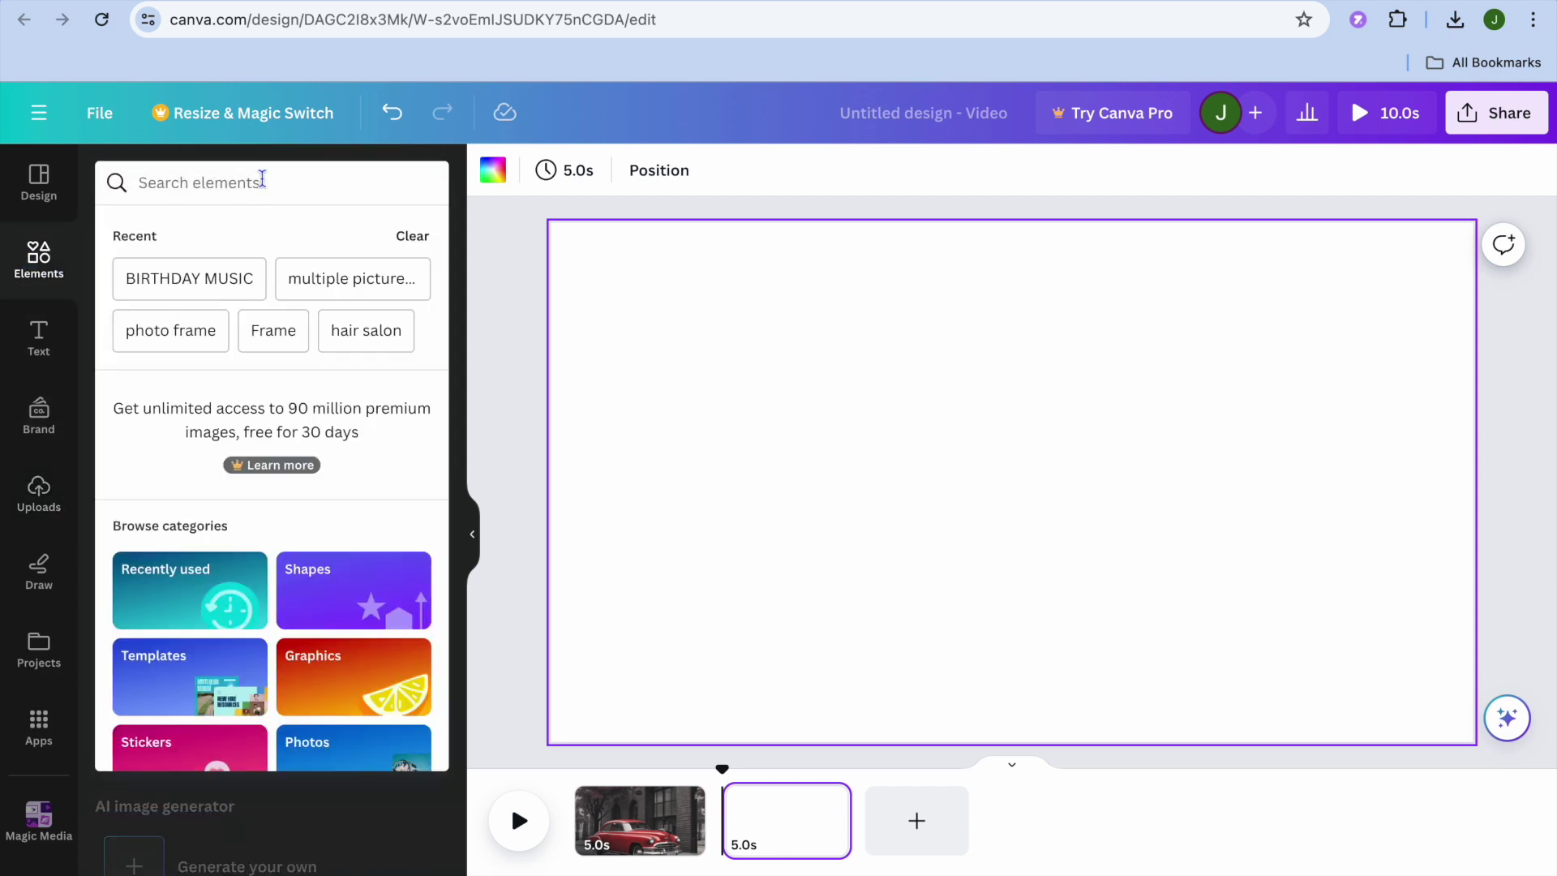
pyautogui.write('car')
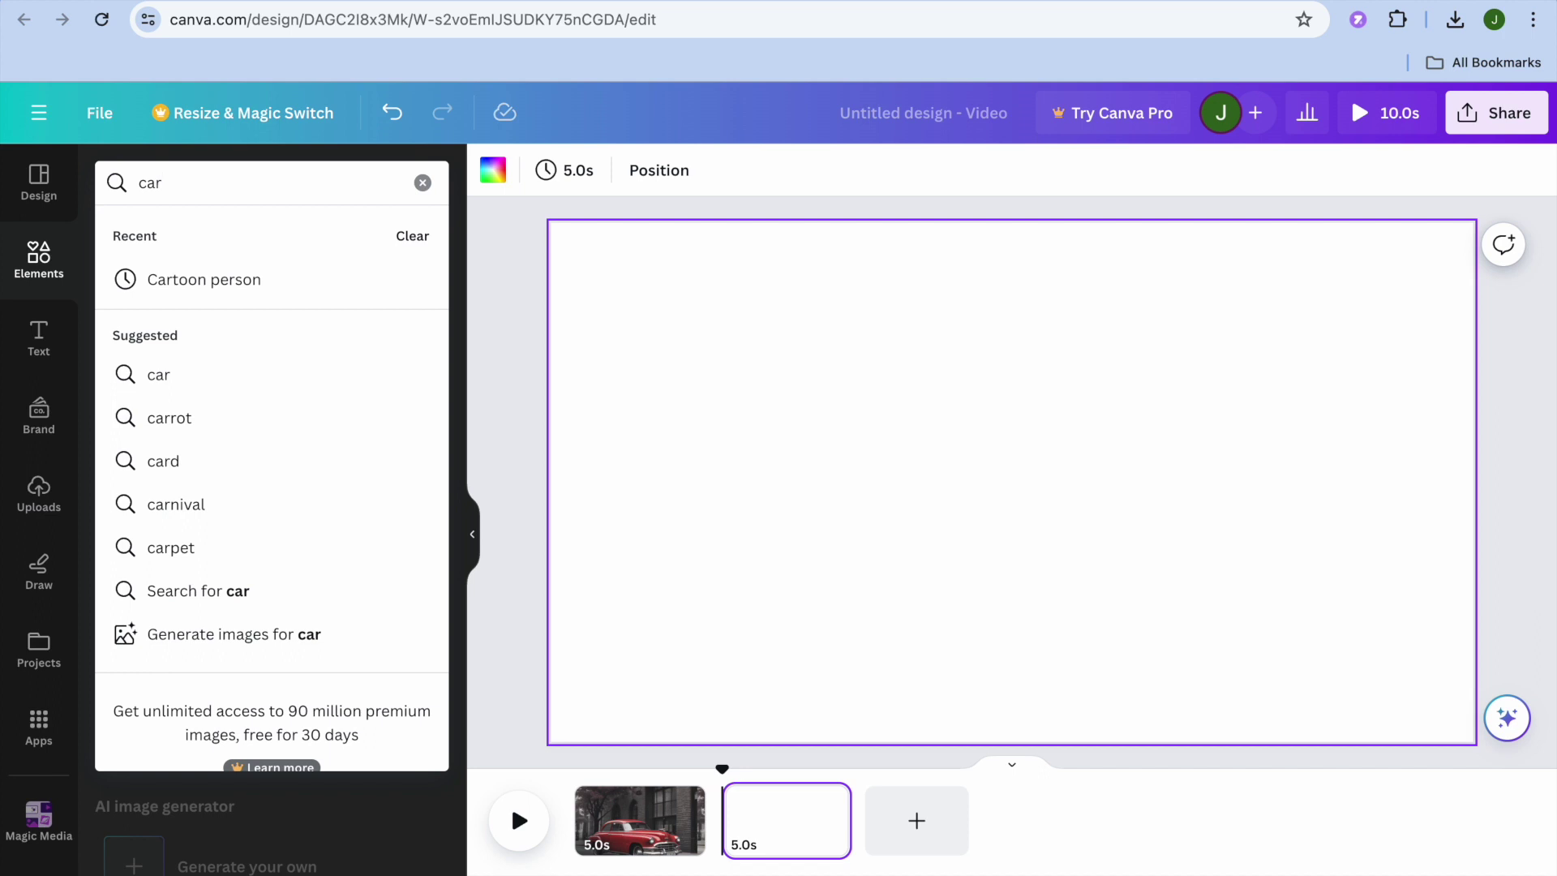
pyautogui.write('s')
pyautogui.press('Return')
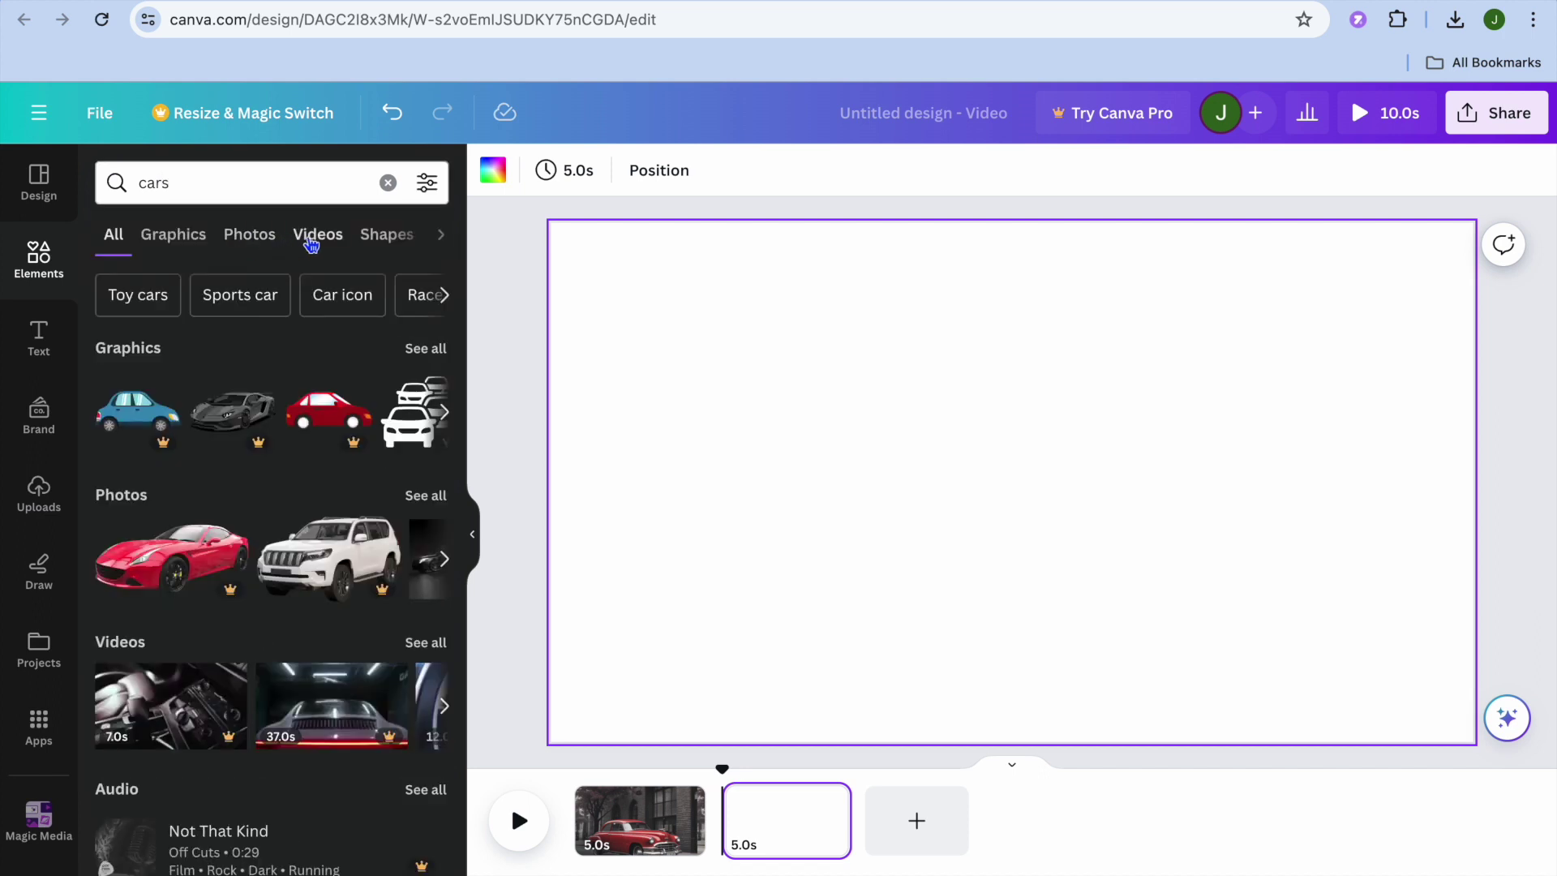
pyautogui.click(255, 244)
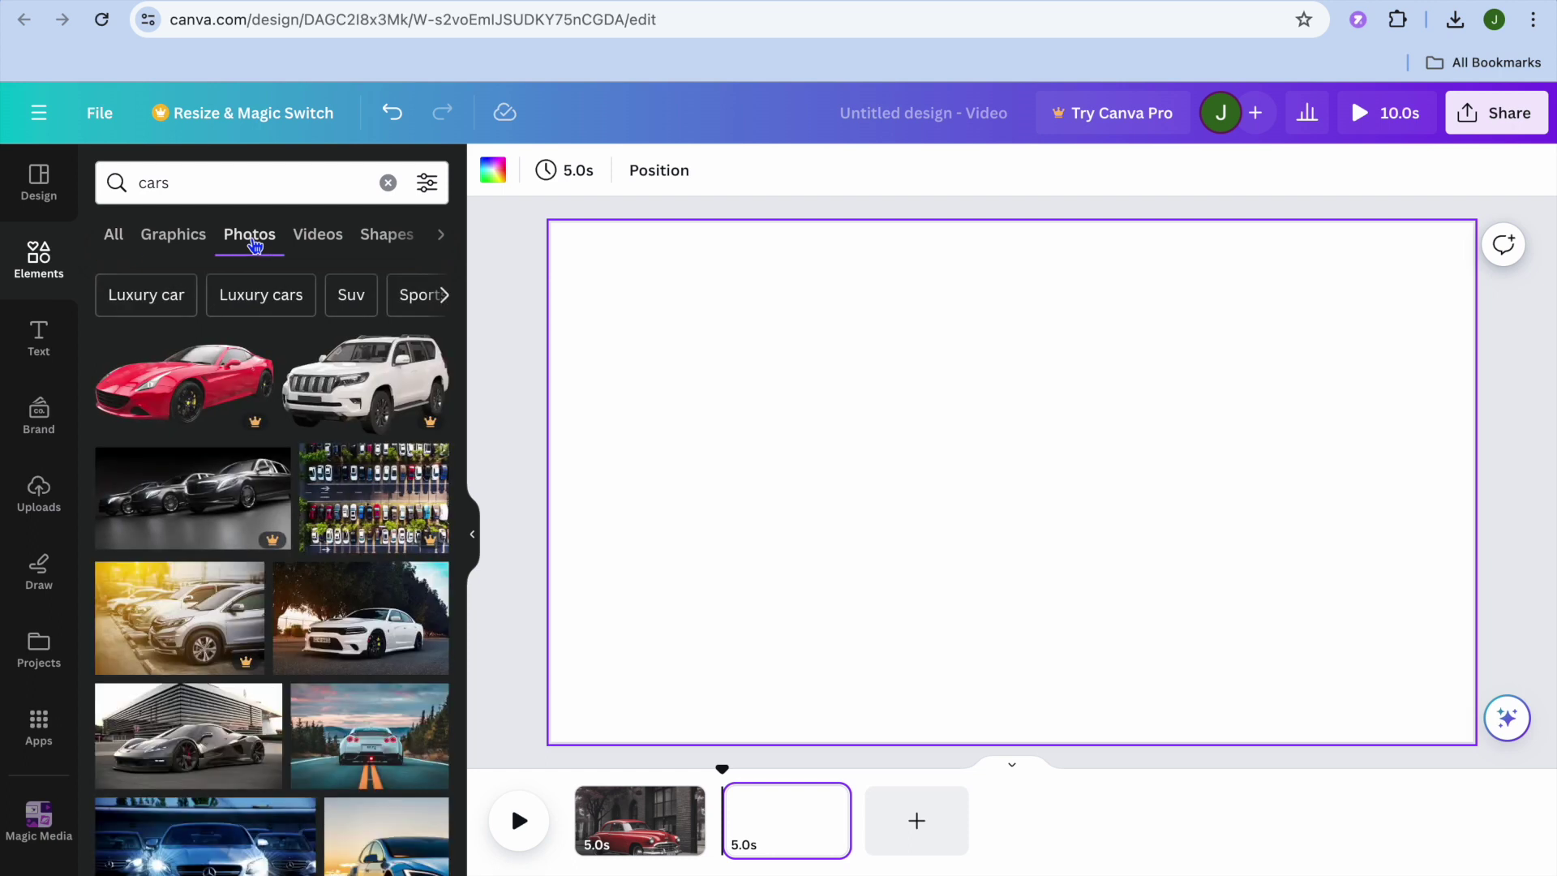
# Insert the photo of the dark grey sports car beside a slatted building and set it as the second page's background
pyautogui.scroll(-5, 325, 585)
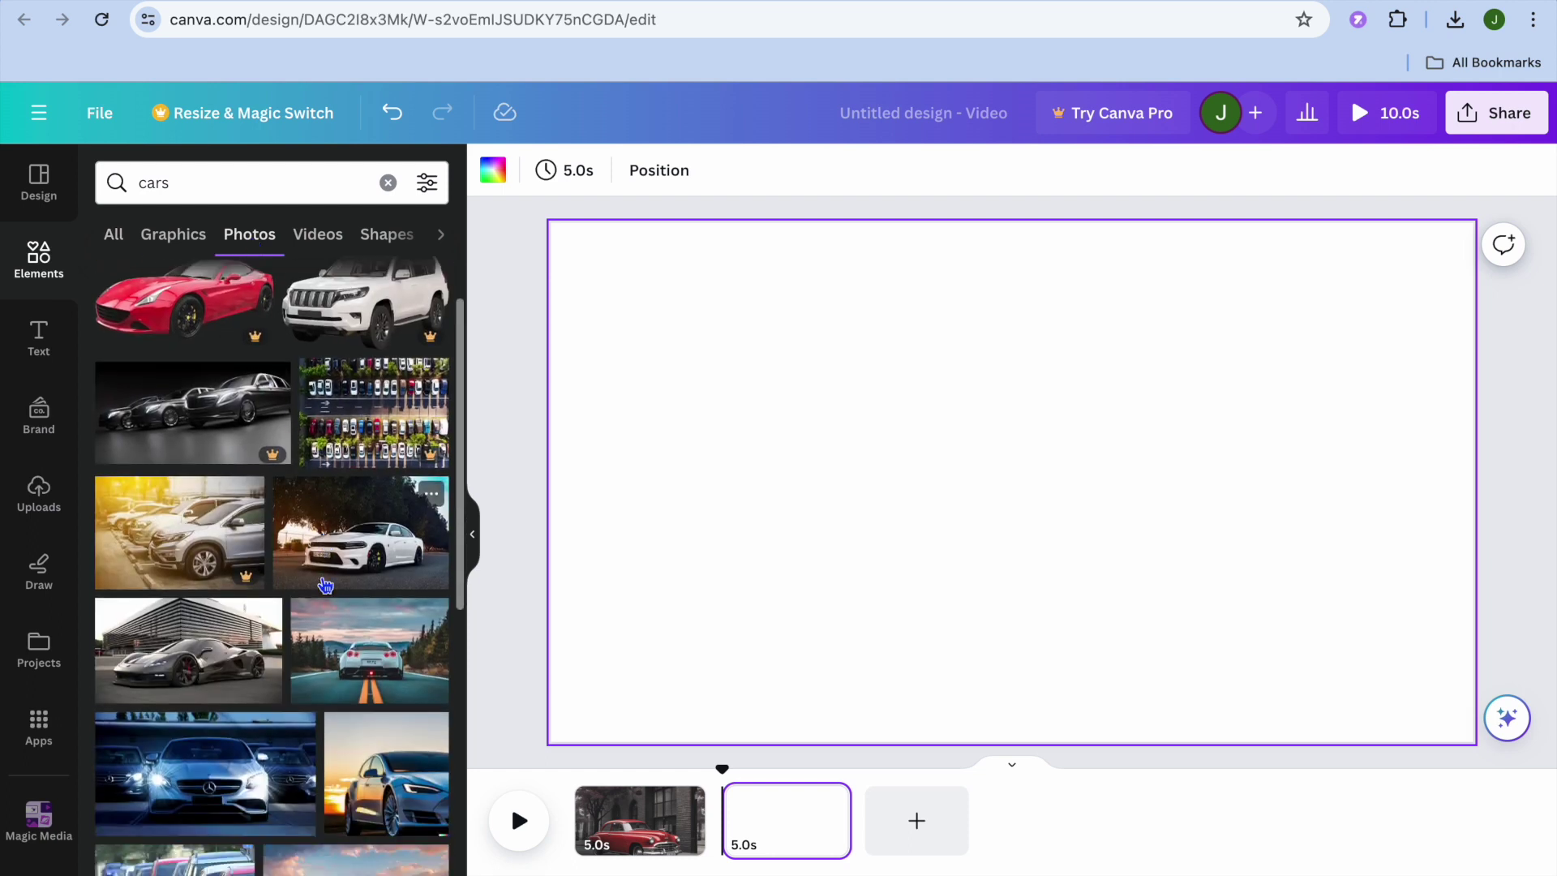
pyautogui.scroll(2, 325, 585)
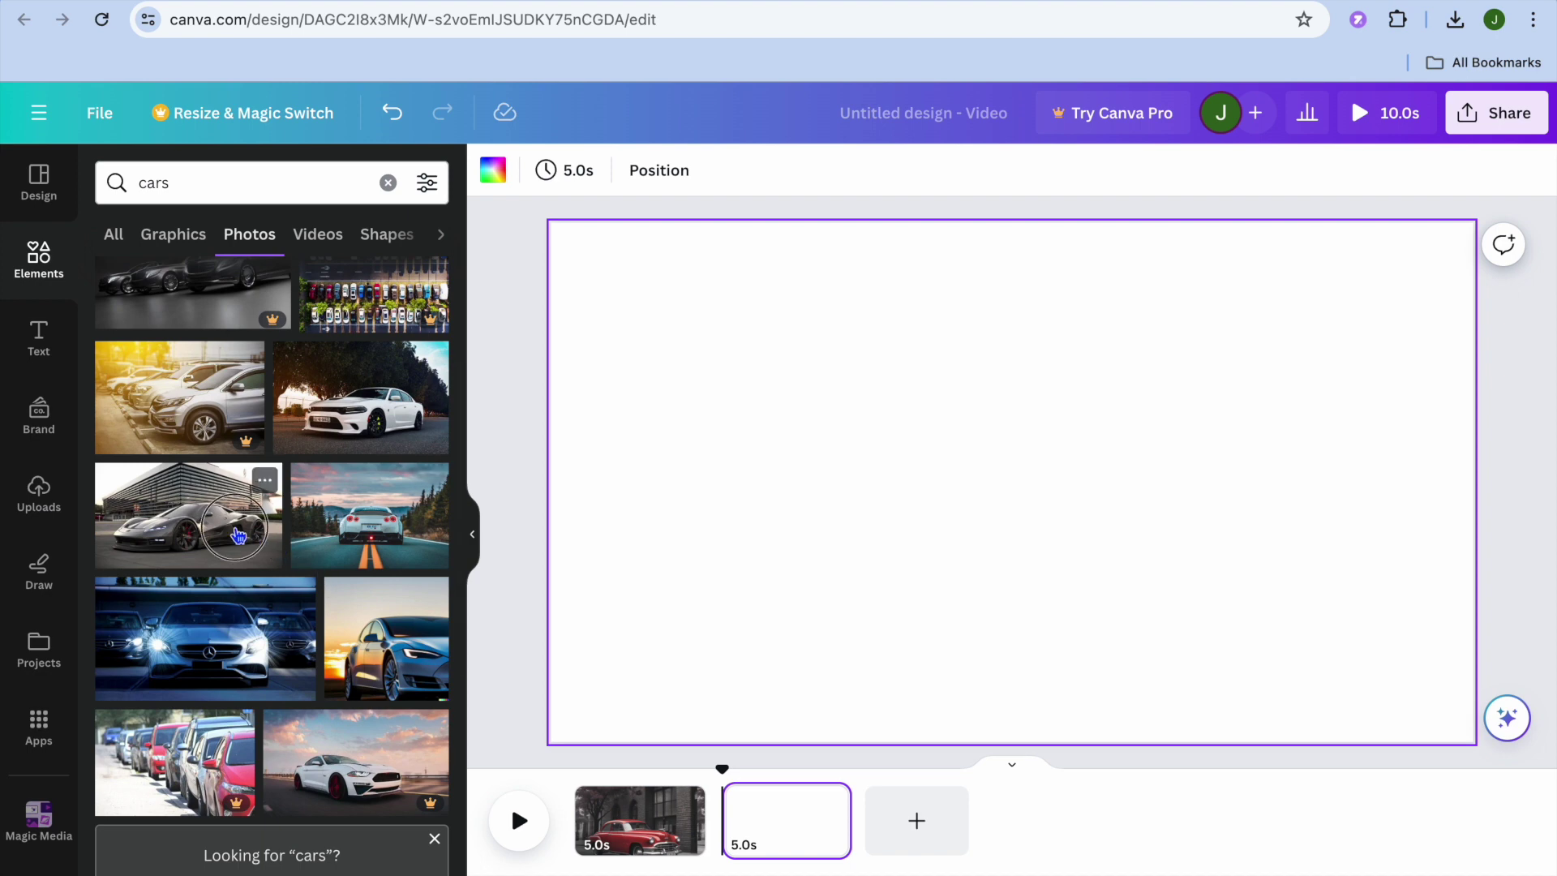
pyautogui.click(237, 533)
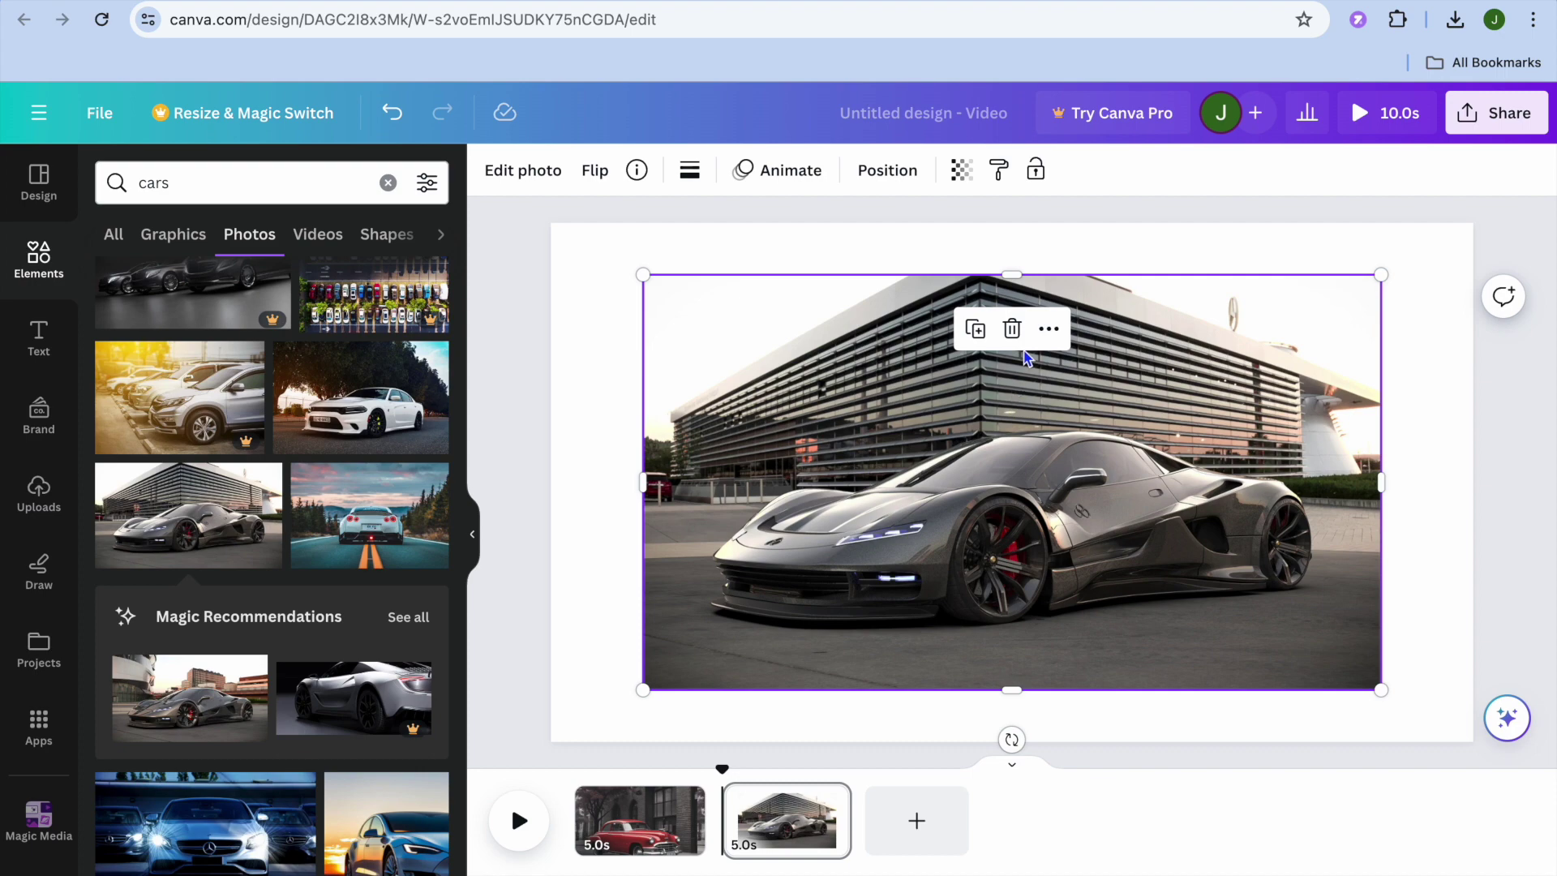
pyautogui.click(1050, 328)
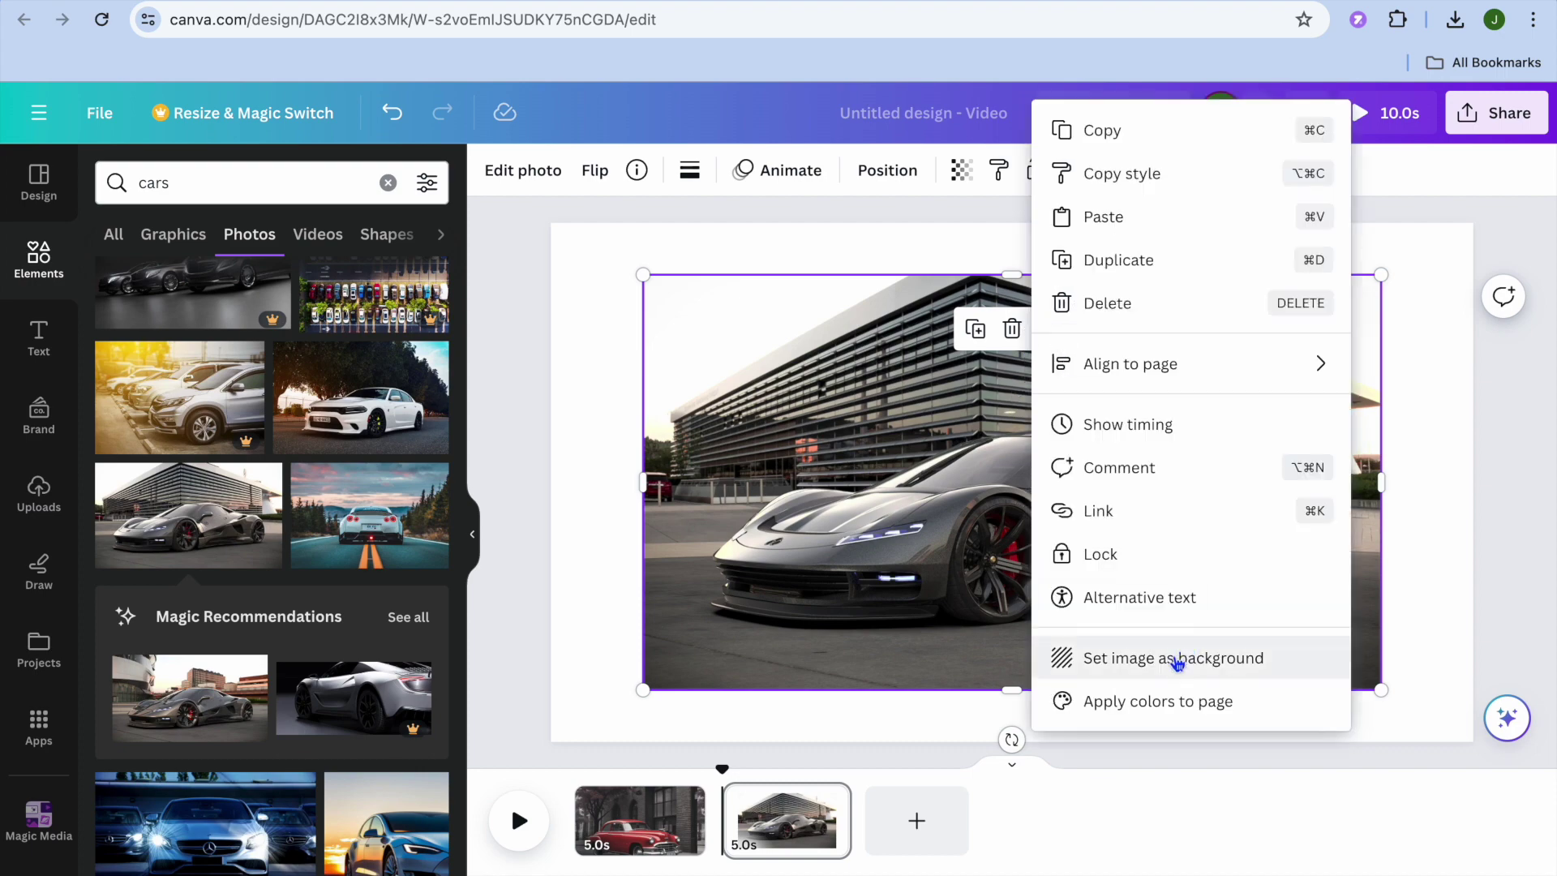
pyautogui.click(1174, 658)
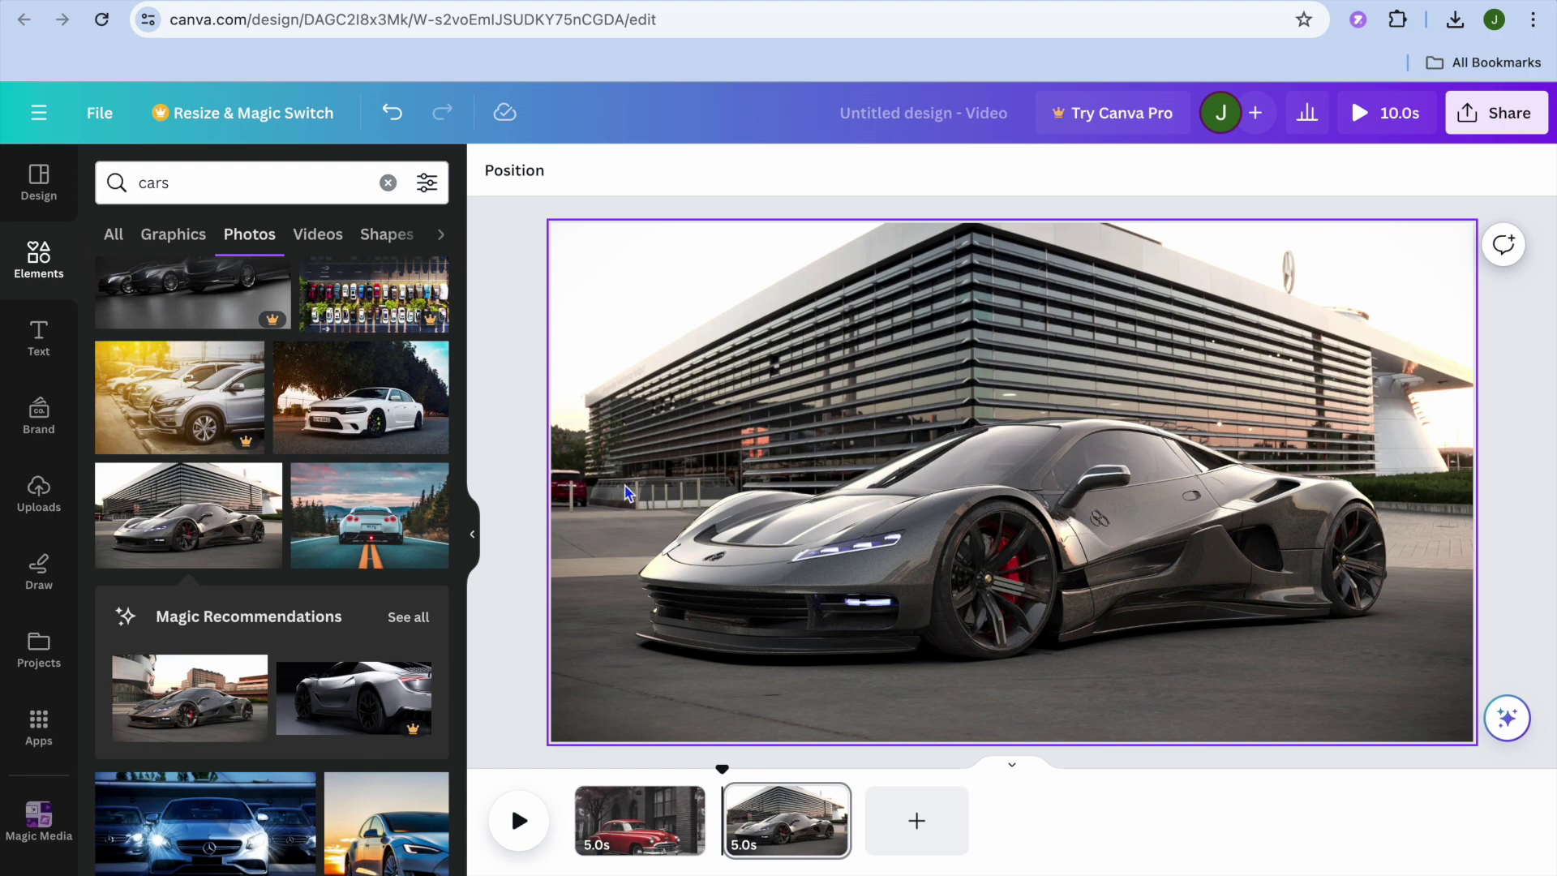
# Clear the "cars" search and look up Music in the elements library, showing only audio
pyautogui.click(68, 497)
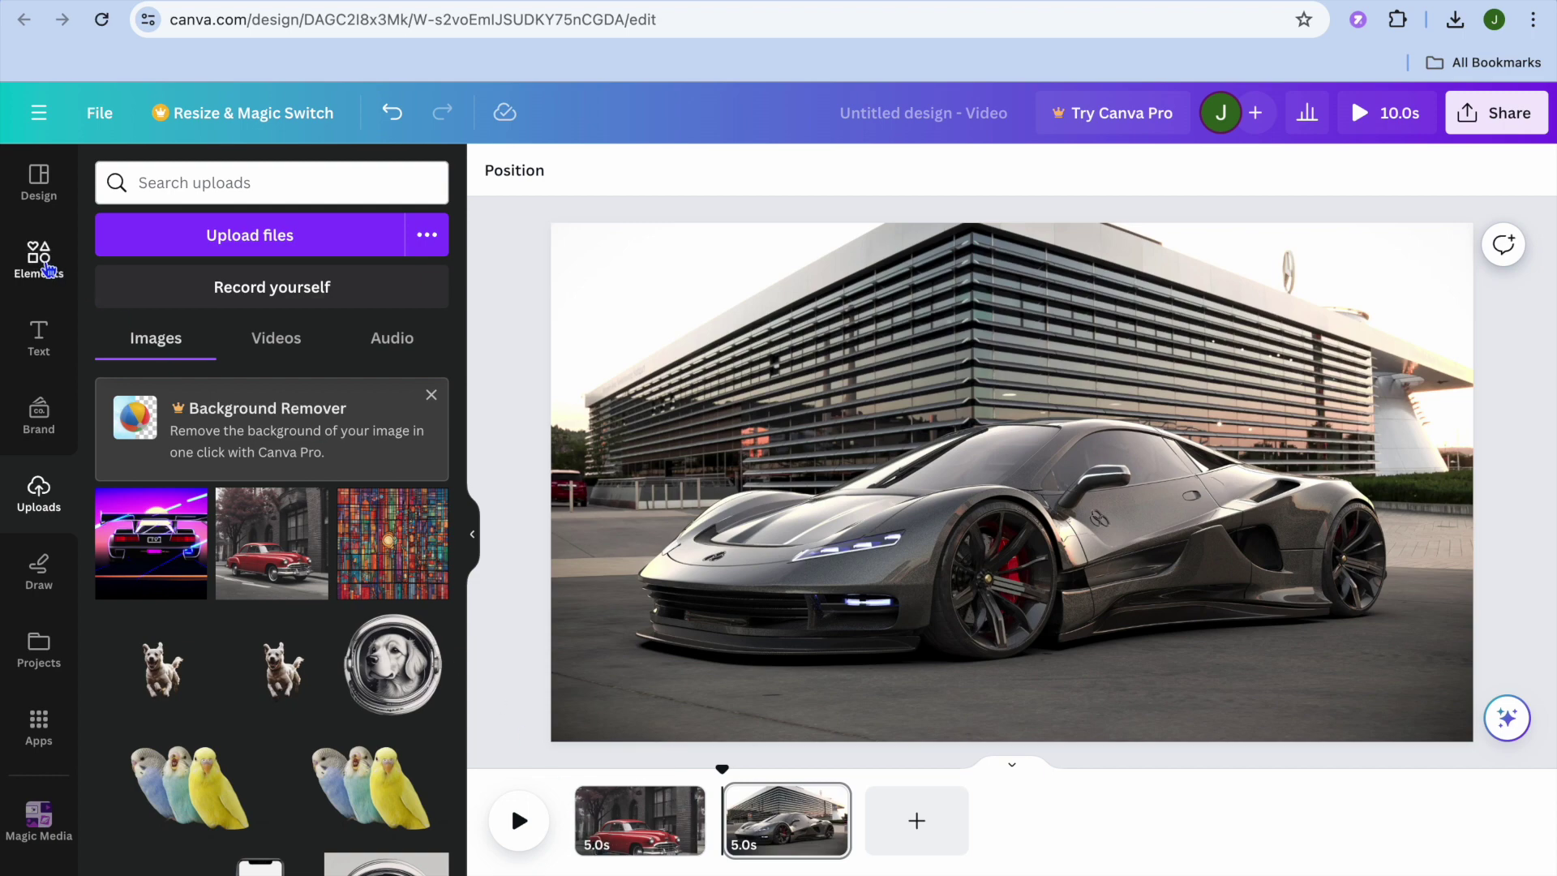
pyautogui.click(46, 268)
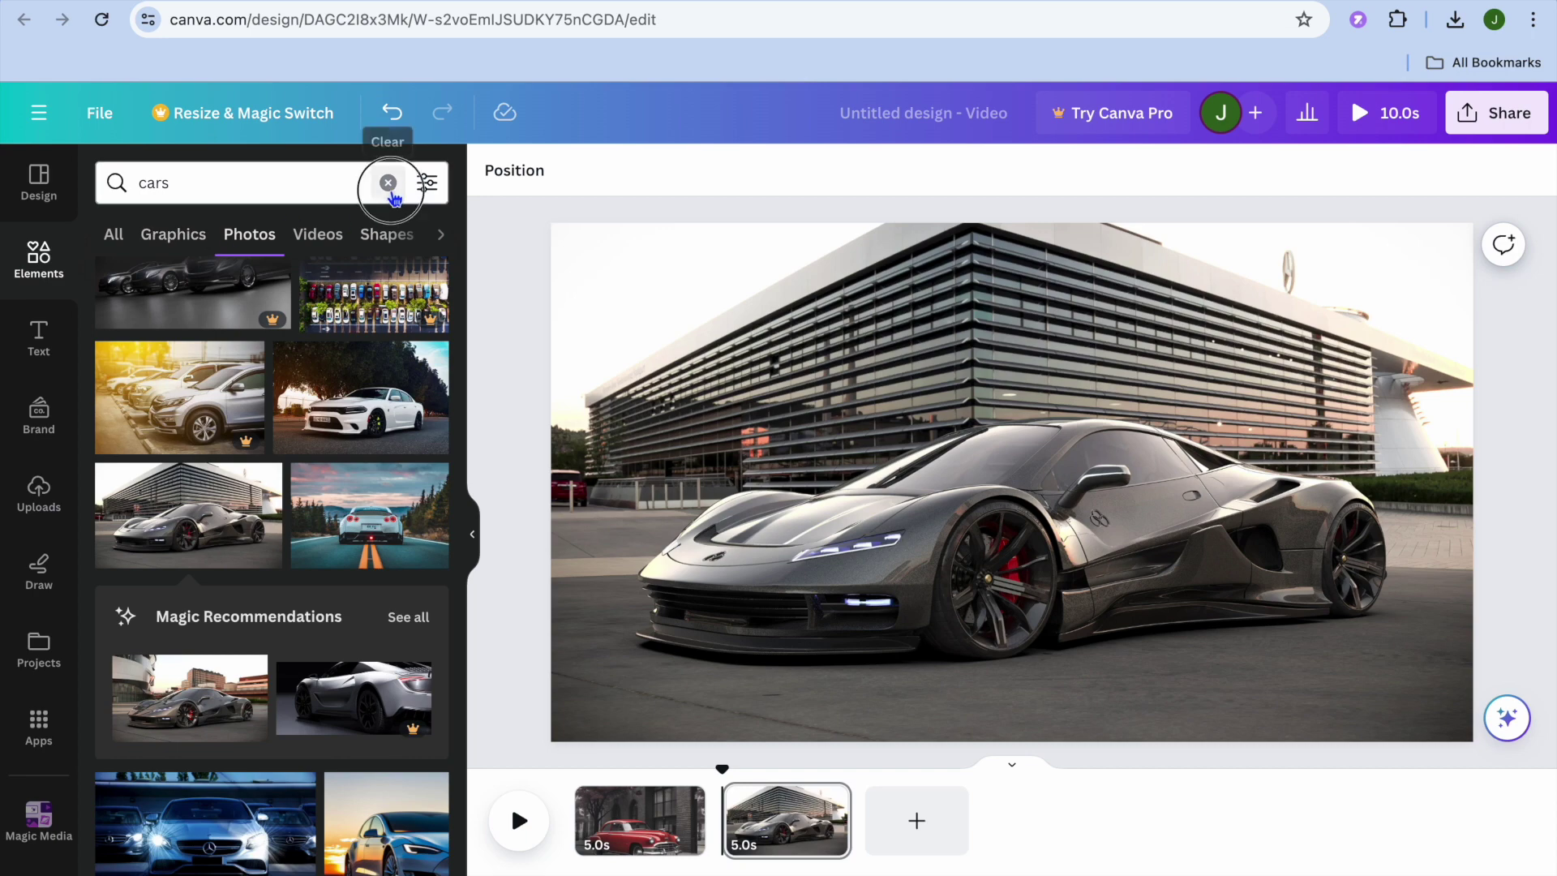
pyautogui.click(388, 183)
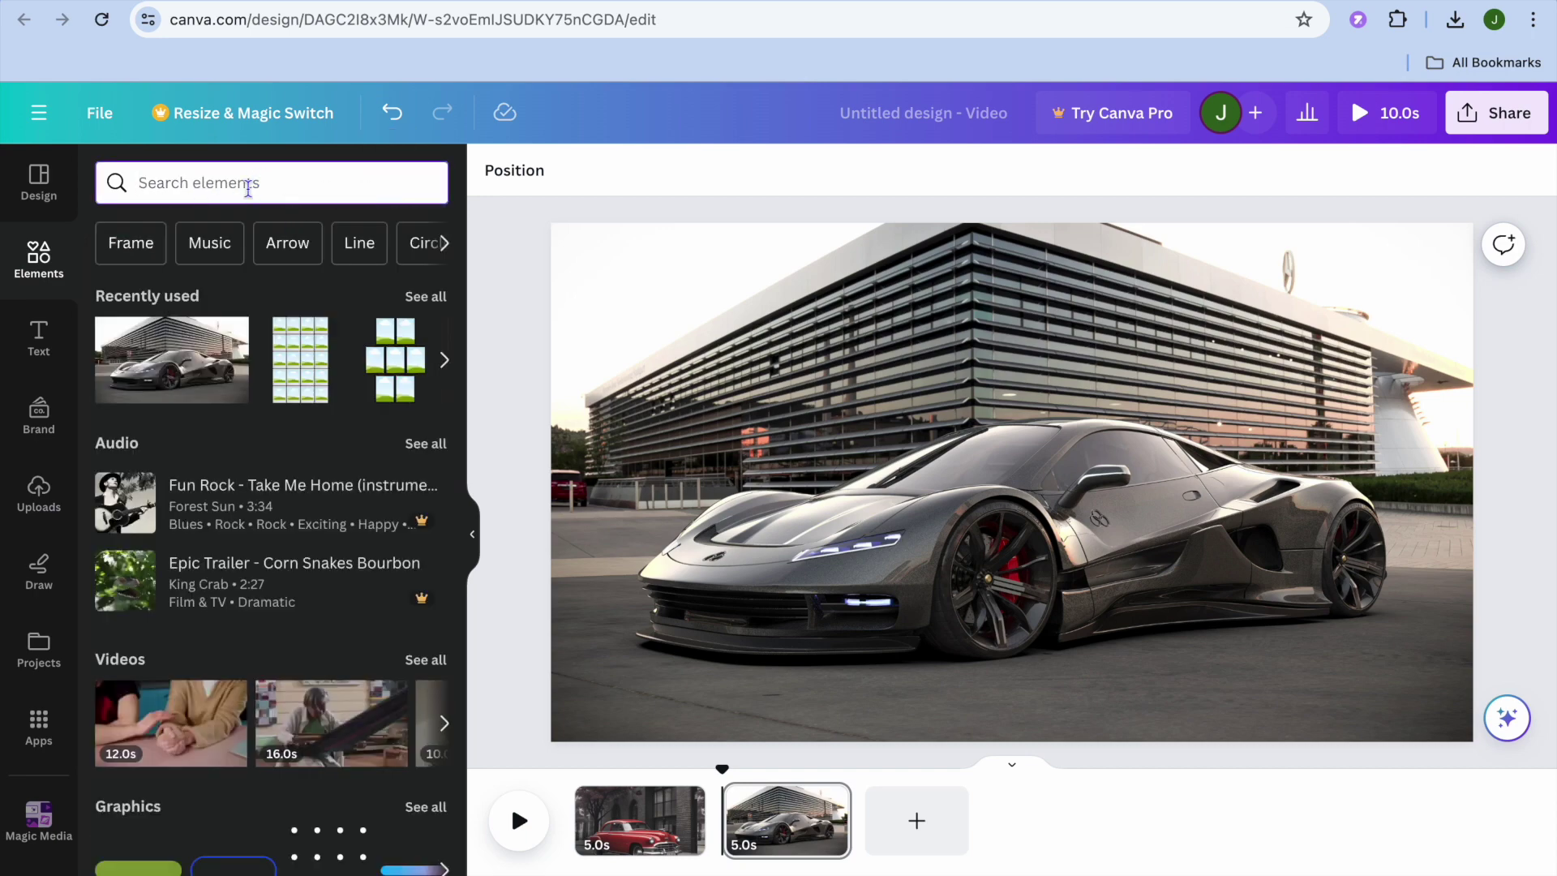
pyautogui.click(209, 243)
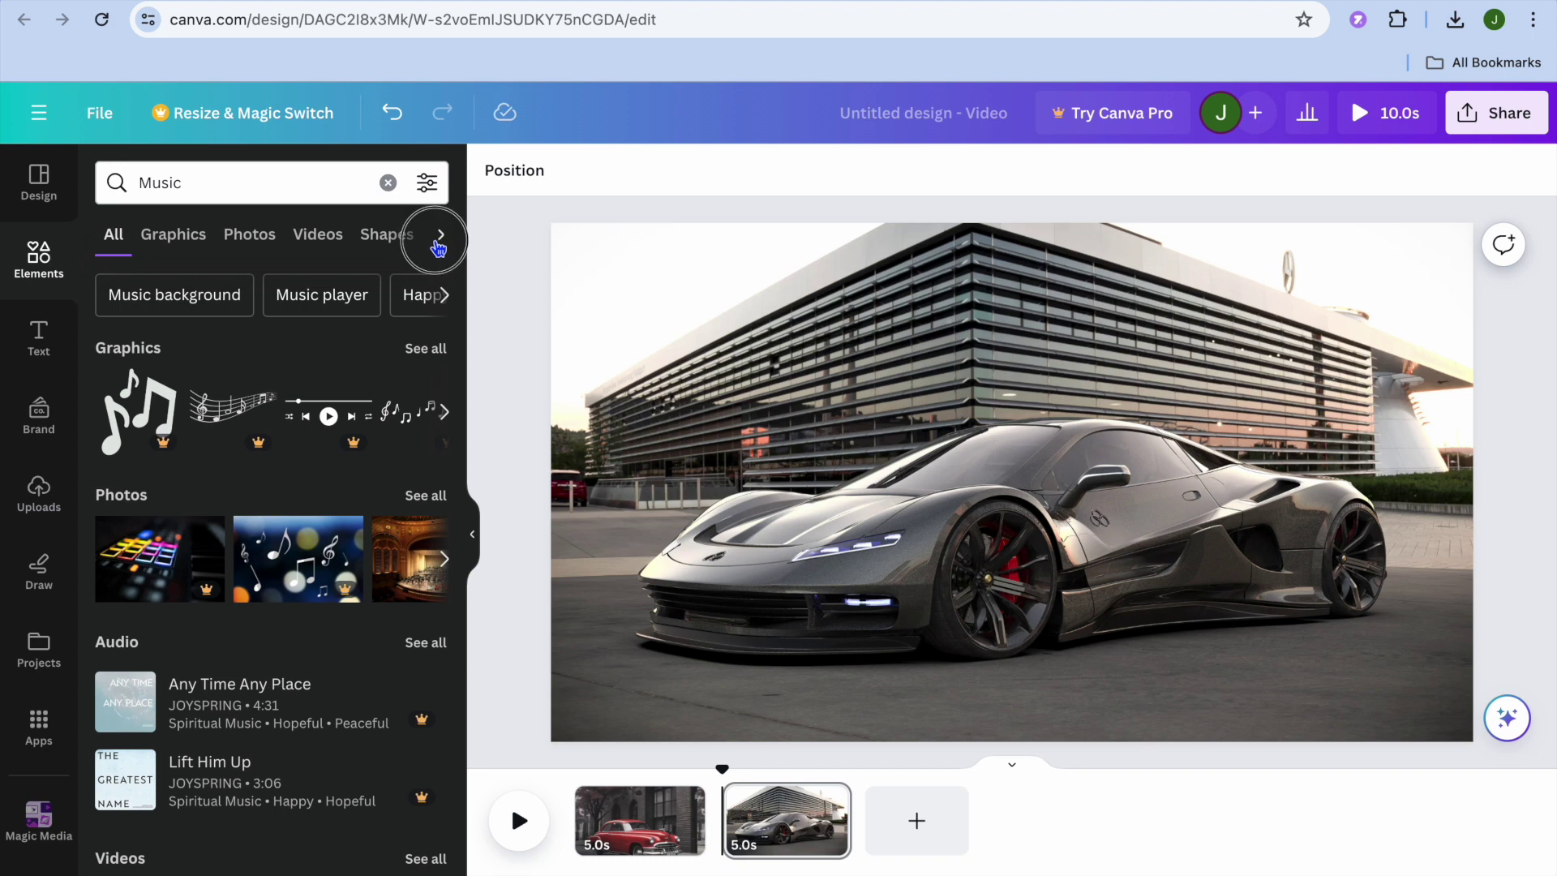
pyautogui.click(443, 241)
pyautogui.click(279, 236)
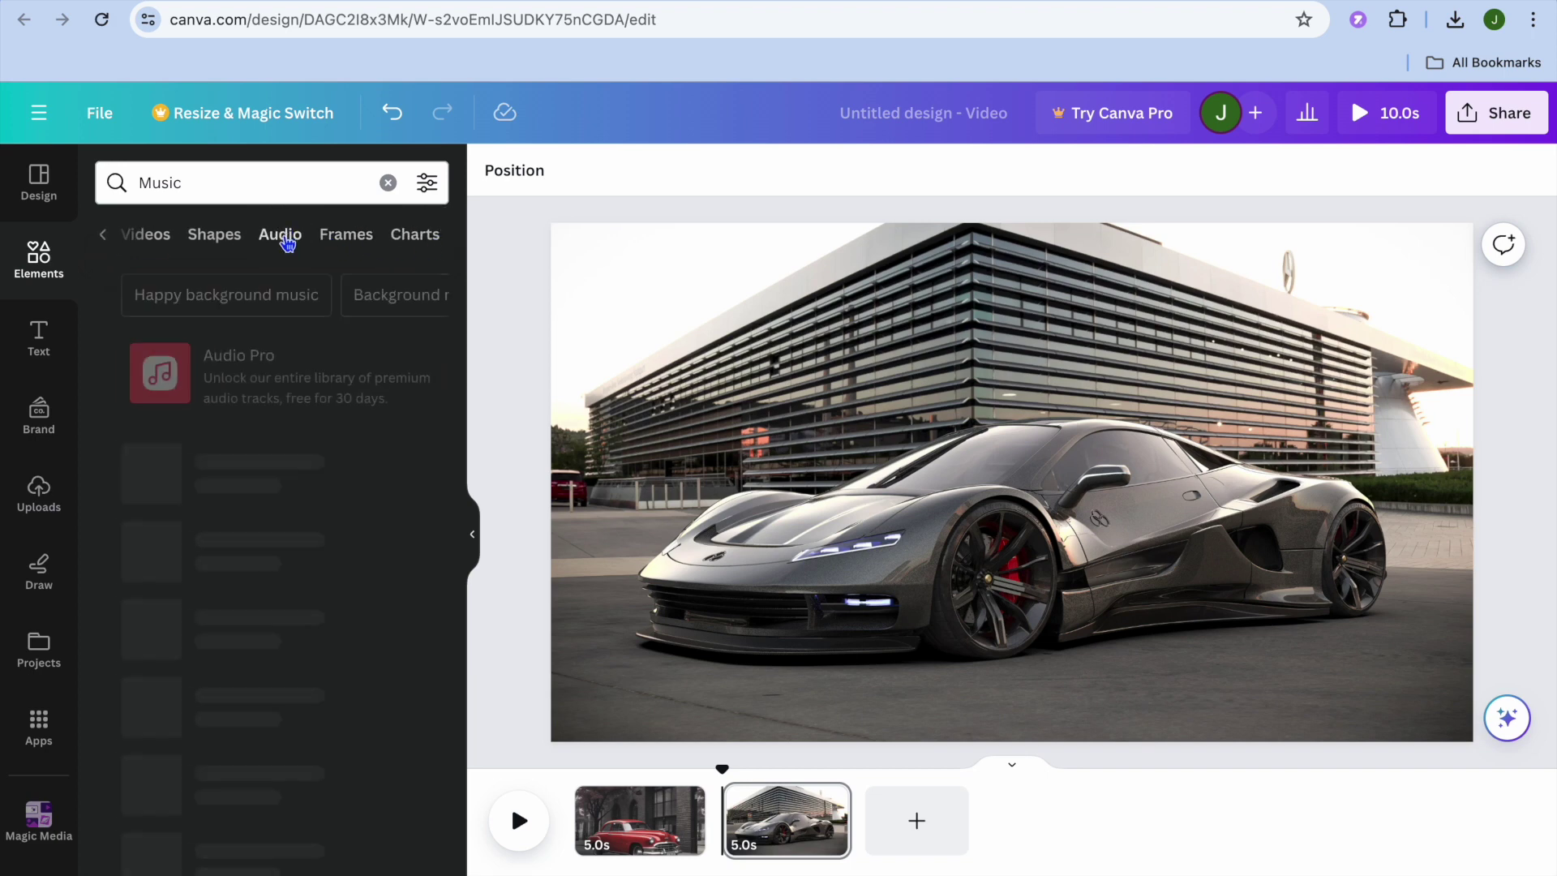
# Narrow the audio search to the suggested term Happy background music and look through the listed tracks
pyautogui.scroll(-5, 349, 536)
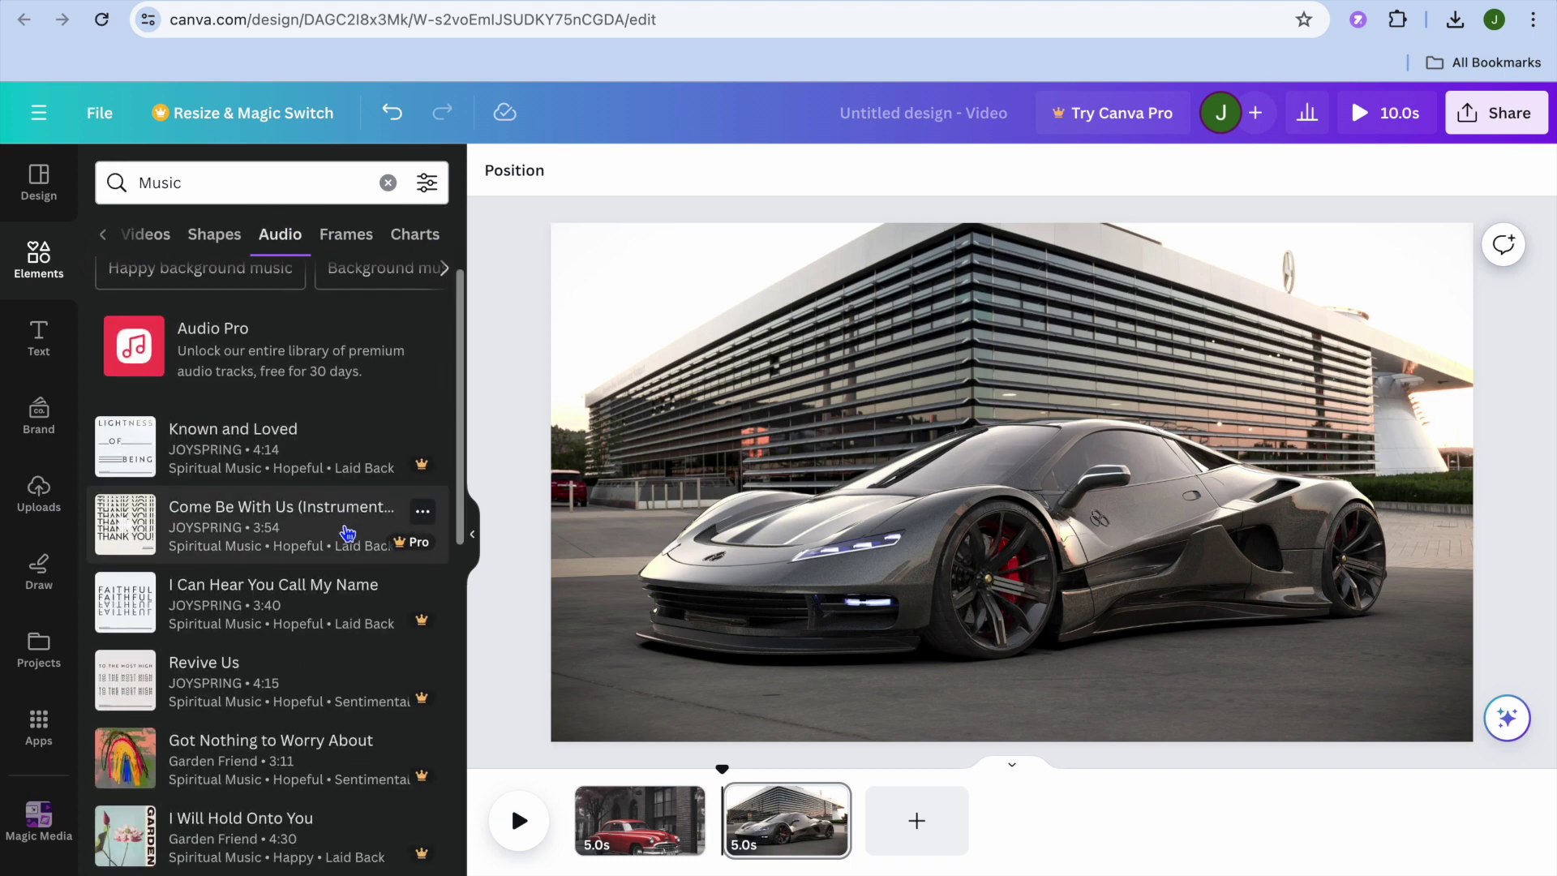
pyautogui.scroll(5, 349, 533)
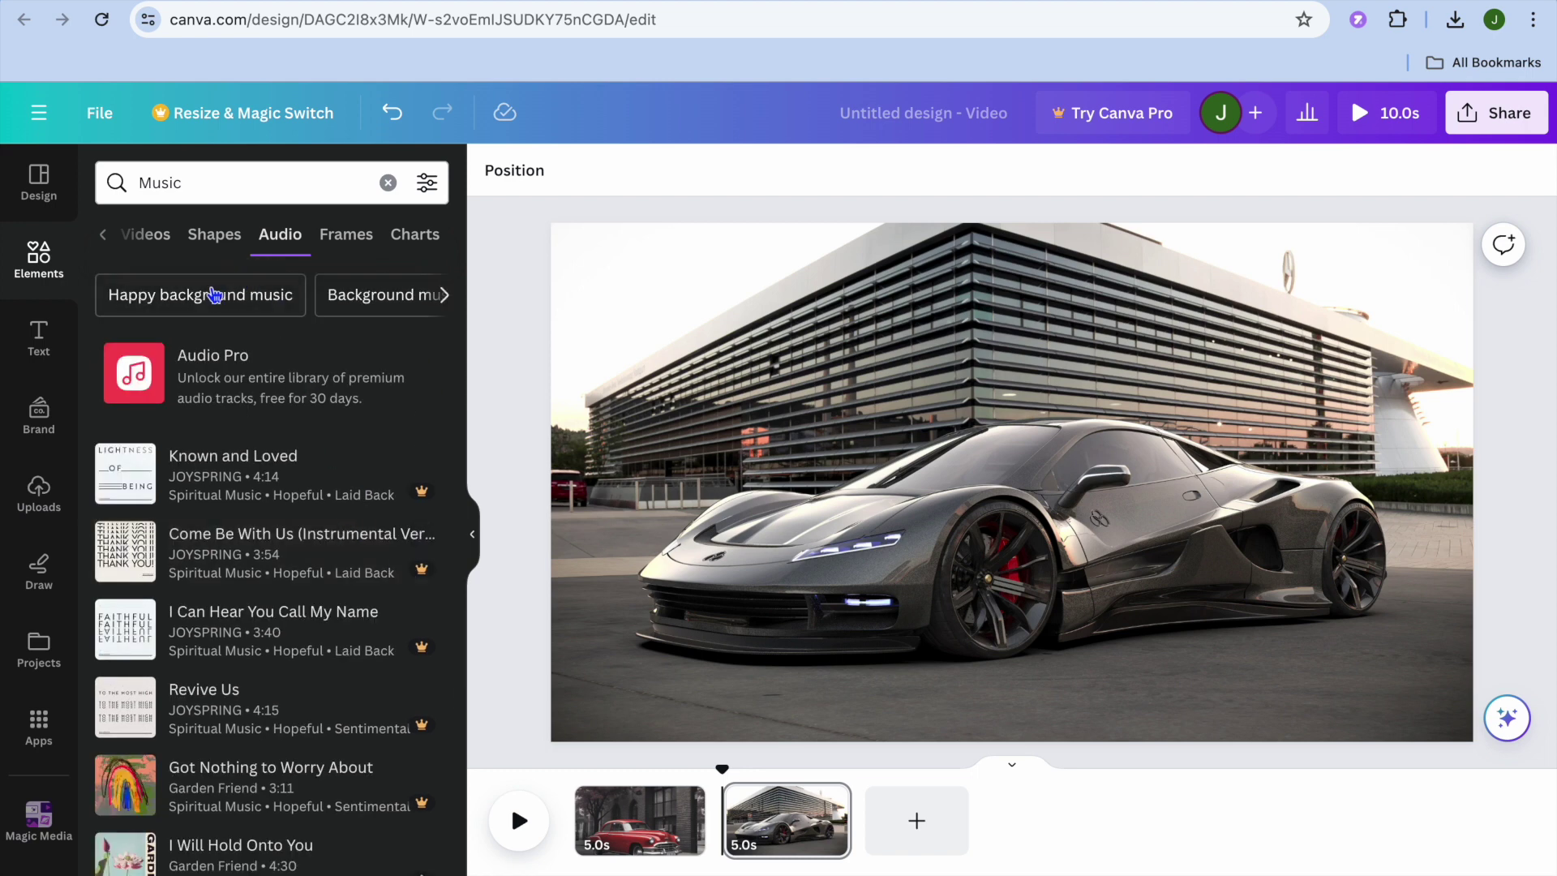
pyautogui.click(212, 295)
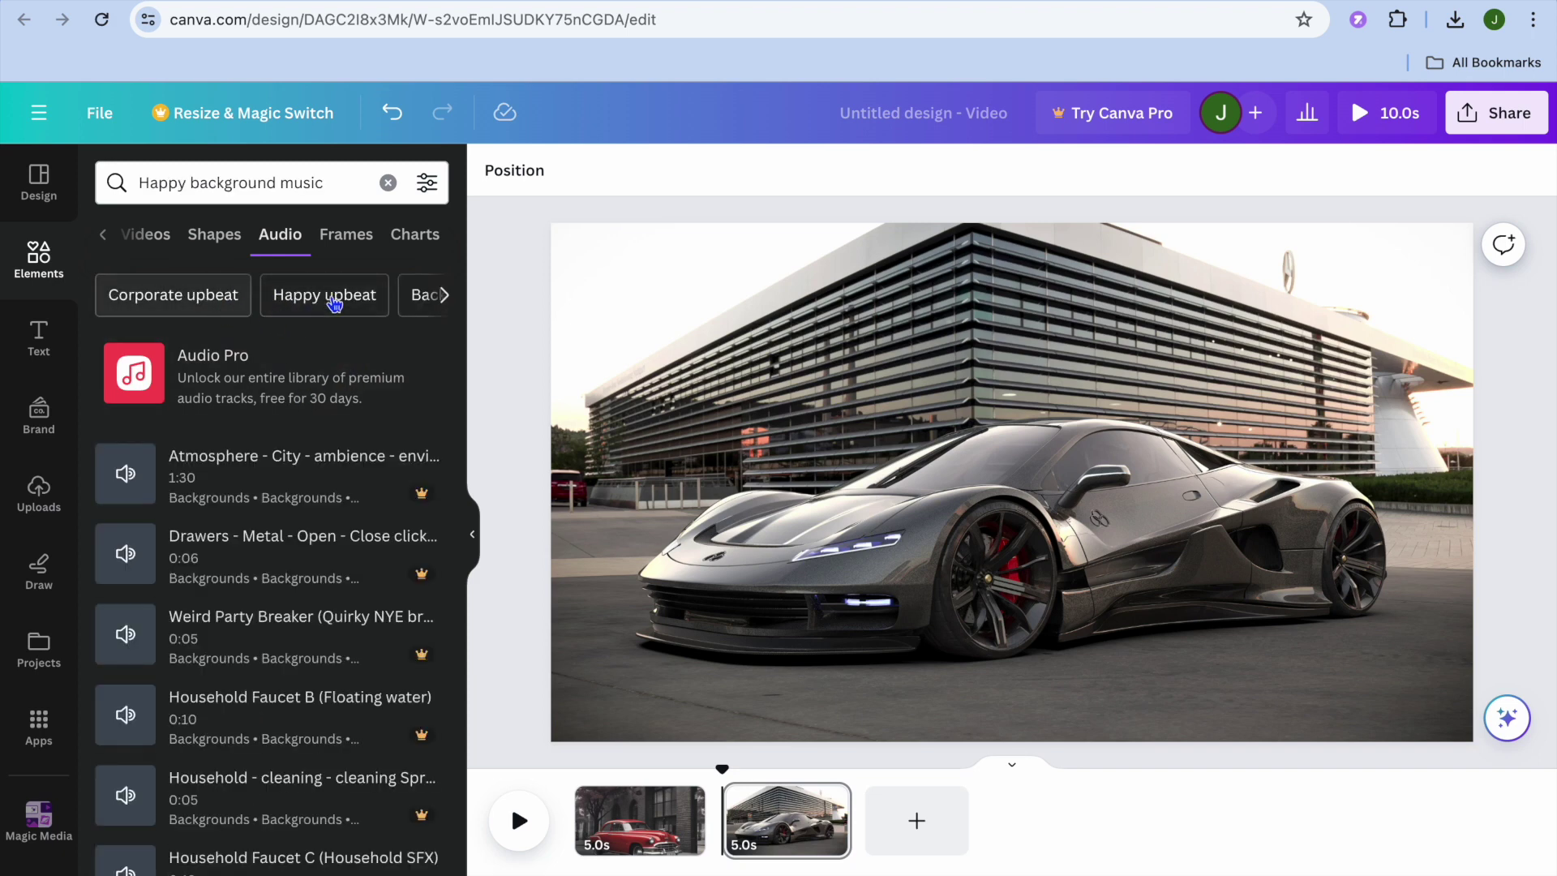
pyautogui.scroll(-10, 290, 464)
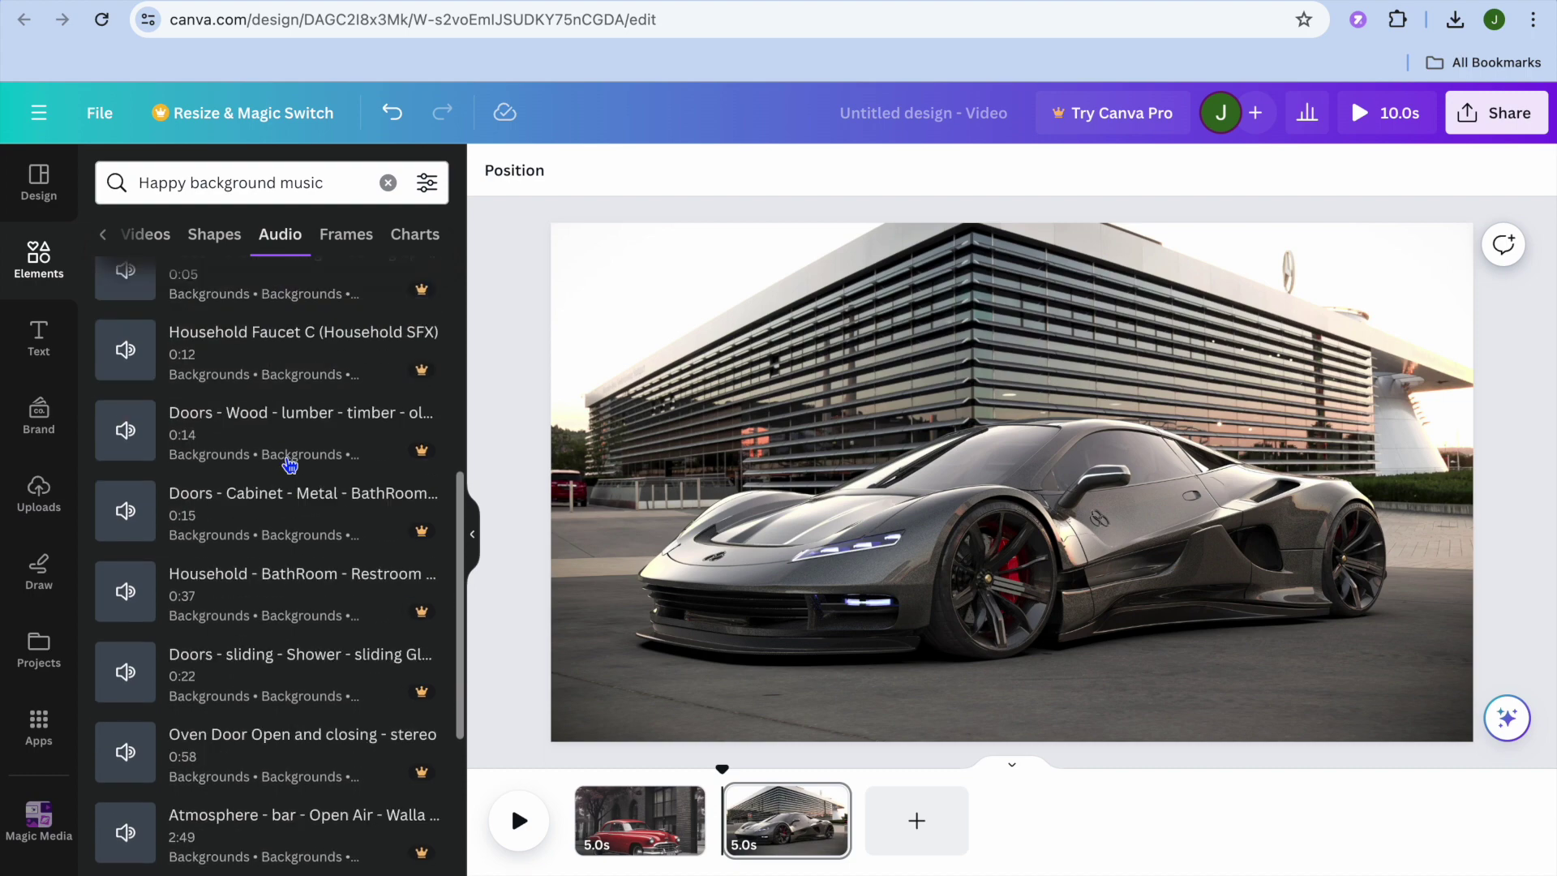
pyautogui.scroll(-8, 290, 464)
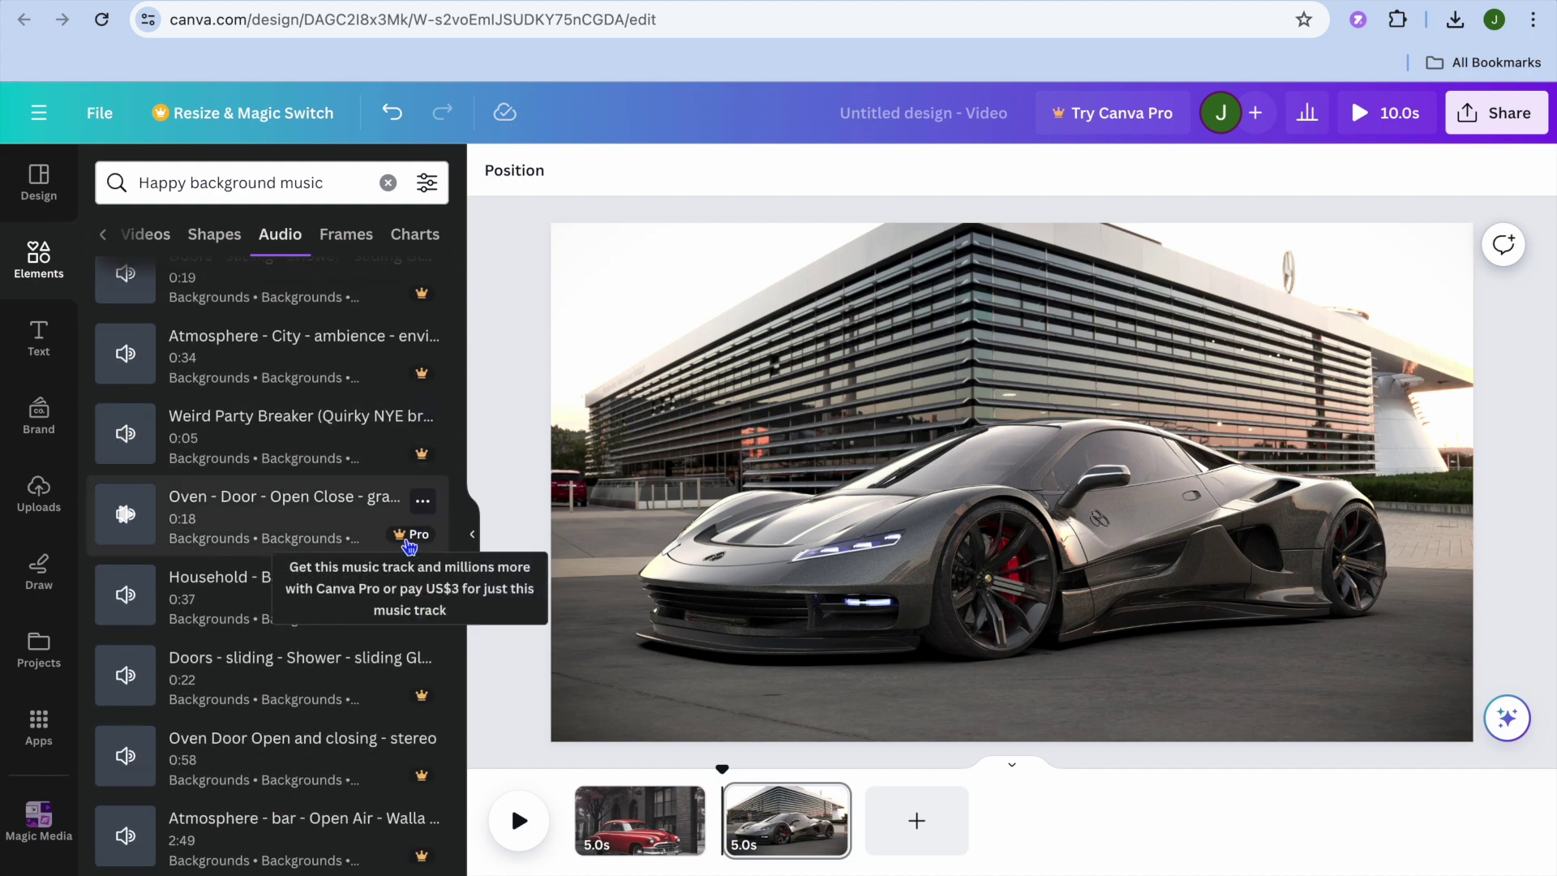
pyautogui.scroll(-15, 297, 573)
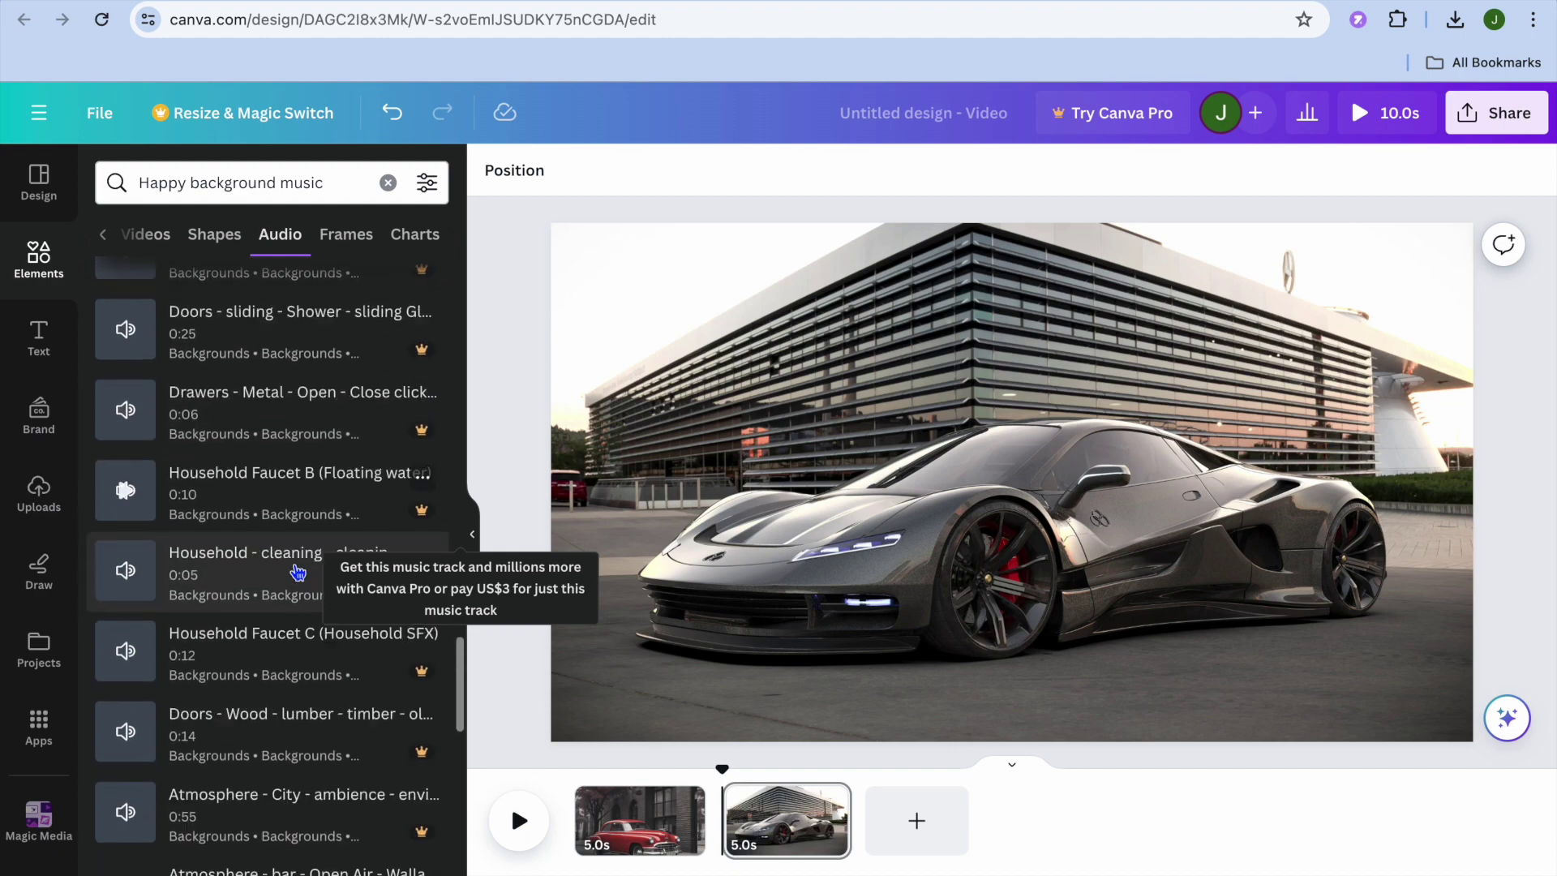
pyautogui.scroll(-10, 298, 573)
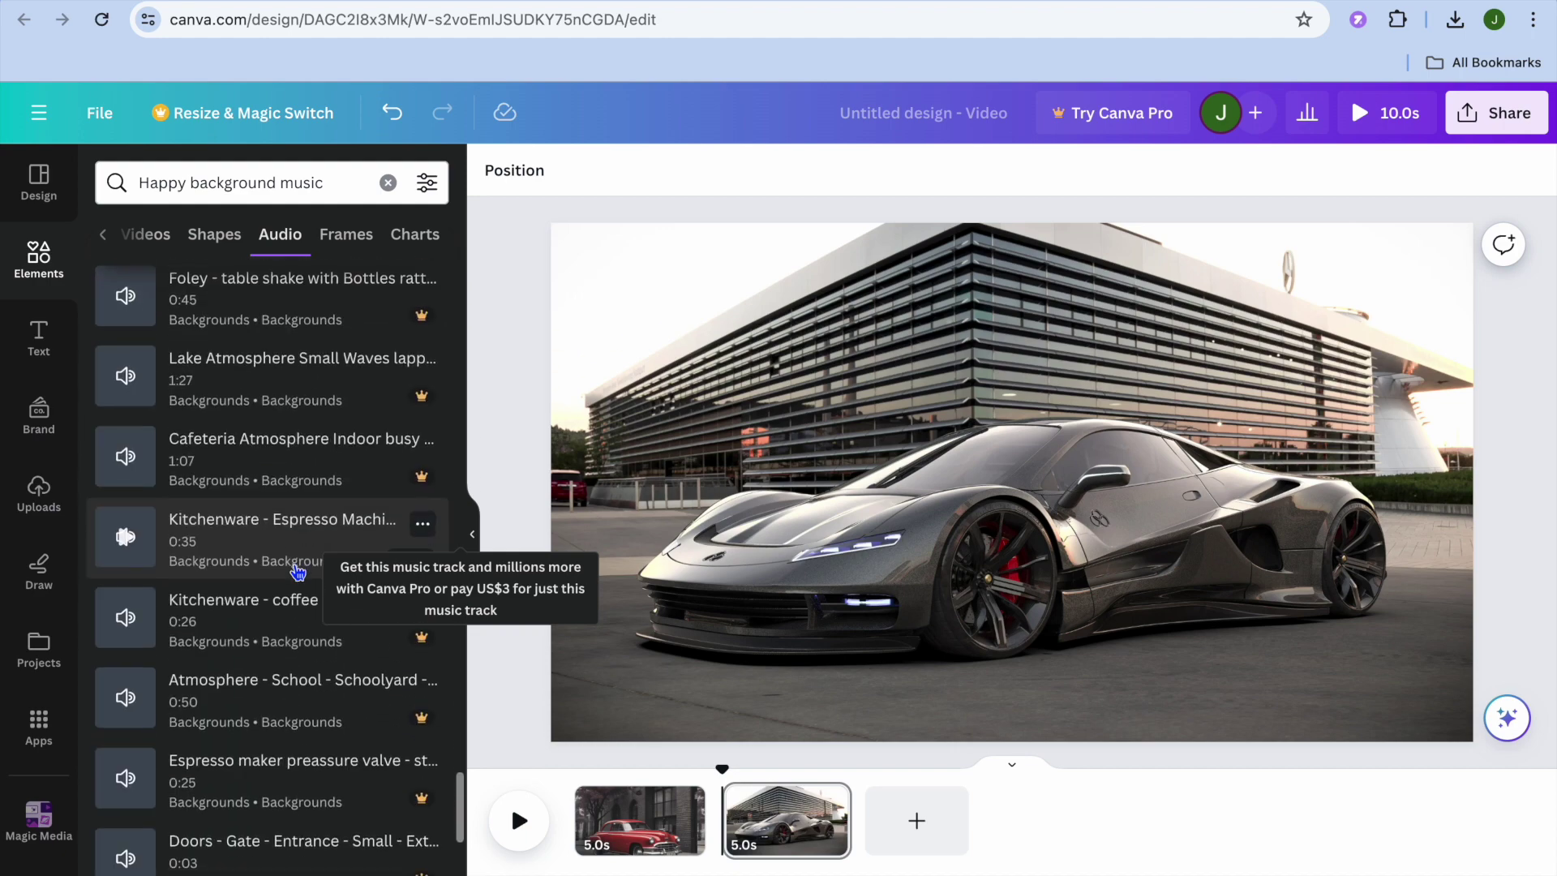
pyautogui.scroll(-10, 298, 572)
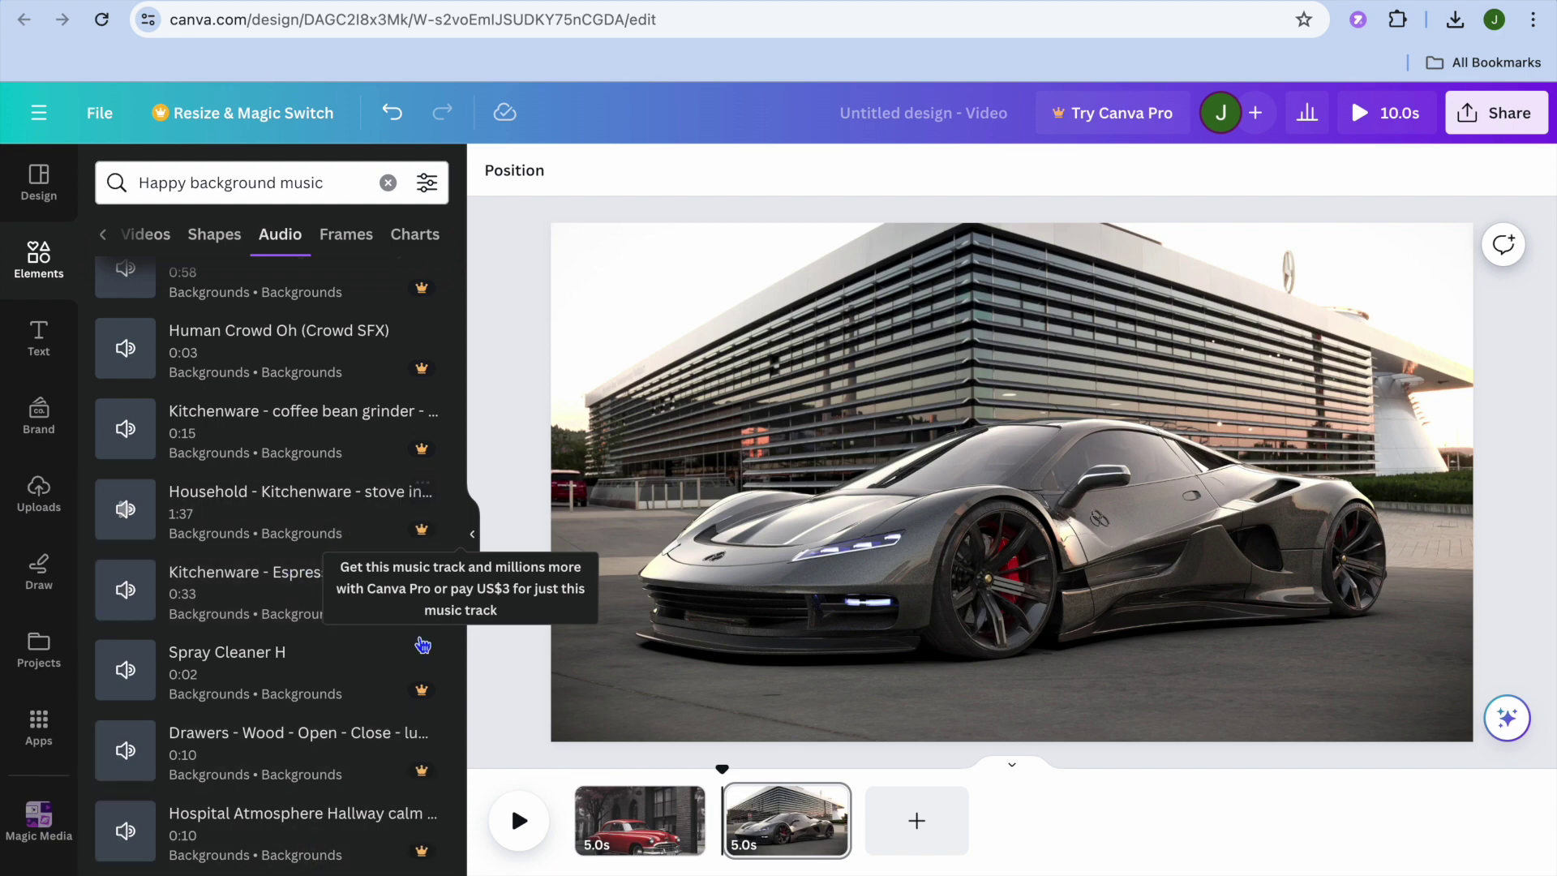
# Switch the audio search to Happy upbeat and add Happy Banjo String Instrument Riff to the timeline from the first page
pyautogui.scroll(20, 335, 653)
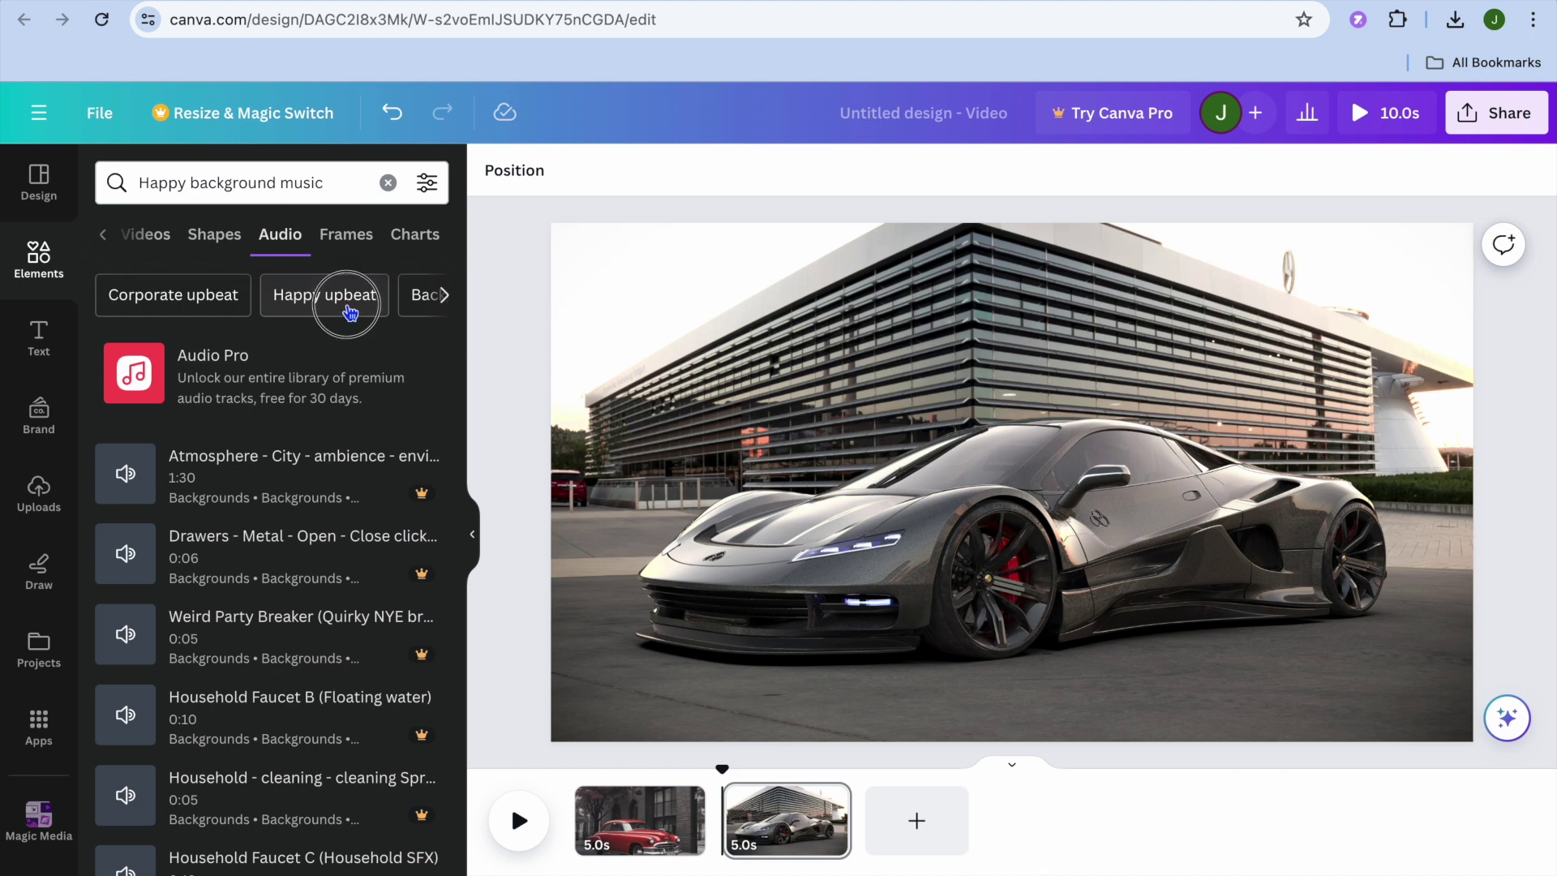
pyautogui.click(349, 296)
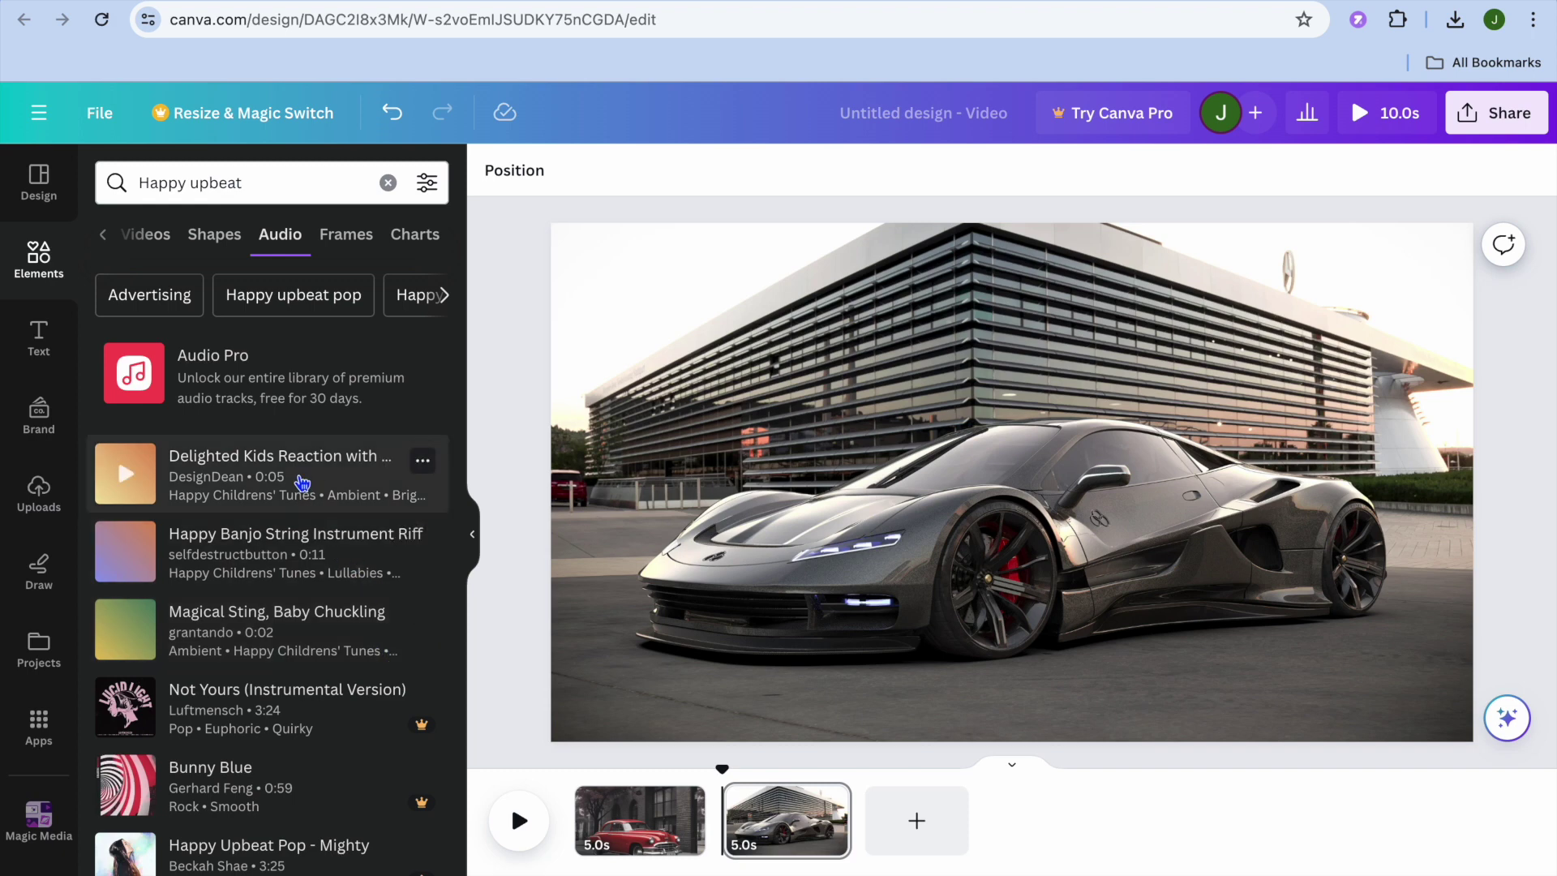
pyautogui.moveTo(307, 548); pyautogui.dragTo(567, 844)
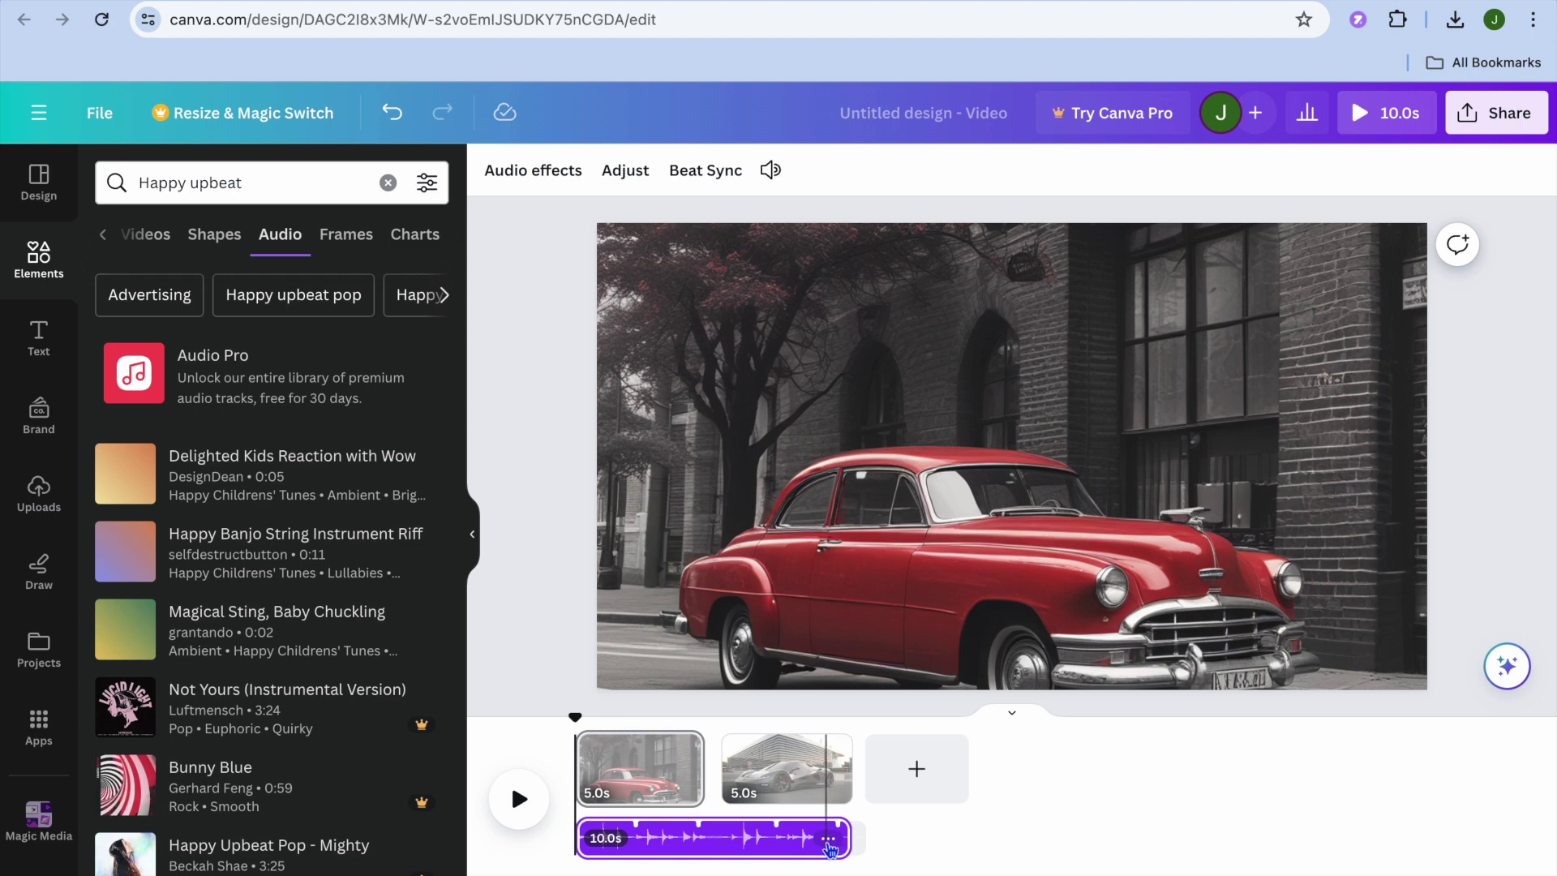
# Examine the fade in, fade out and volume settings of the audio track without changing them
pyautogui.click(828, 840)
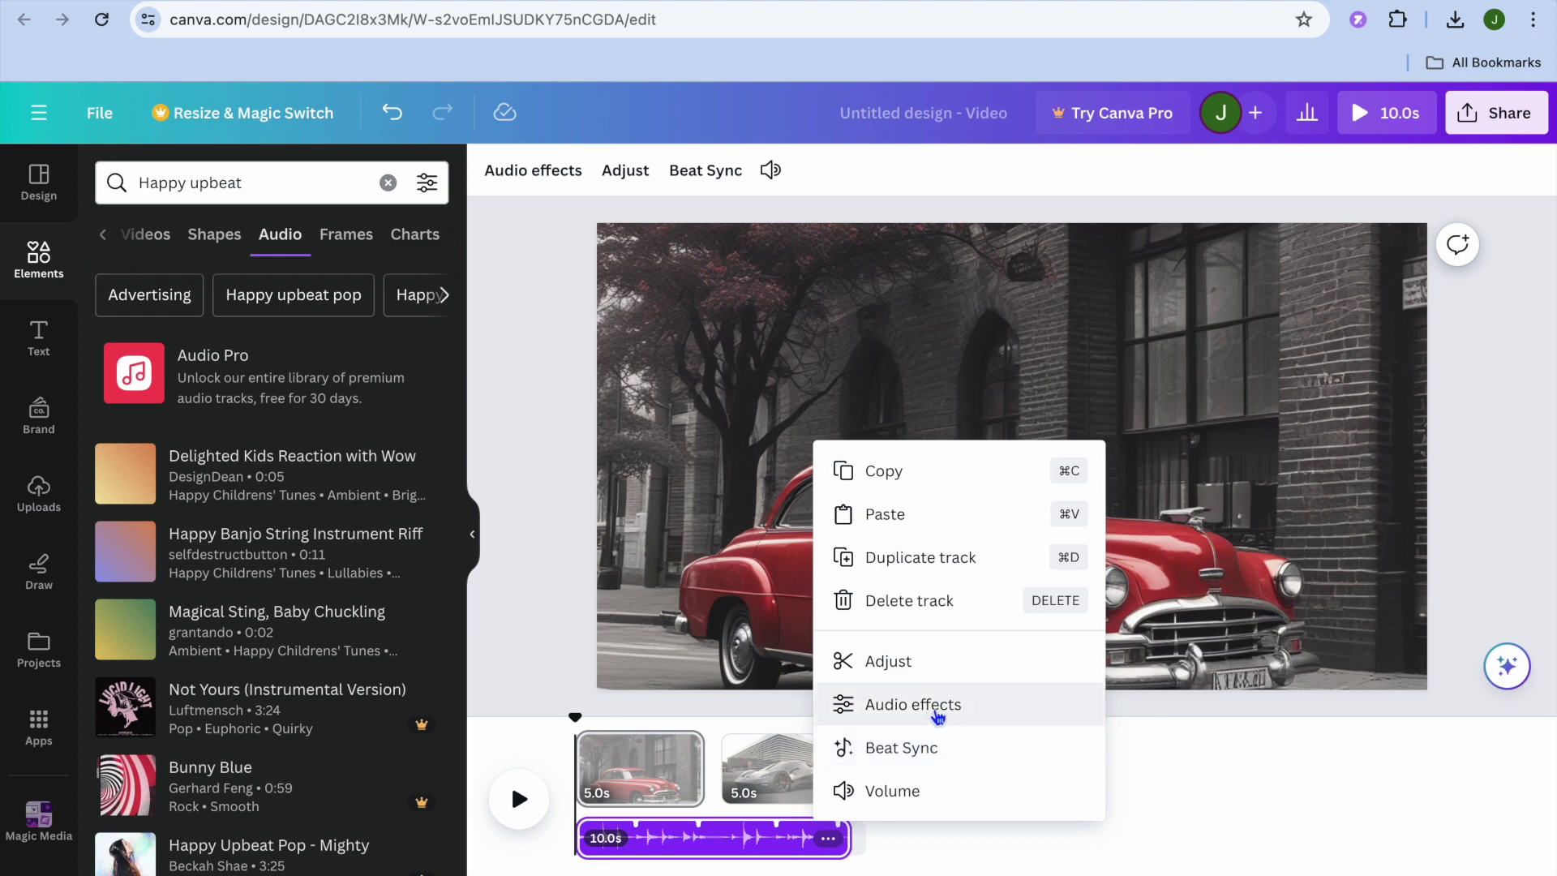
pyautogui.click(938, 705)
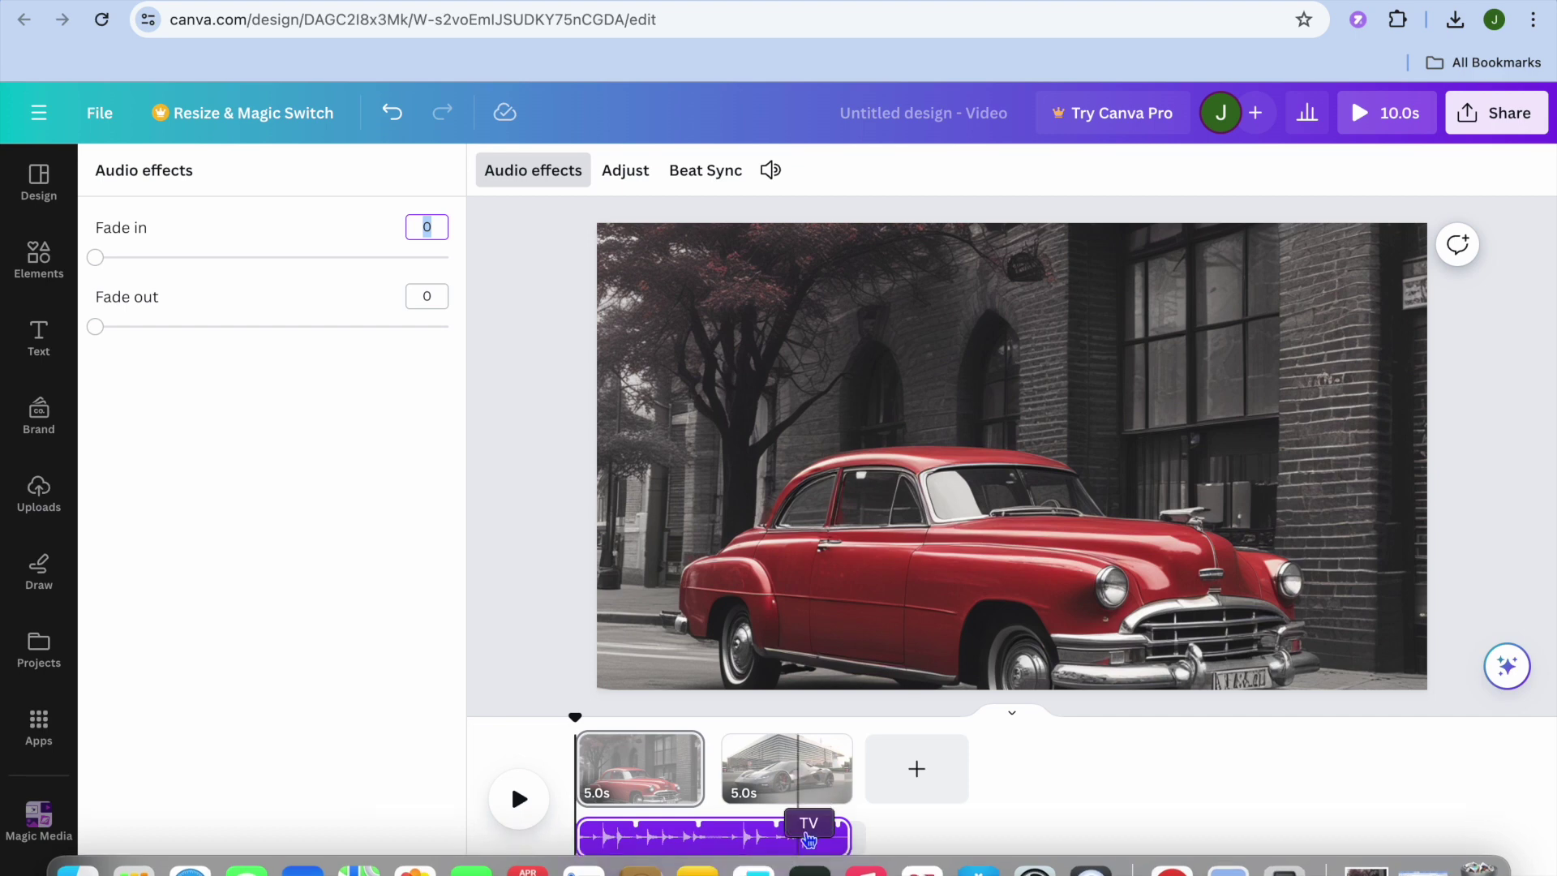
pyautogui.click(810, 845)
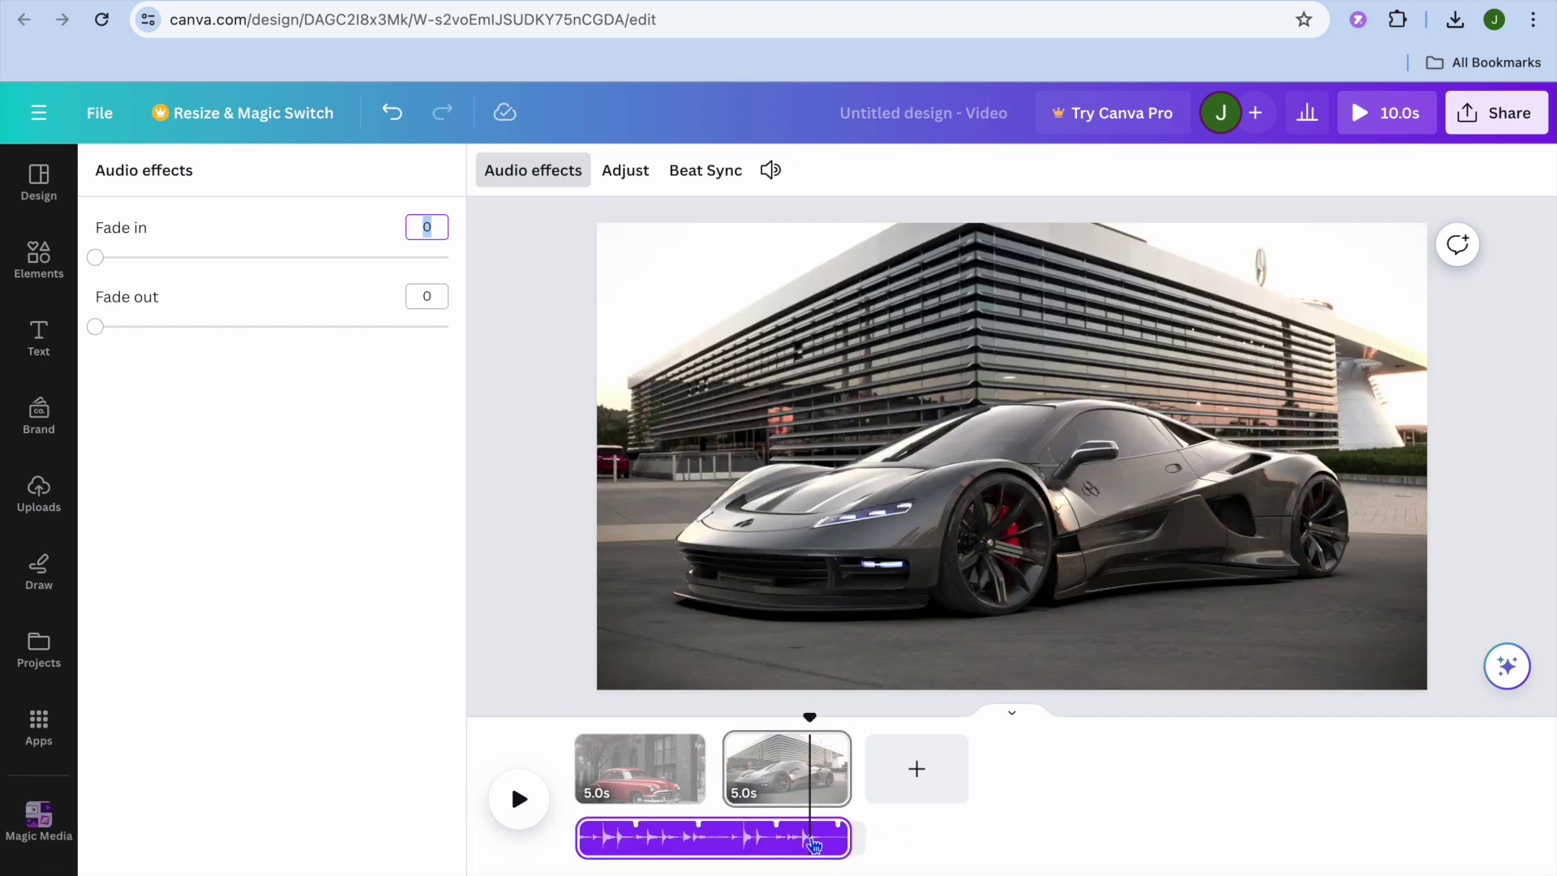
pyautogui.click(904, 844)
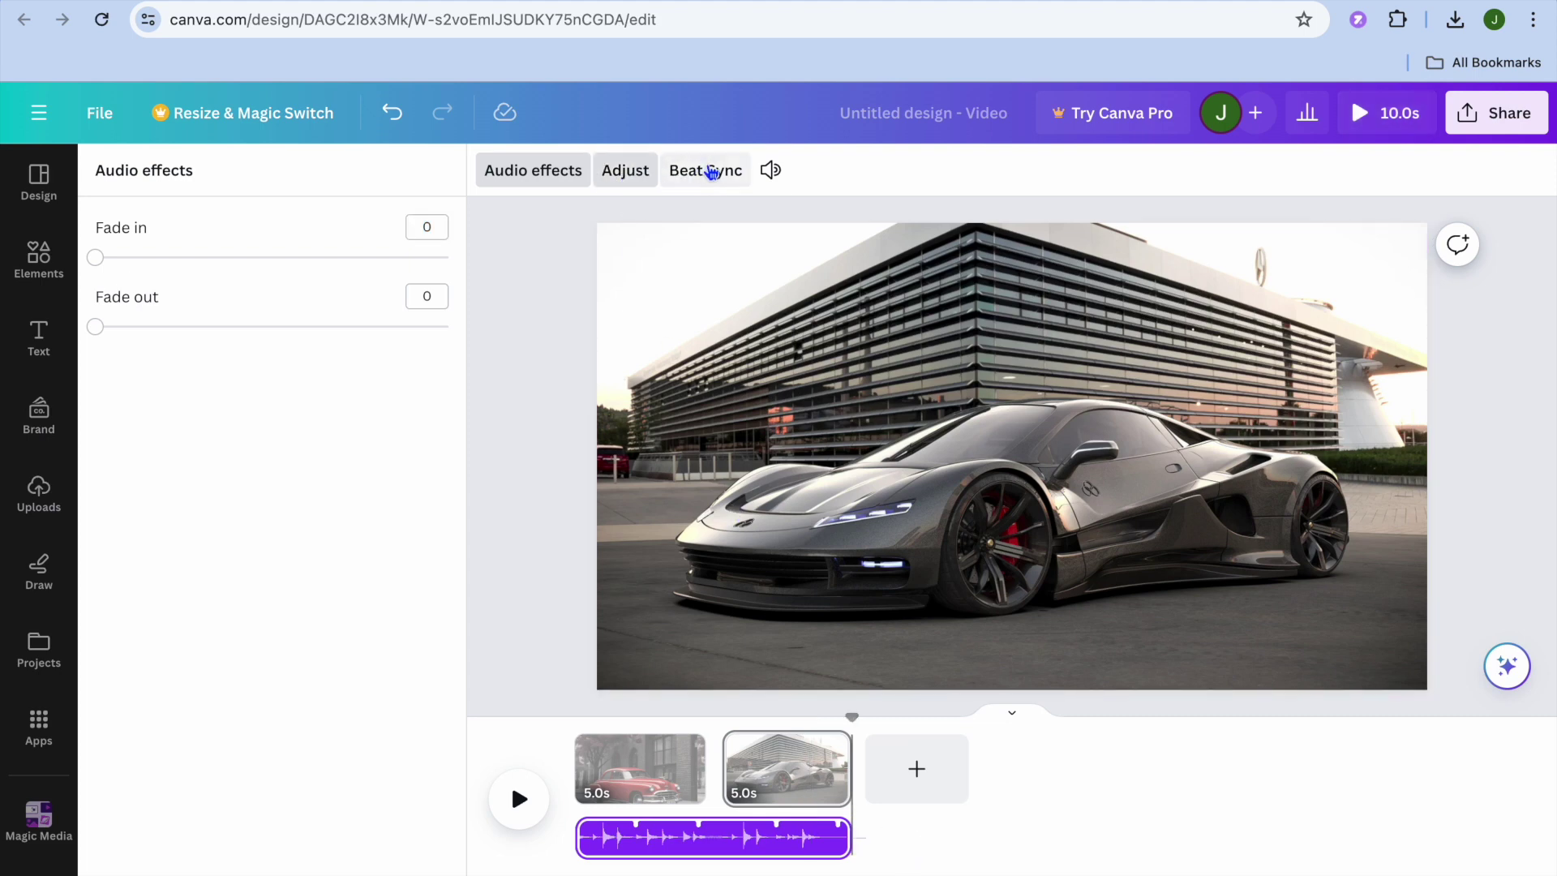
pyautogui.click(771, 171)
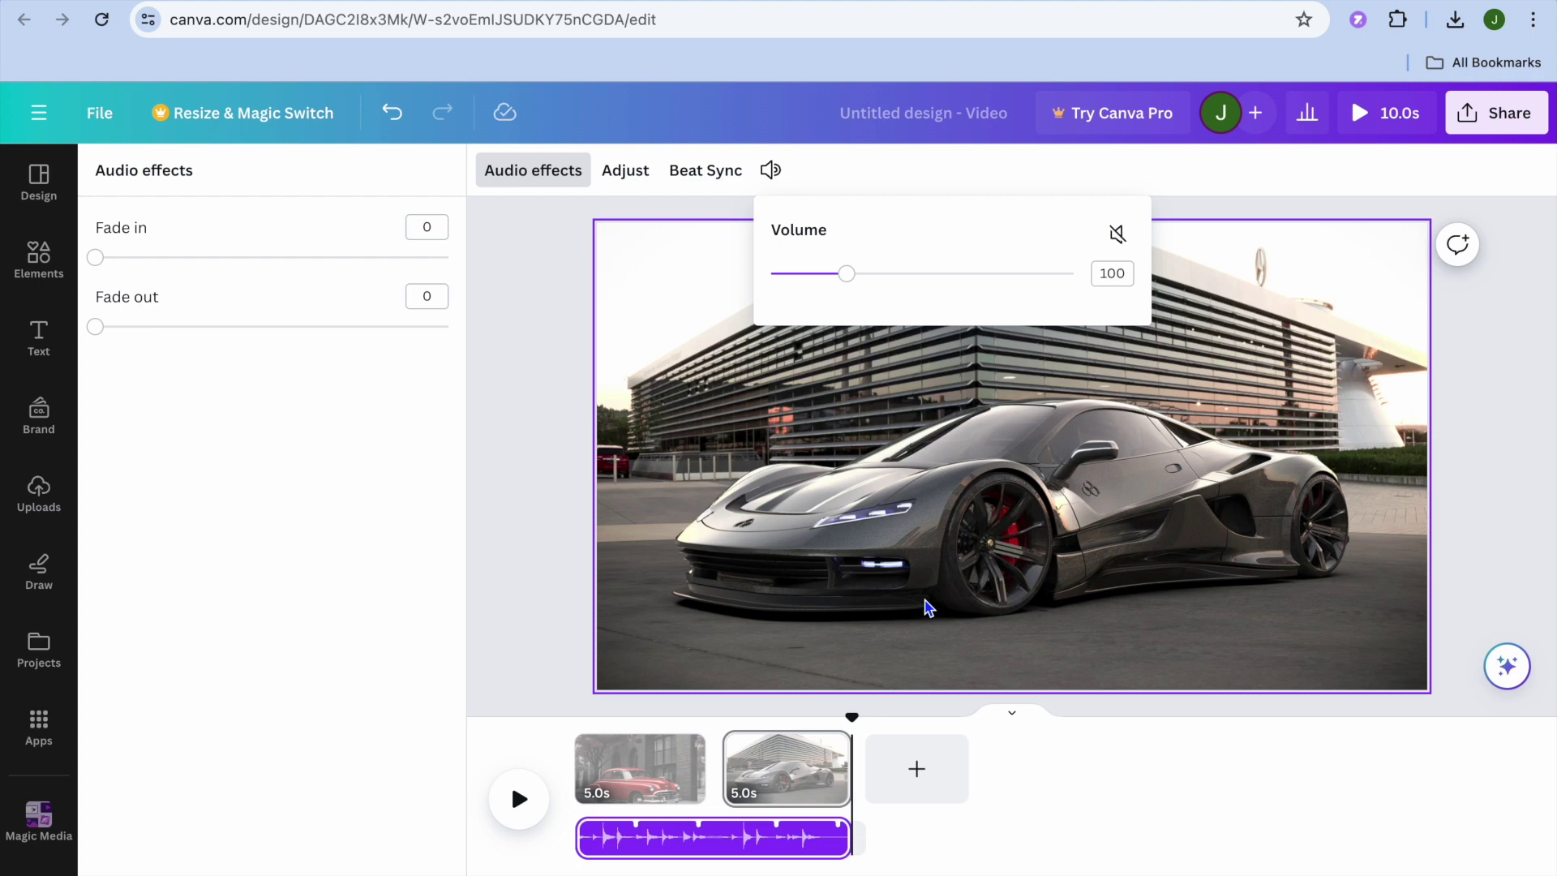
pyautogui.click(1081, 780)
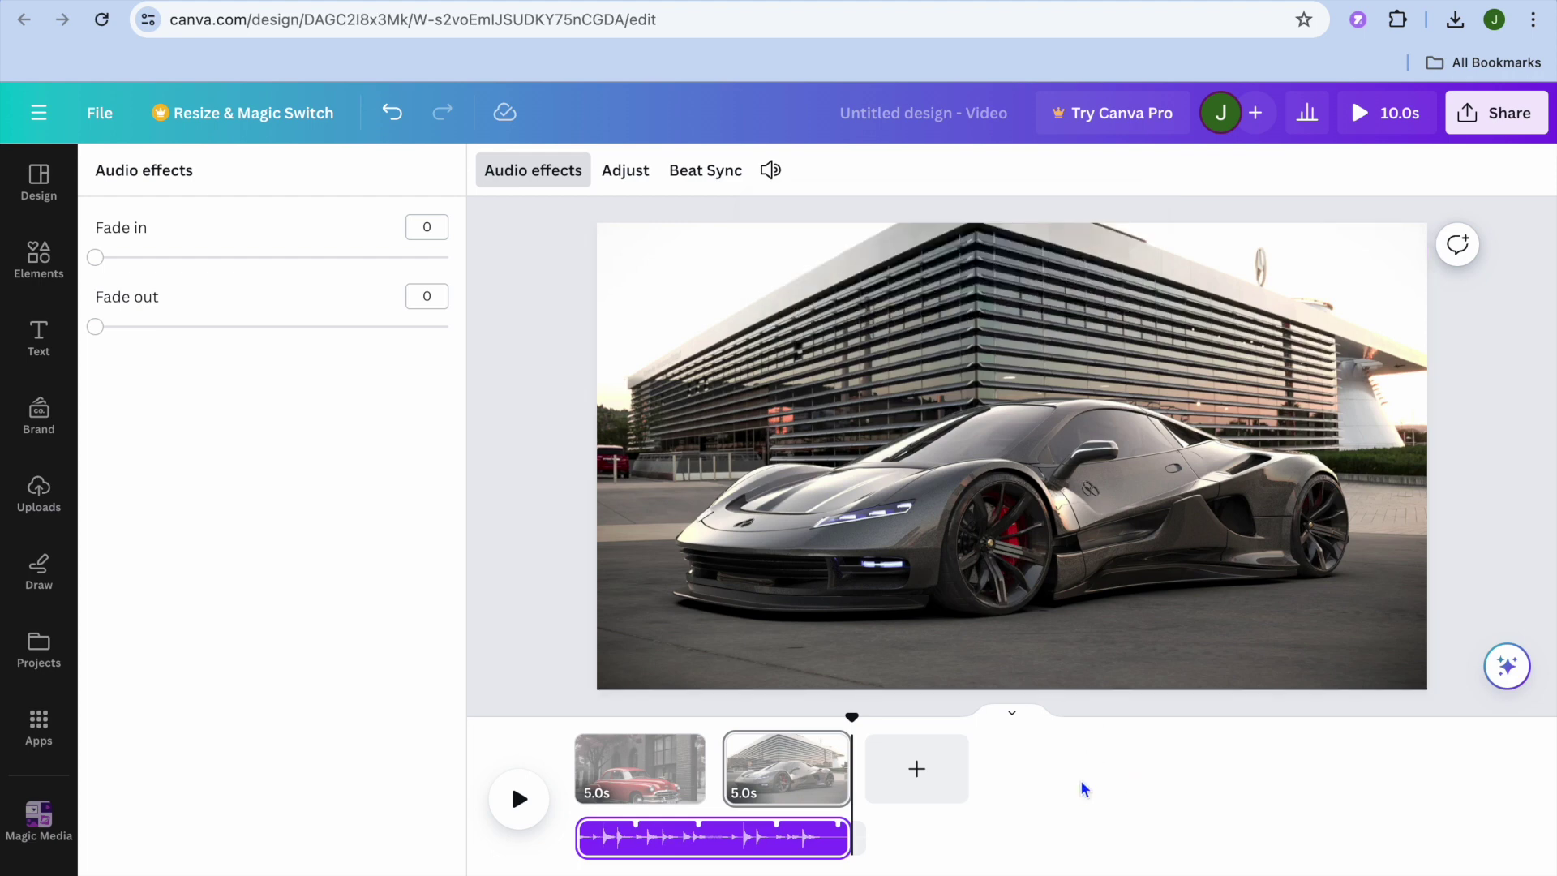
# Add a third page and show only photos for the Happy upbeat search in the elements library
pyautogui.click(917, 771)
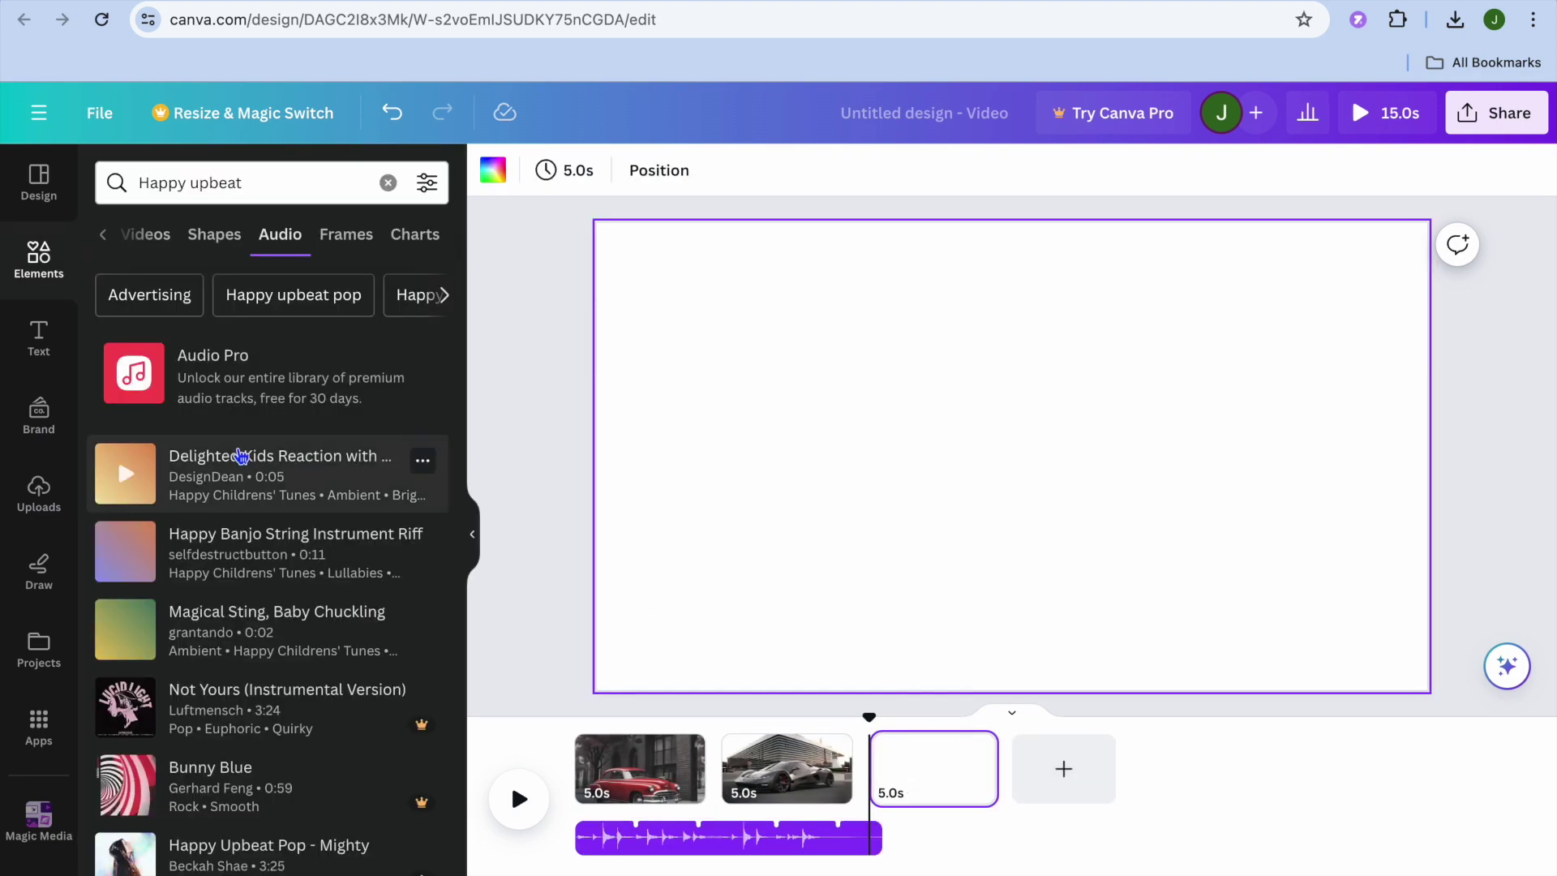
pyautogui.click(19, 494)
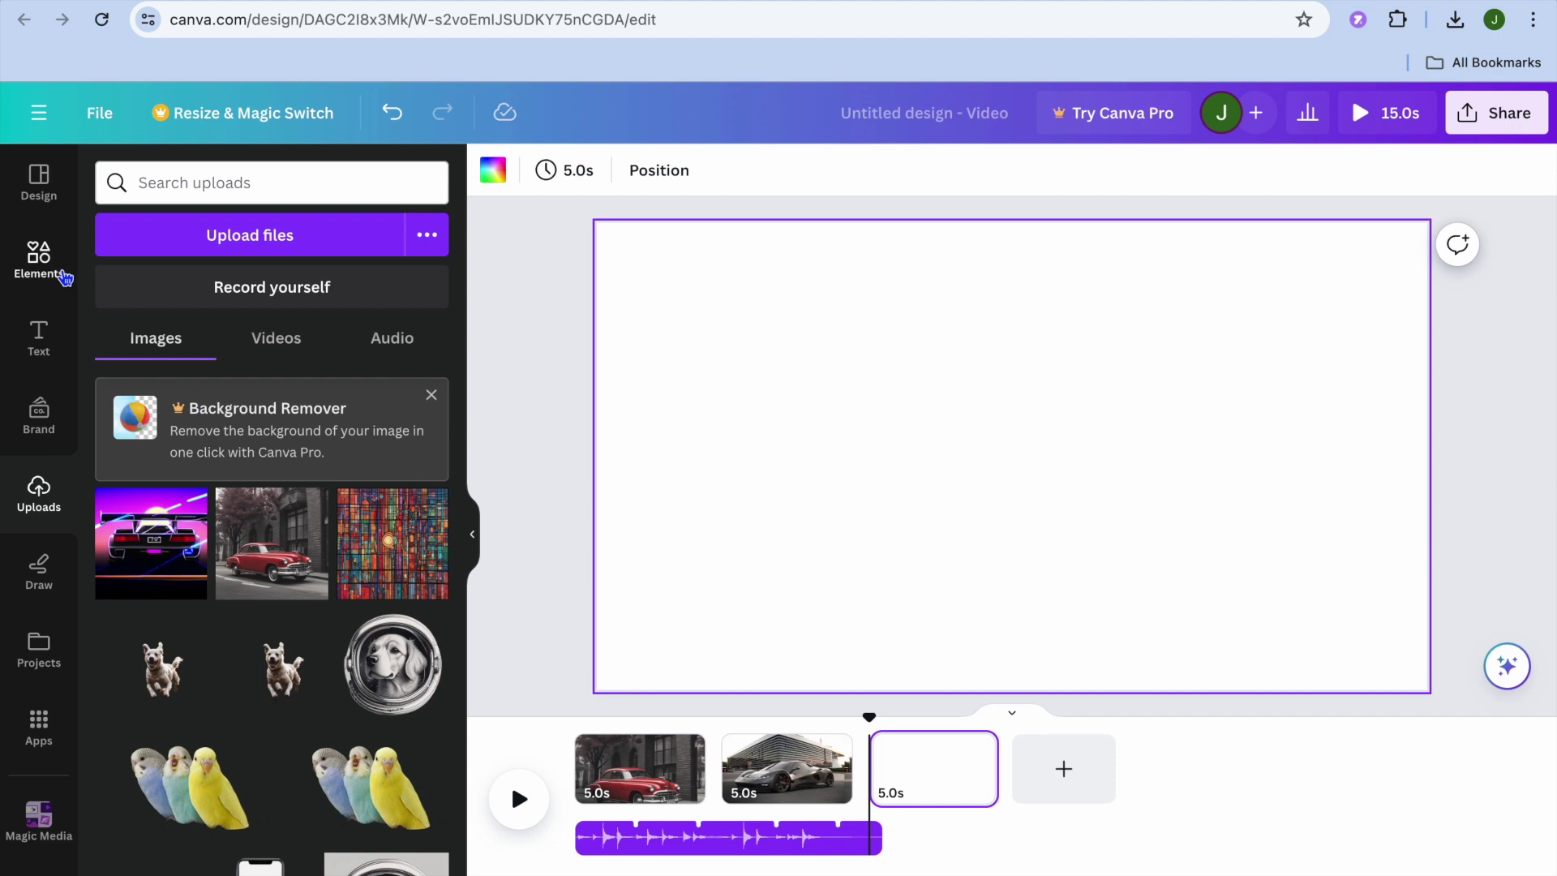
pyautogui.click(39, 258)
pyautogui.click(103, 238)
pyautogui.click(201, 243)
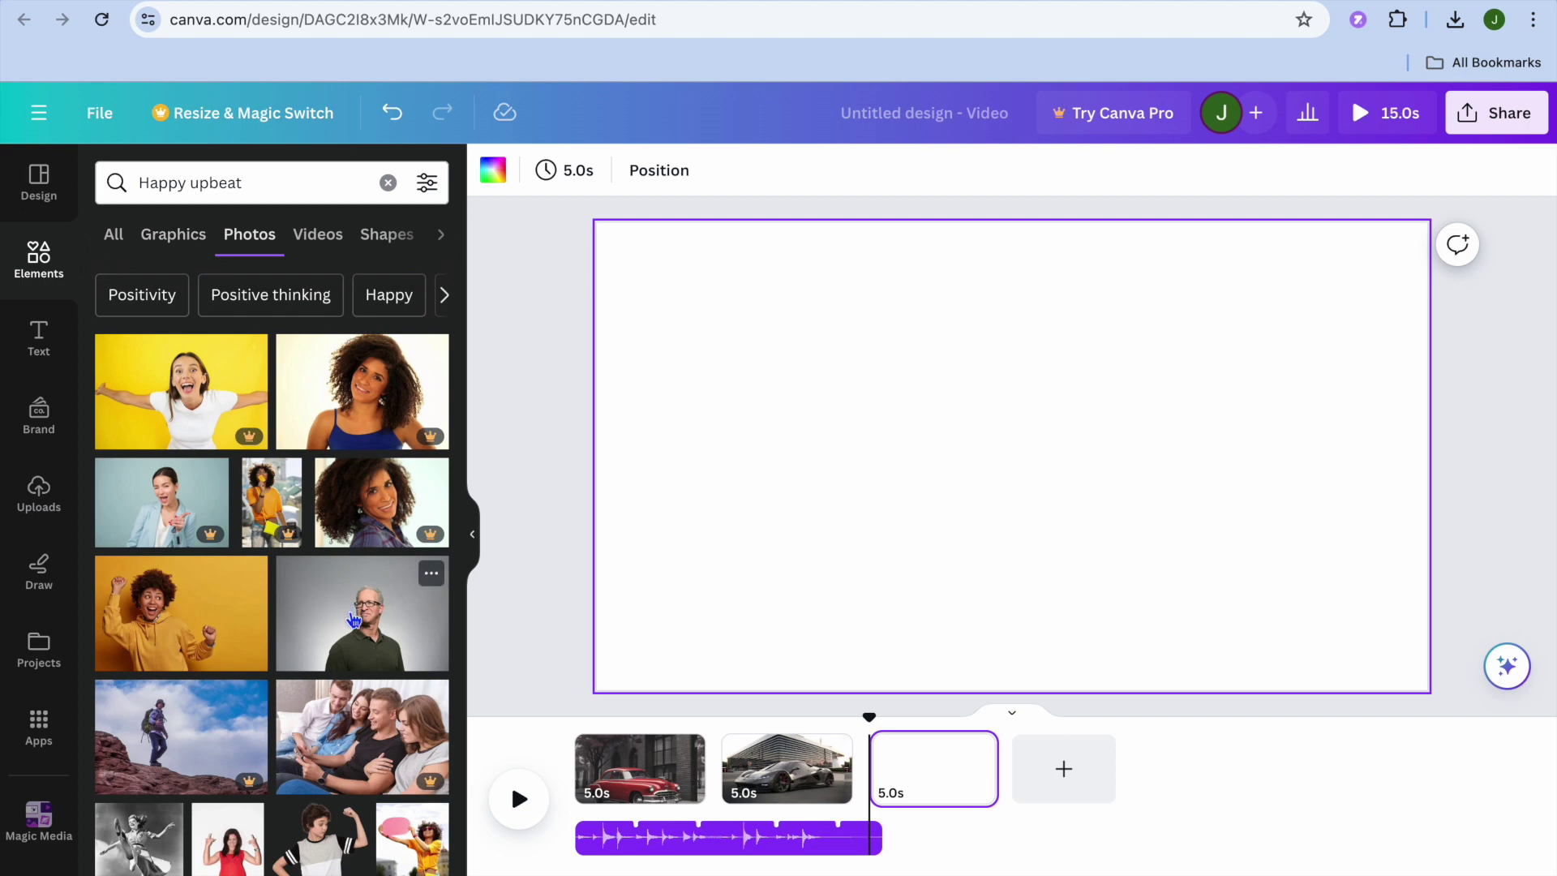
# Insert the photo of the cheering woman in a yellow hoodie and set it as the third page's background
pyautogui.click(192, 621)
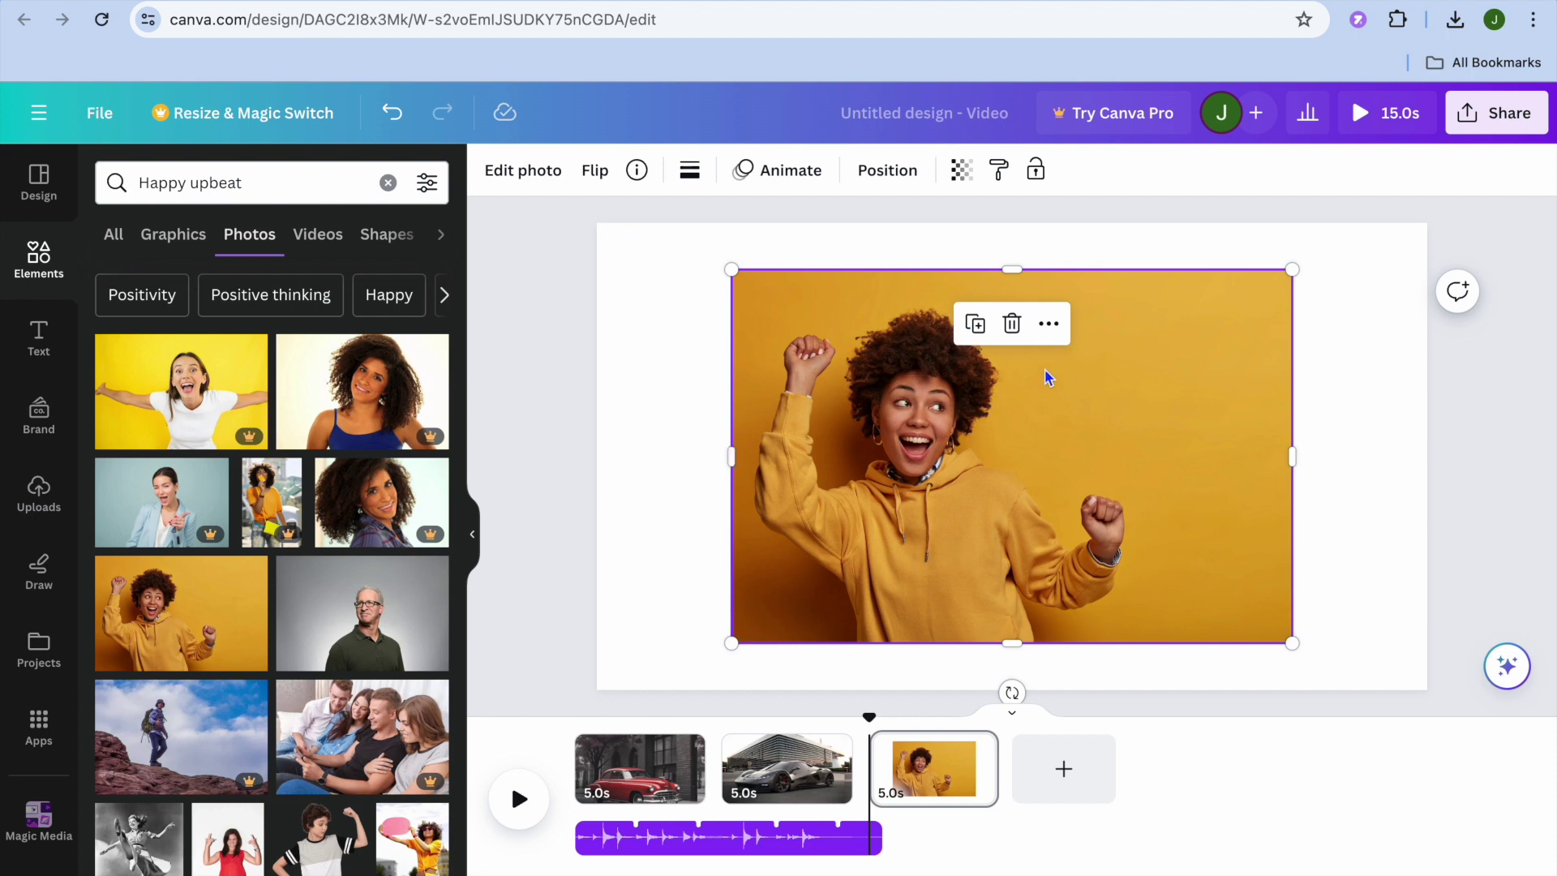
pyautogui.click(1049, 323)
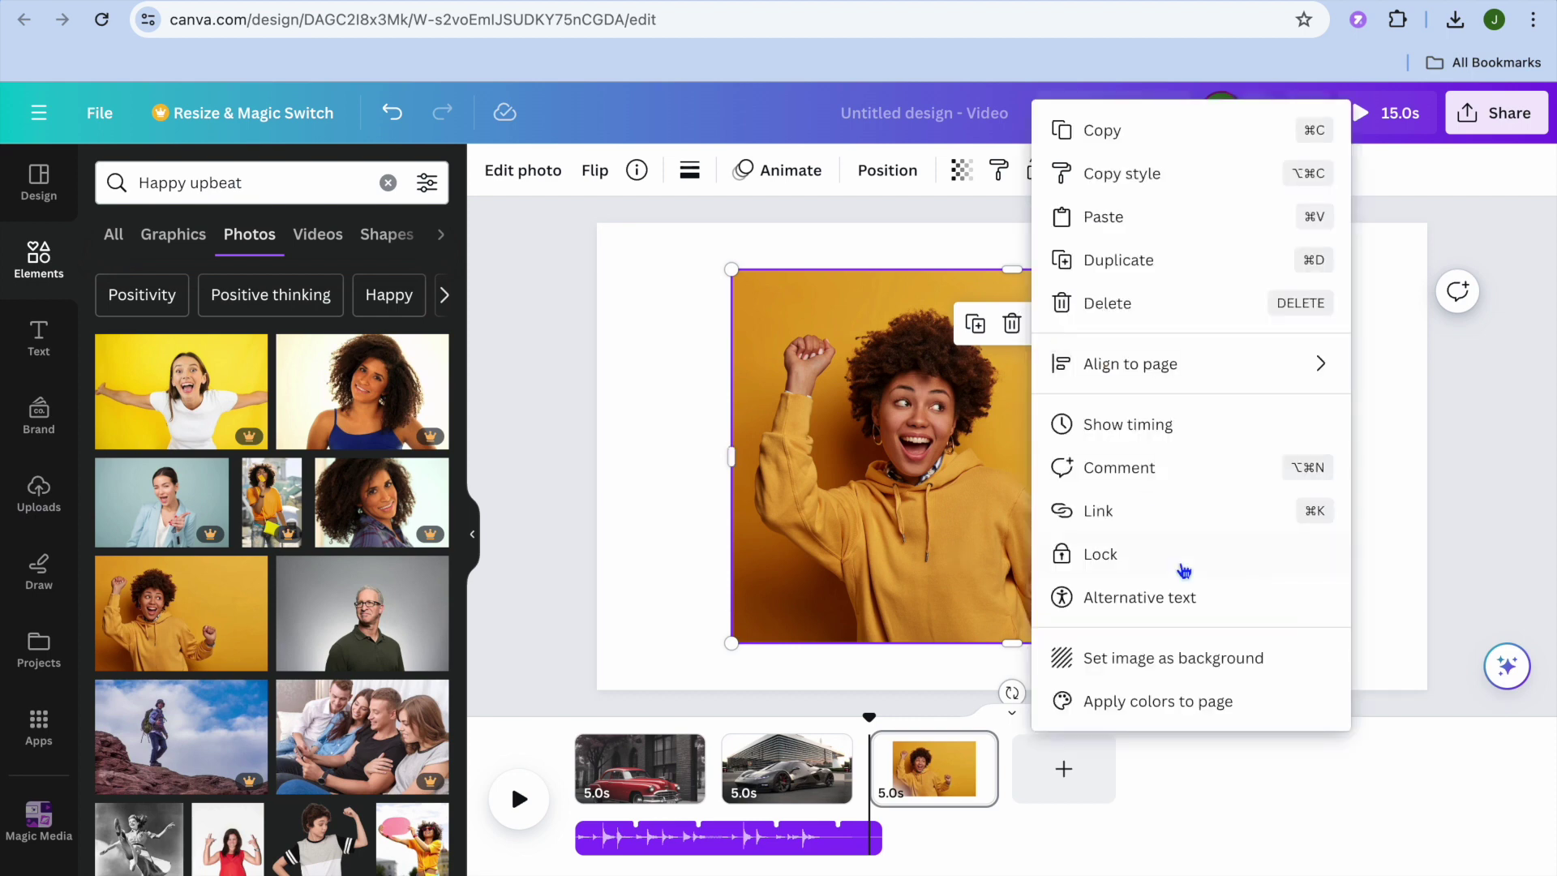
pyautogui.click(1150, 658)
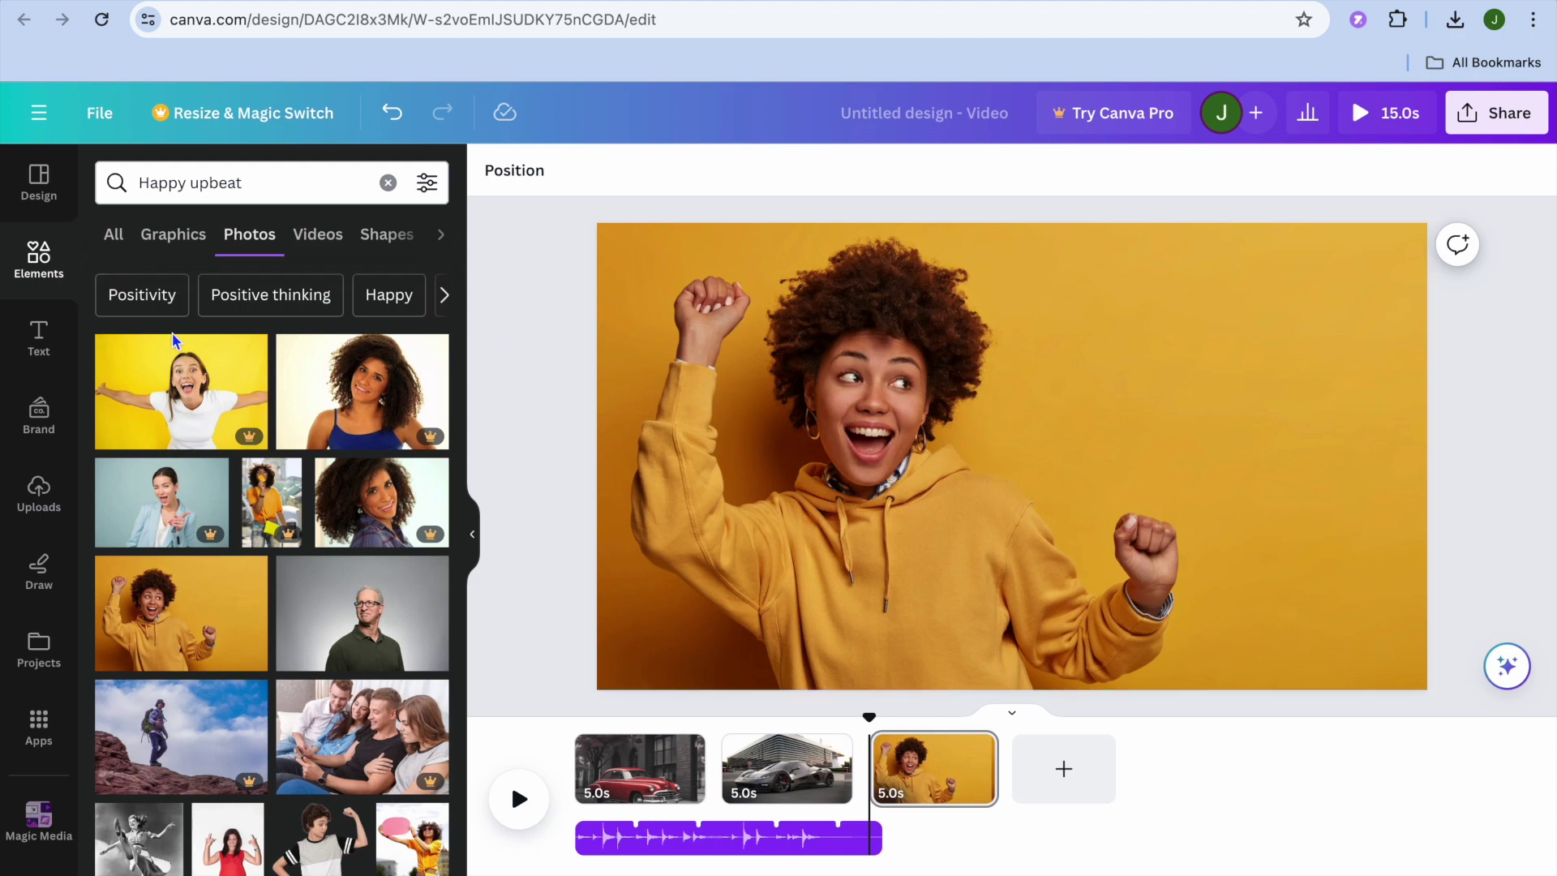
# Replace the Happy upbeat search with "balloons" and show only graphics
pyautogui.click(387, 183)
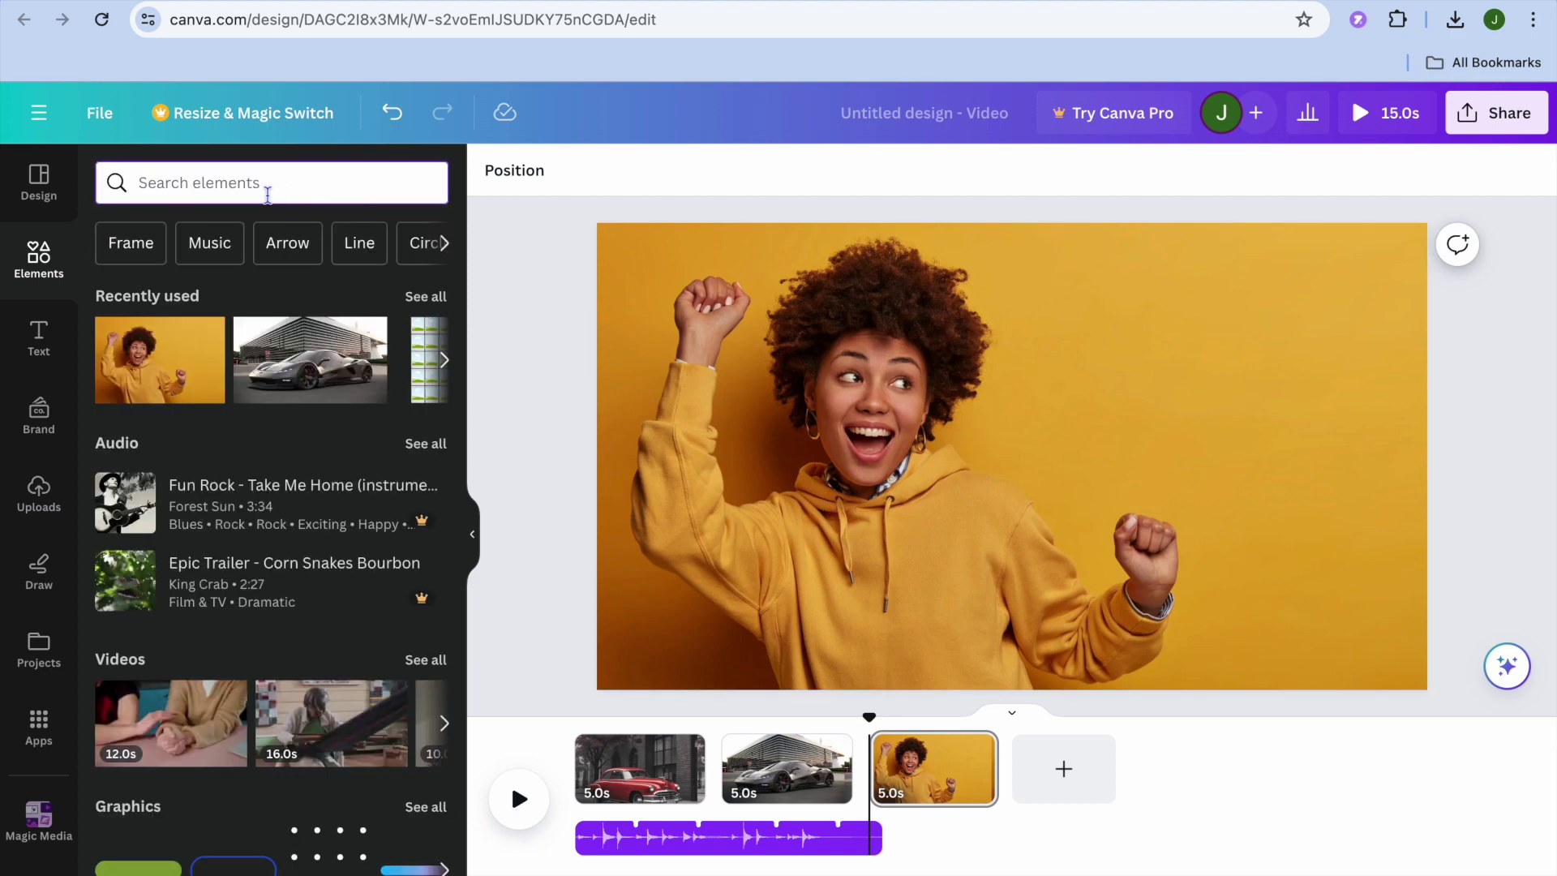
pyautogui.write('ba')
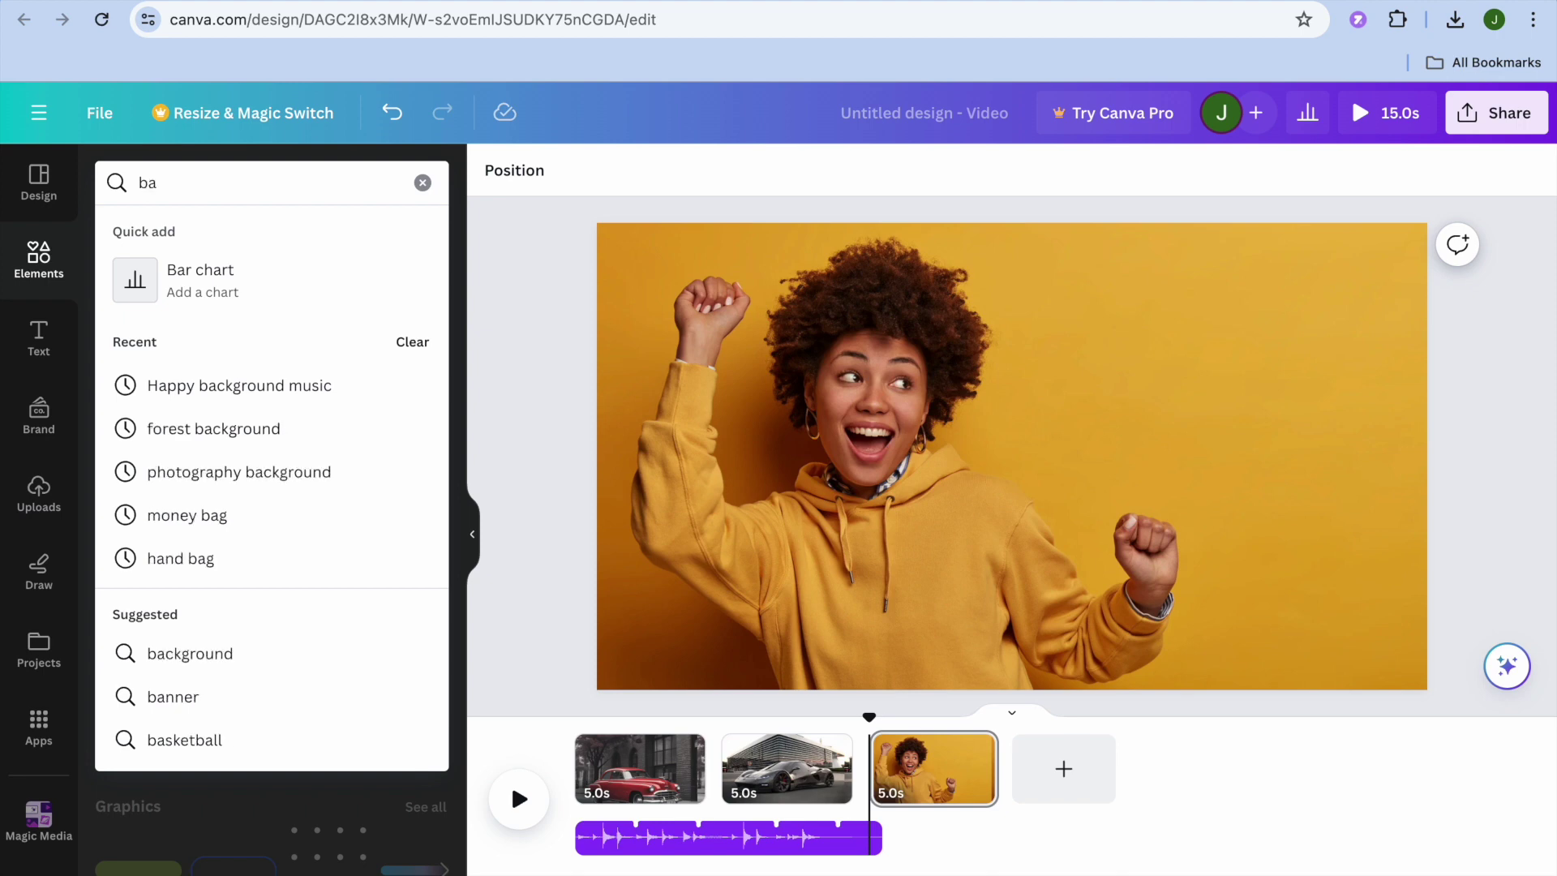
pyautogui.write('ll')
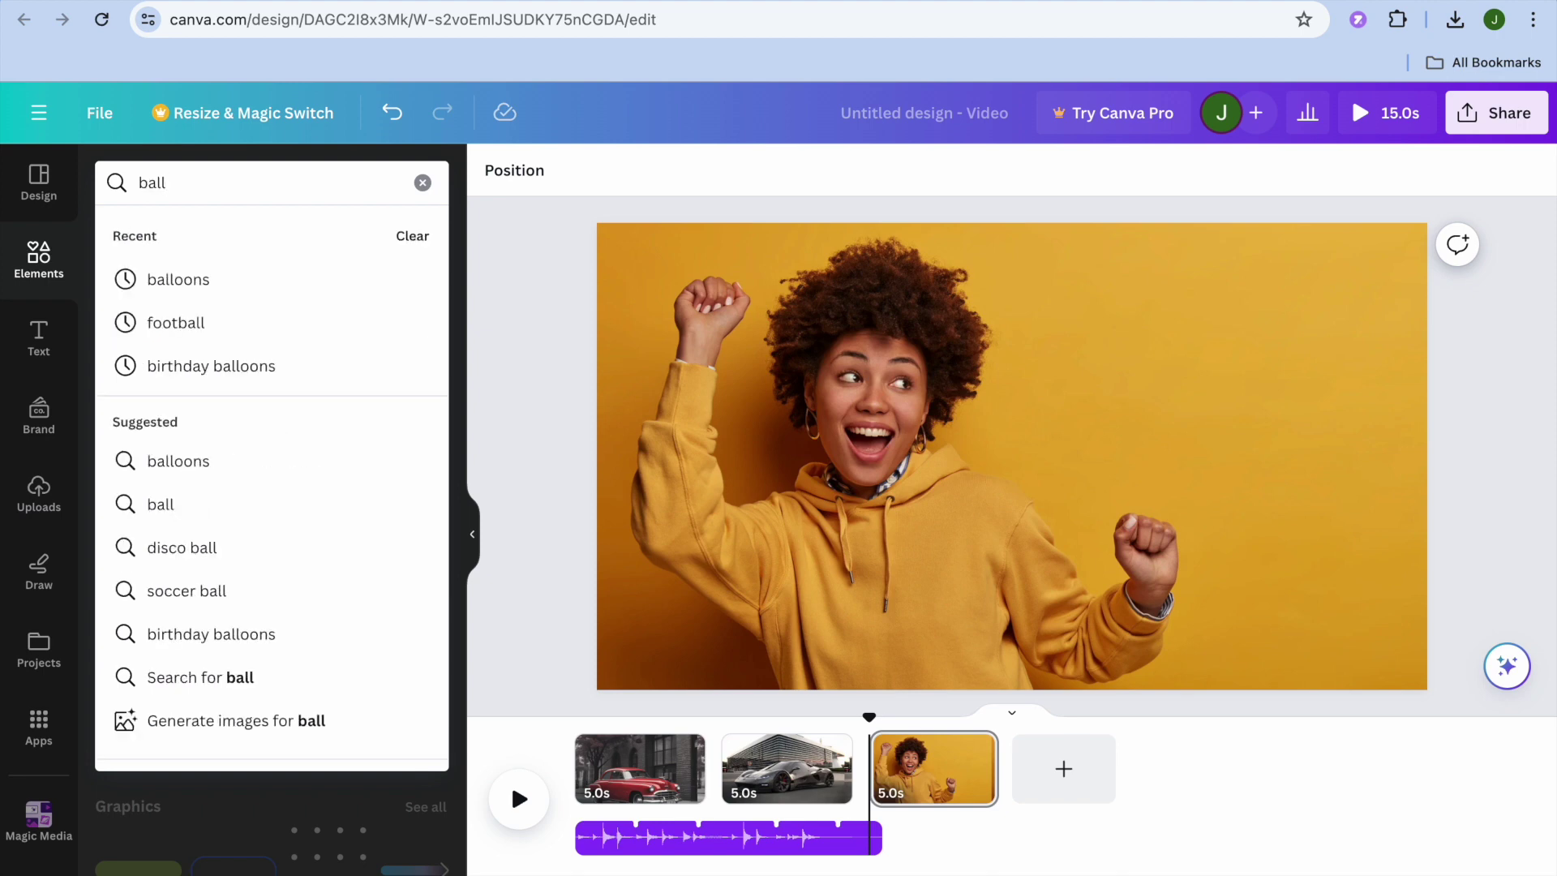
pyautogui.click(236, 280)
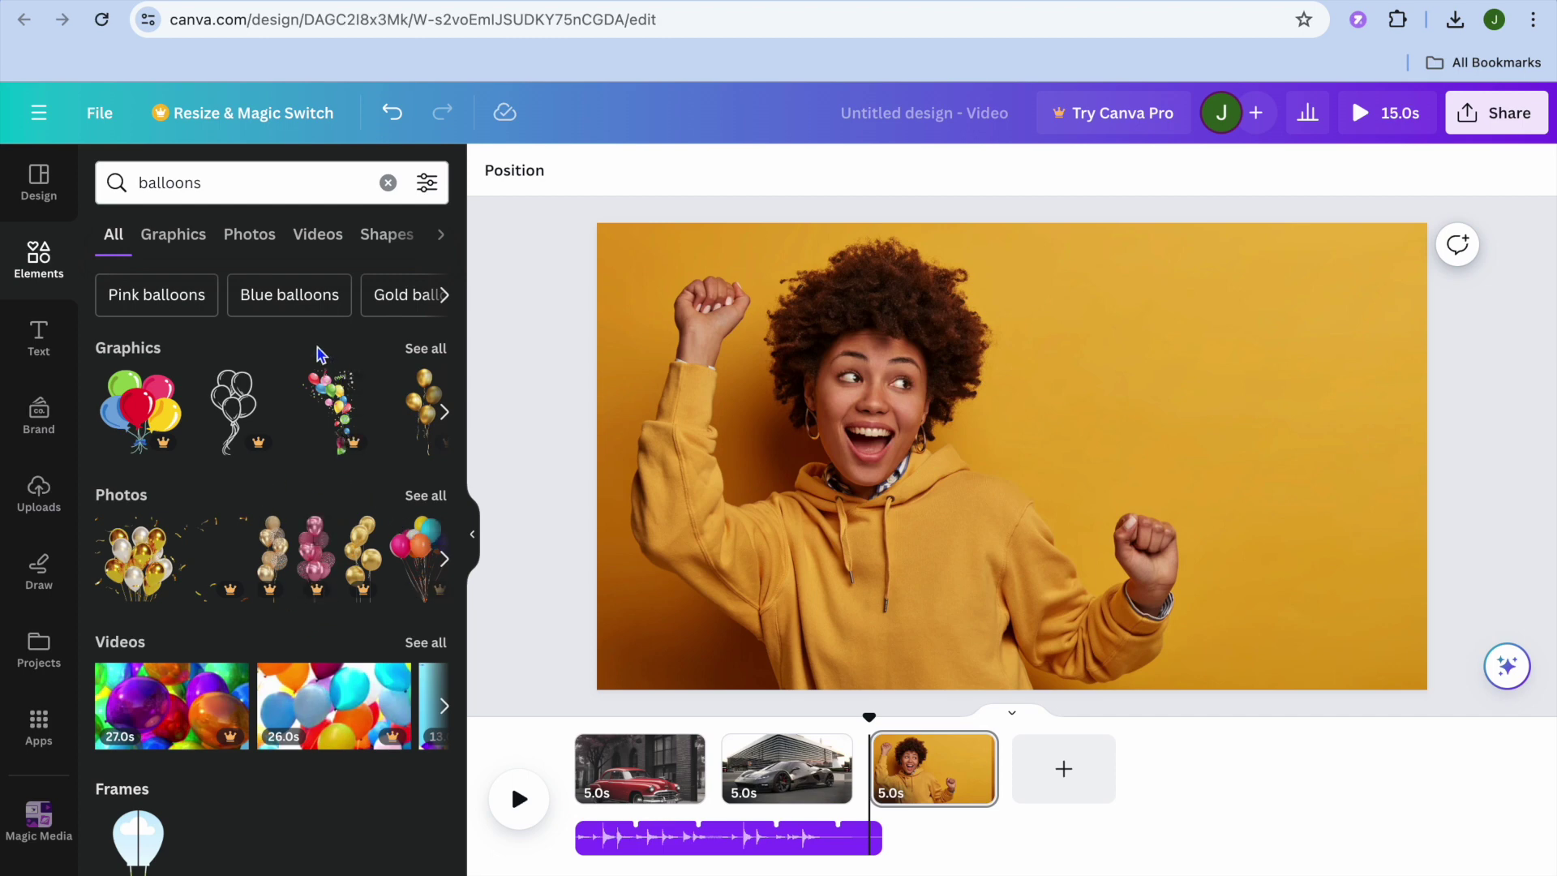
pyautogui.click(429, 351)
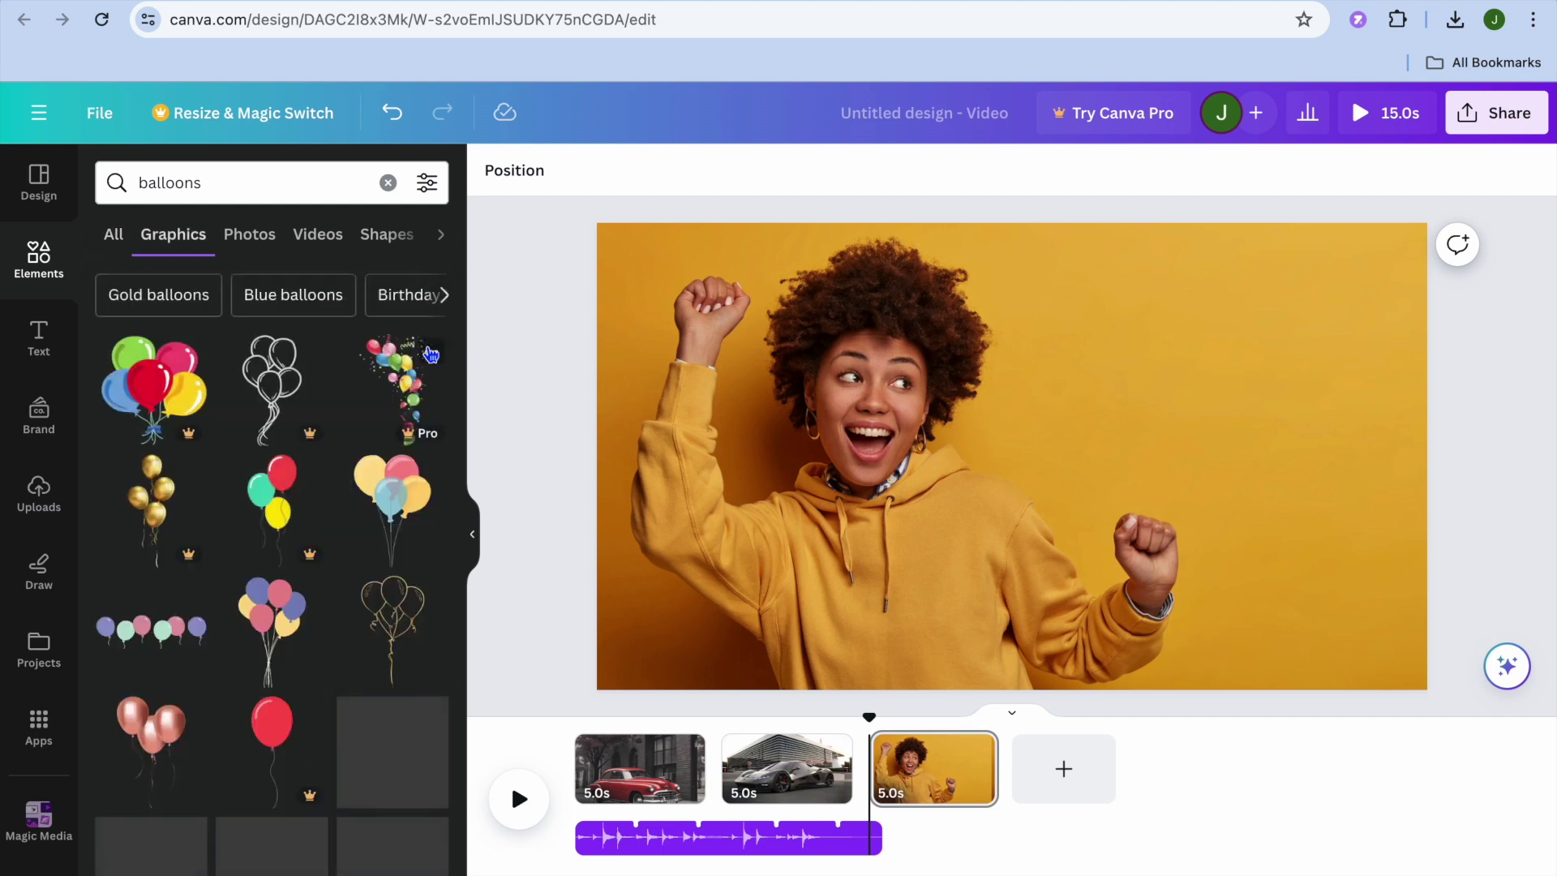
# Insert the yellow, pink and blue balloon bunch graphic and place it on the right side of the third page
pyautogui.scroll(-2, 290, 526)
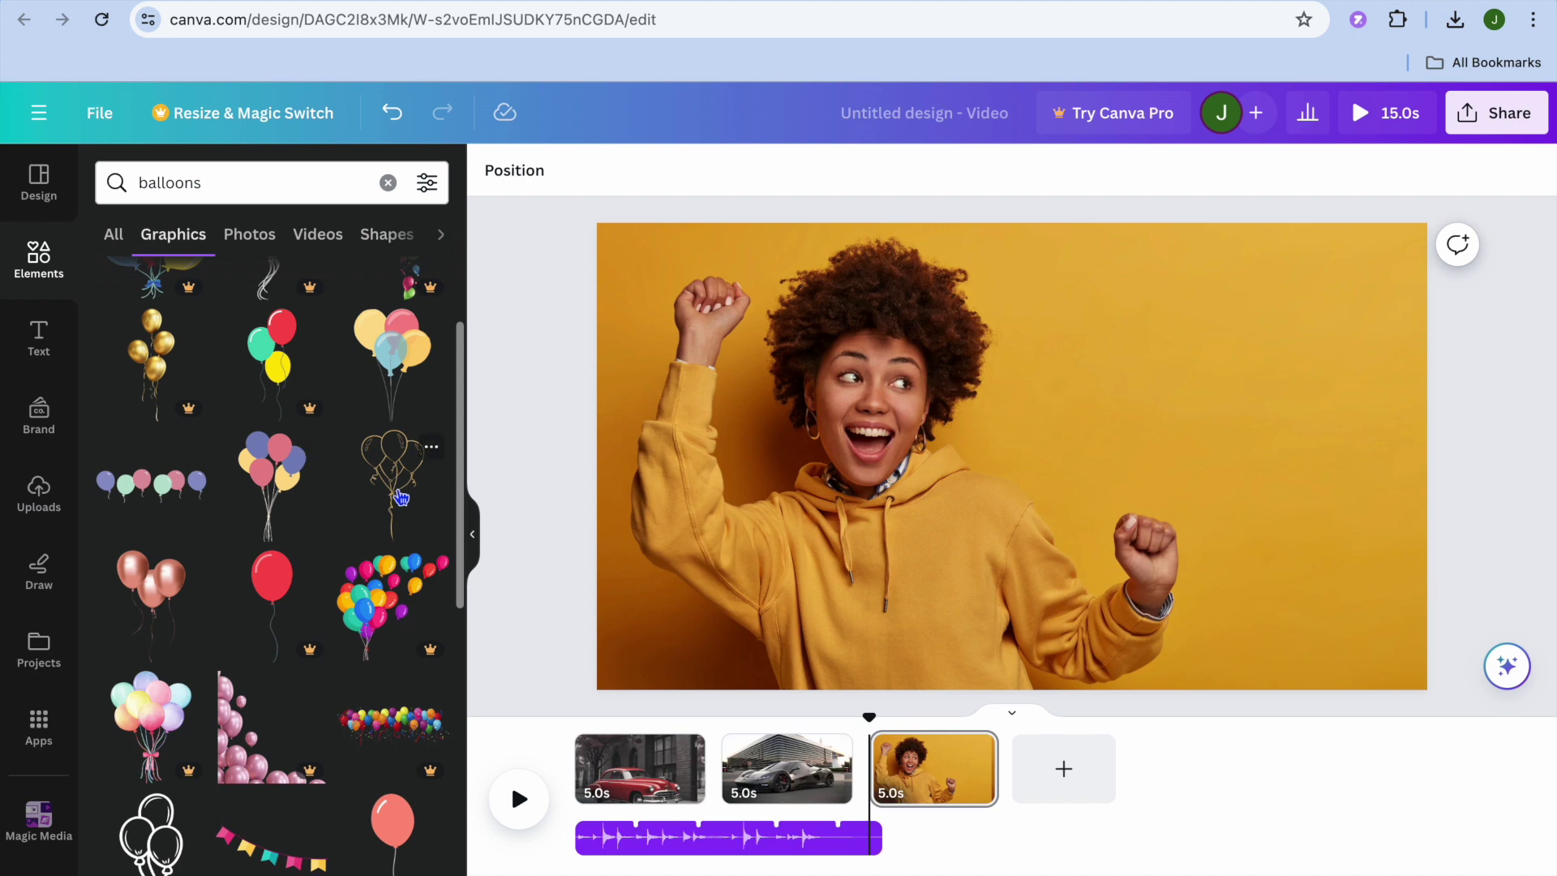
pyautogui.click(400, 378)
pyautogui.moveTo(1000, 441); pyautogui.dragTo(1275, 477)
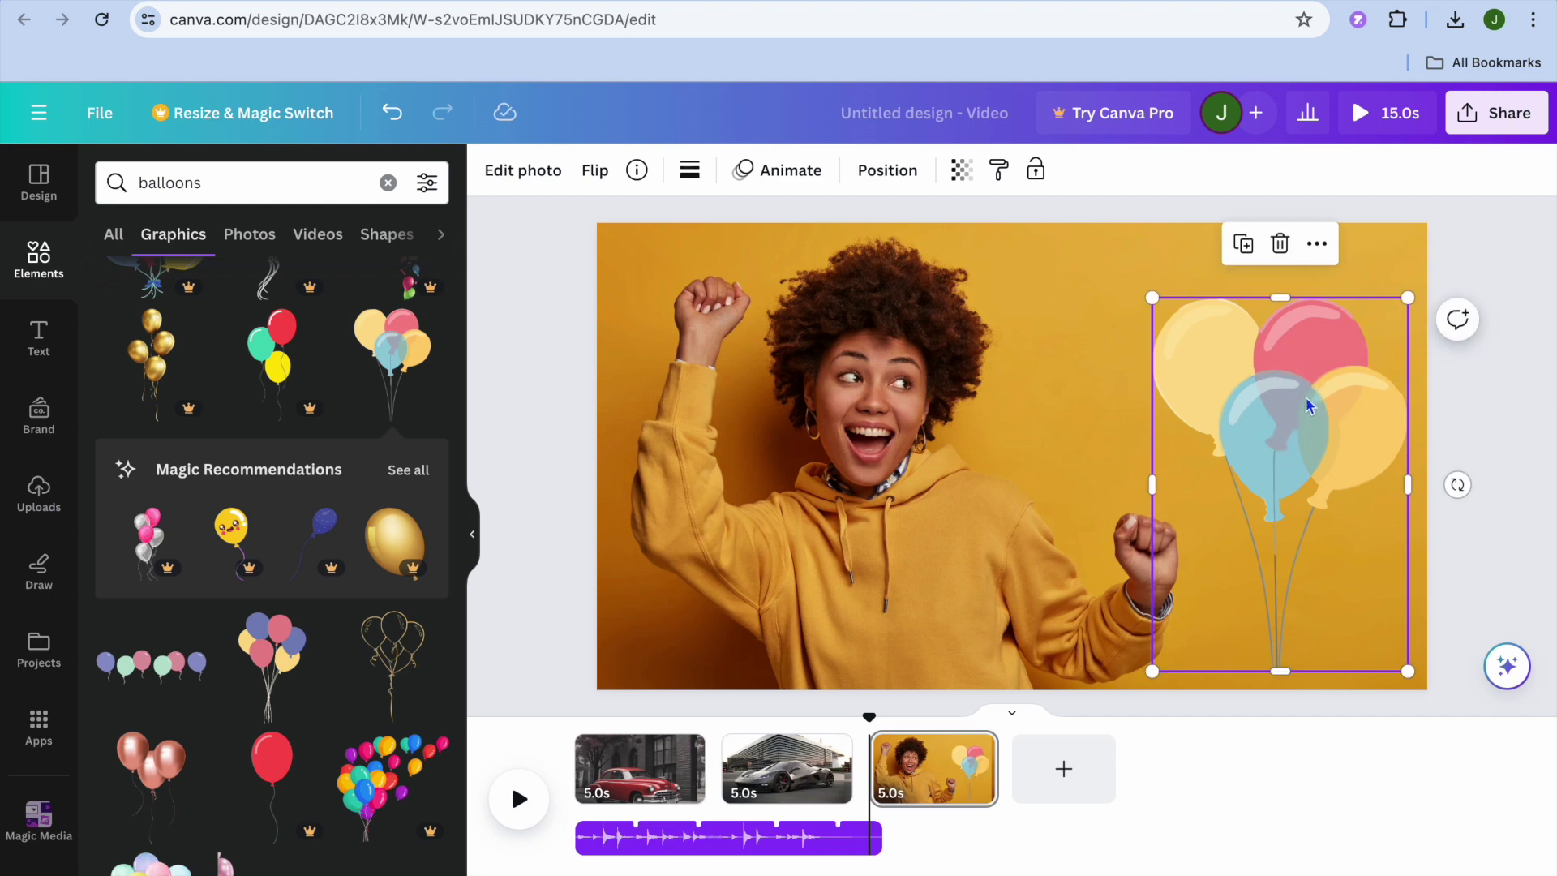
# Create a custom animation for the balloon graphic that moves it nearly straight up and off the top of the third page
pyautogui.click(797, 176)
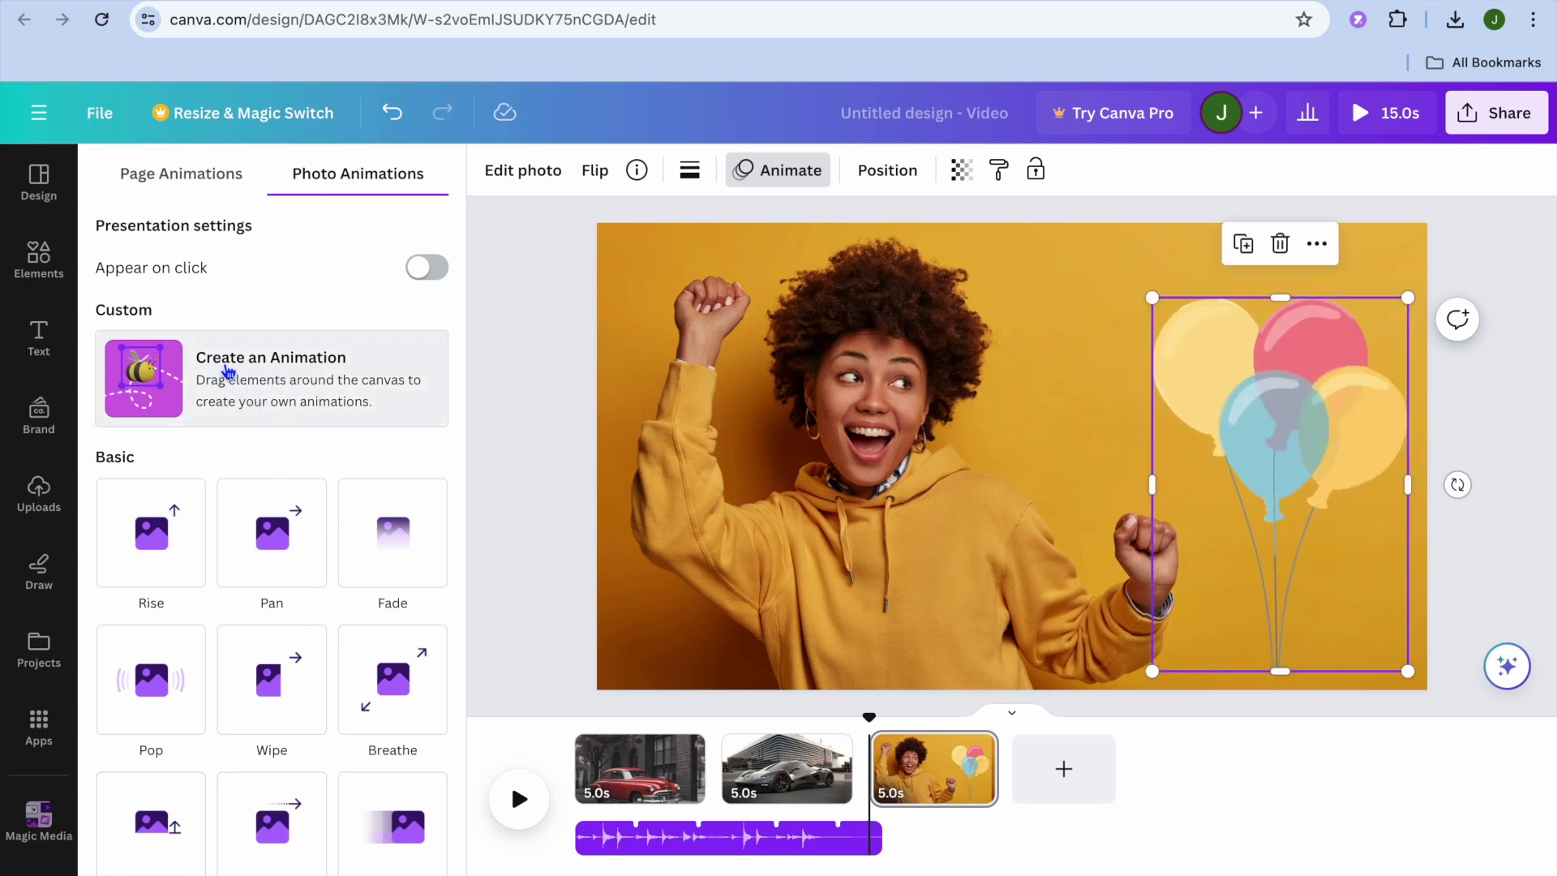
pyautogui.click(243, 386)
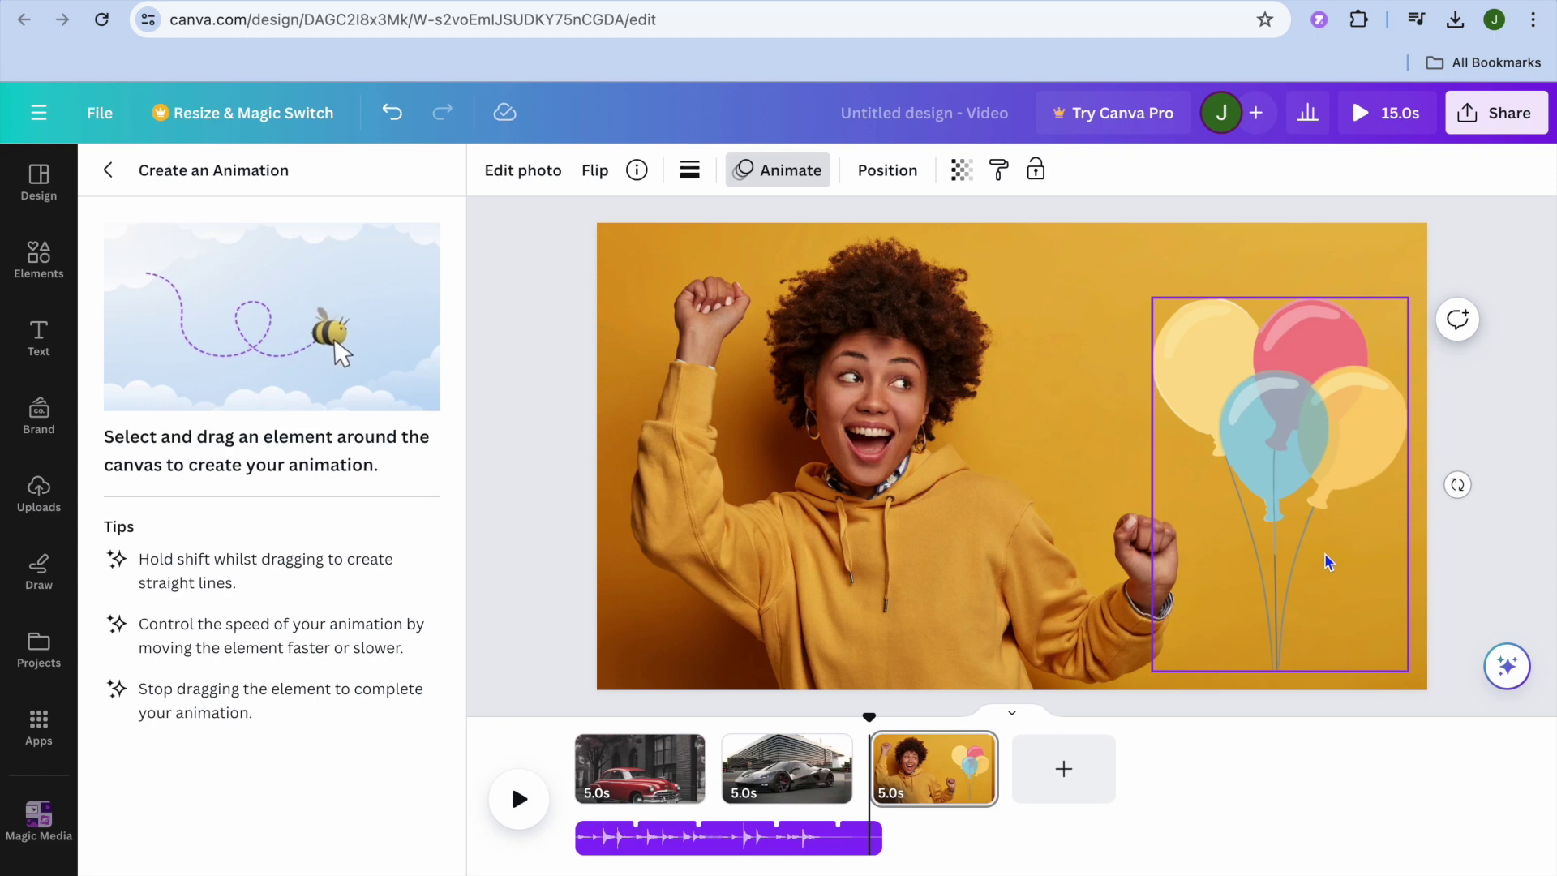
pyautogui.moveTo(1297, 481); pyautogui.dragTo(1277, 21)
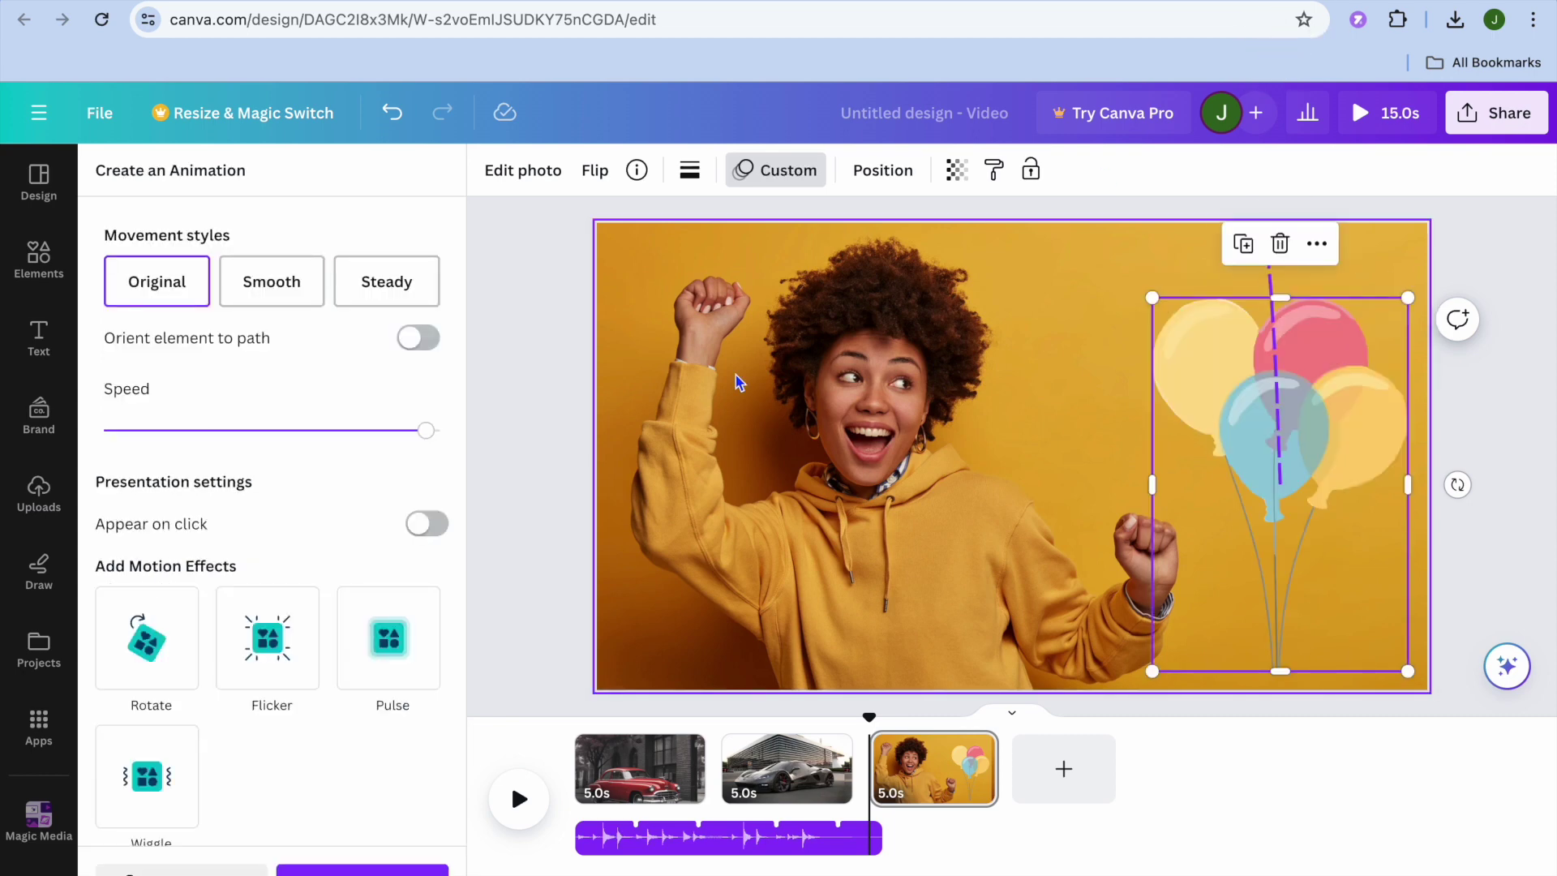
# Slow the balloon animation to slightly below the middle of the speed range and set its movement style to Smooth
pyautogui.moveTo(423, 436); pyautogui.dragTo(277, 441)
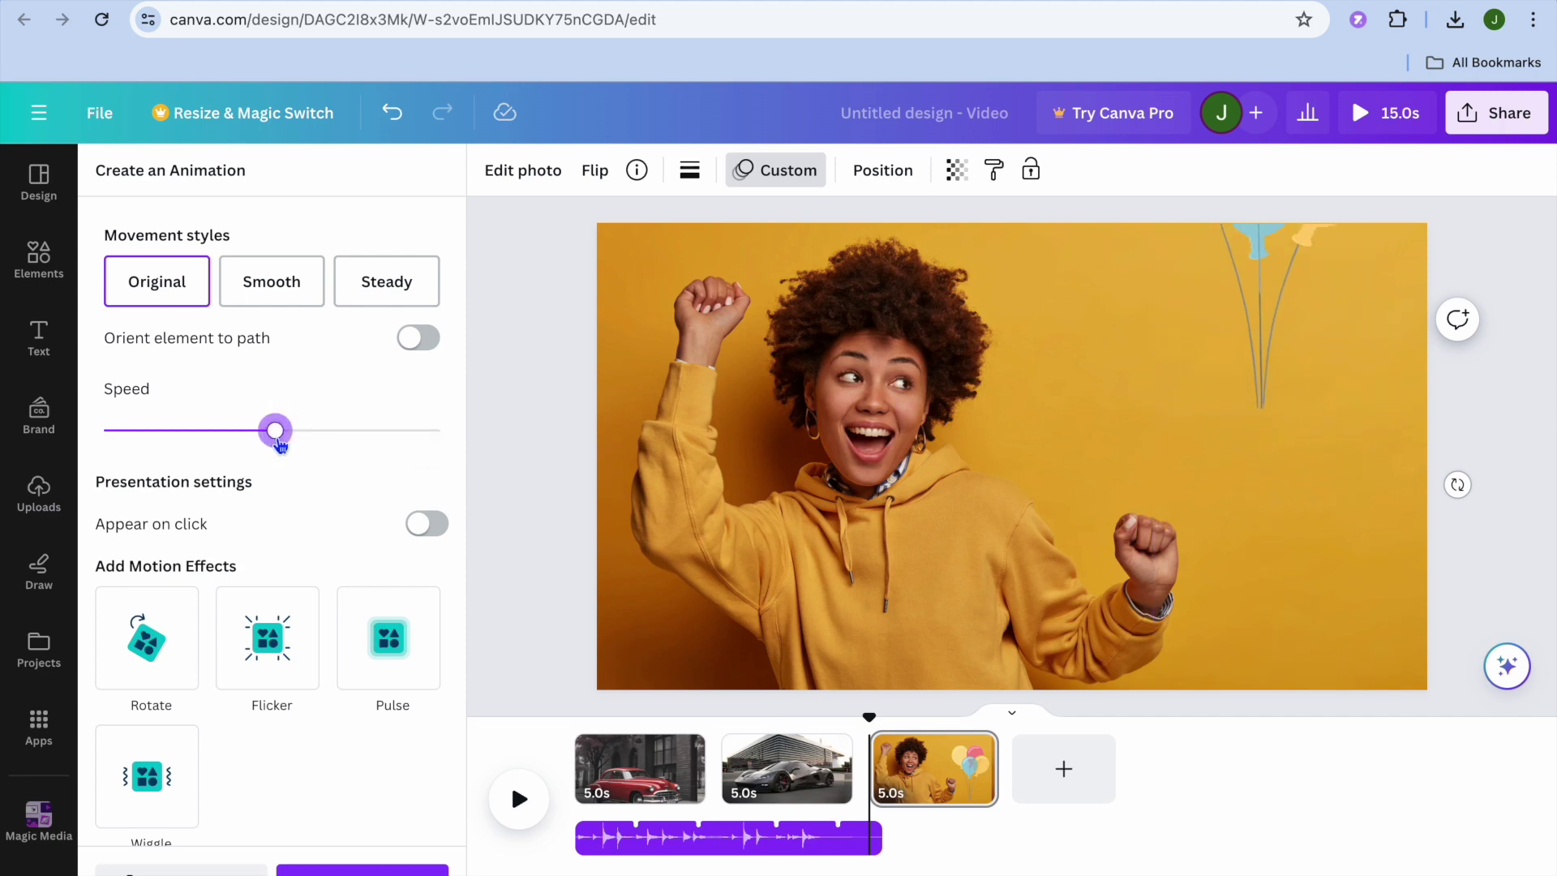
pyautogui.moveTo(278, 445); pyautogui.dragTo(249, 448)
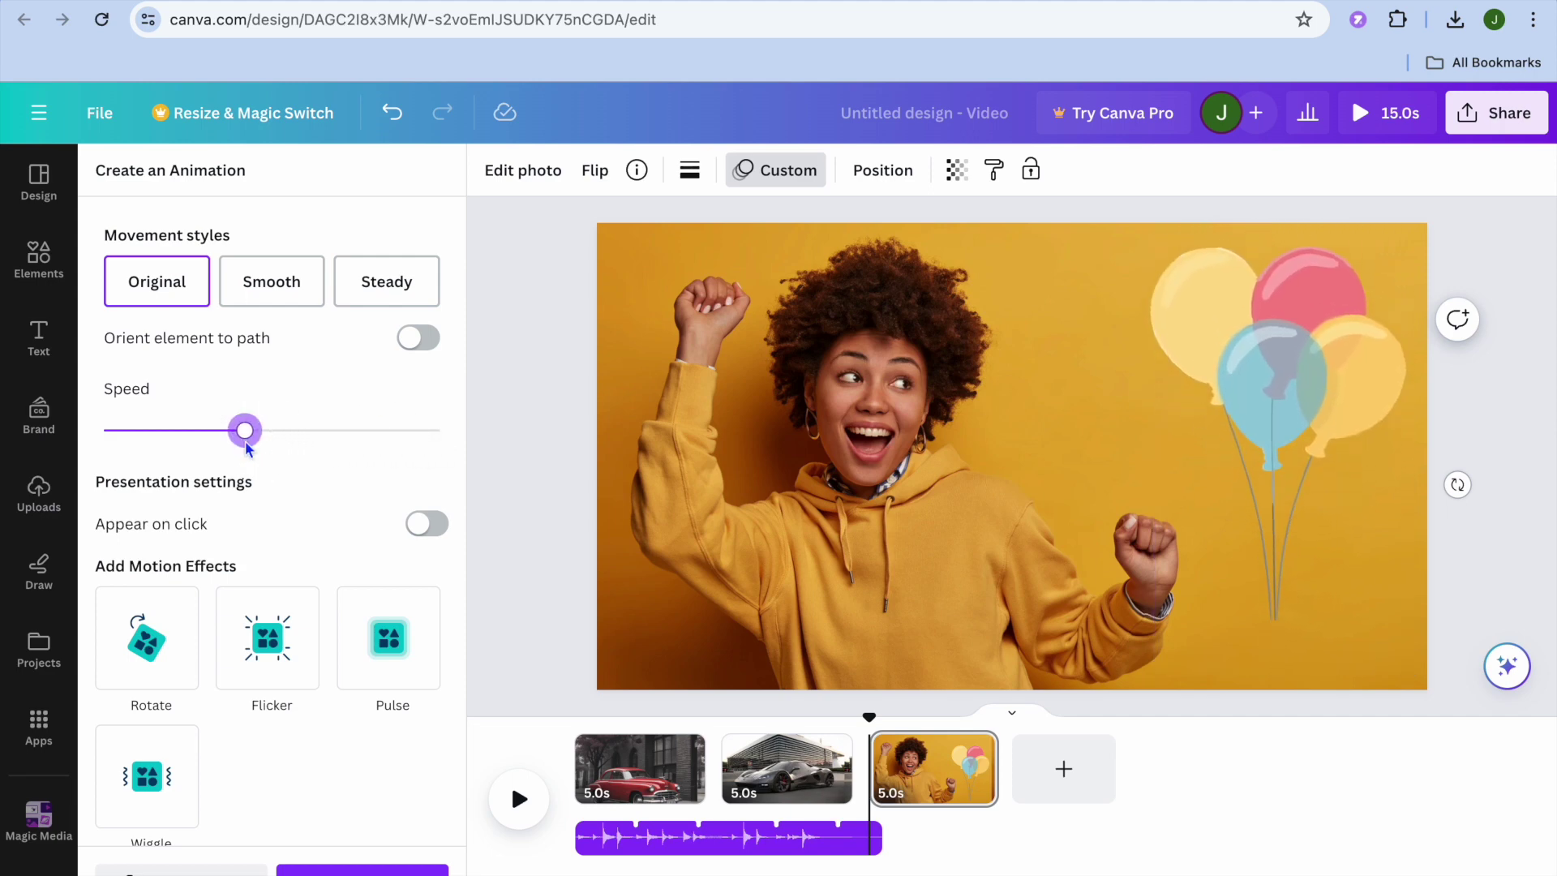
pyautogui.click(289, 294)
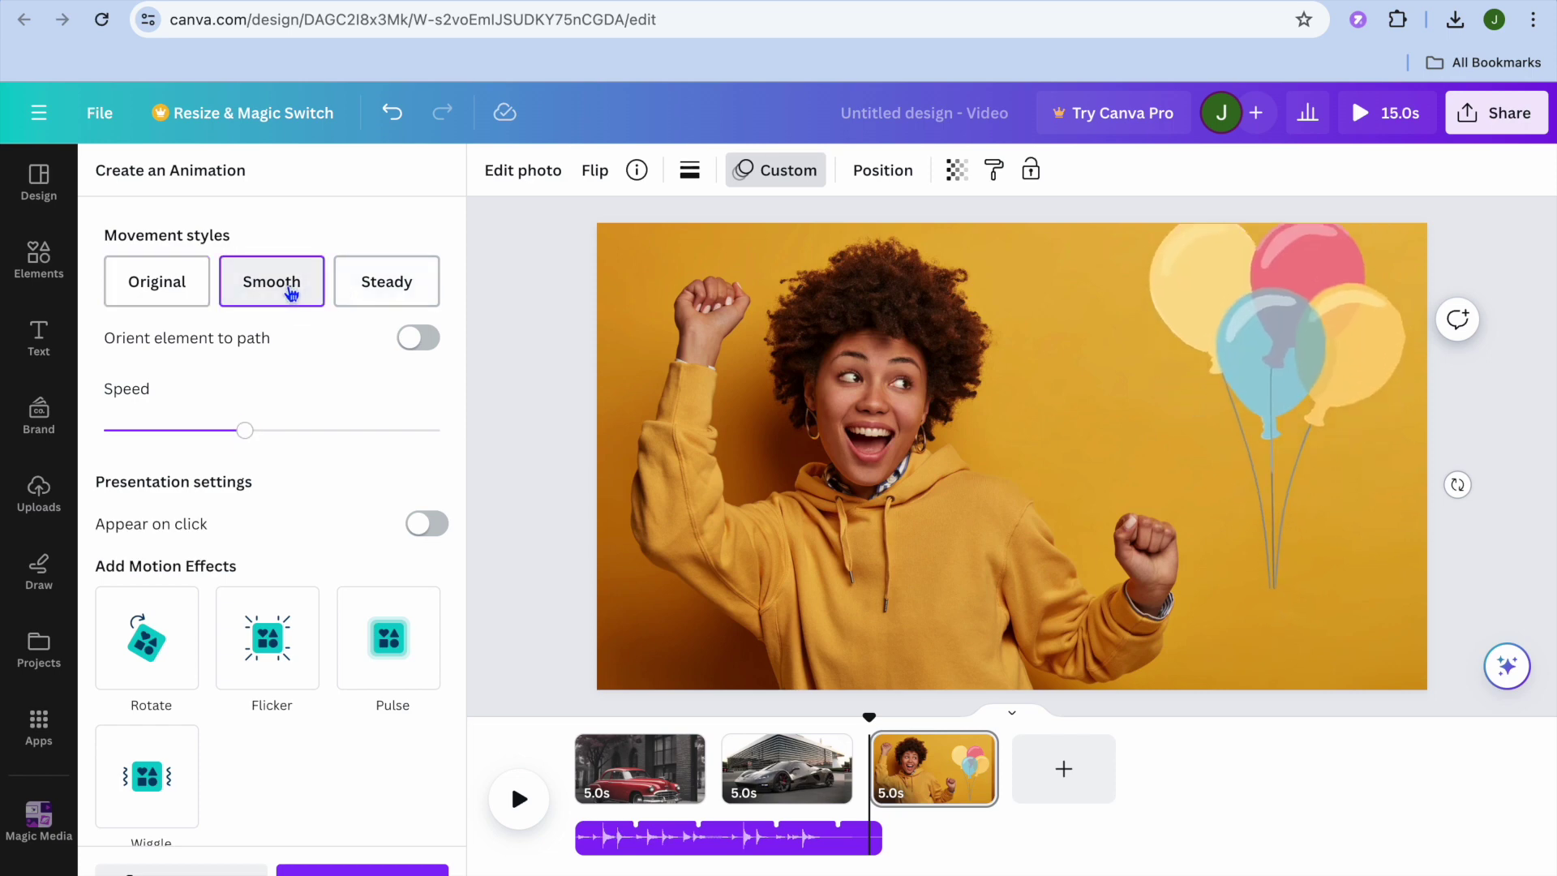
pyautogui.click(1150, 545)
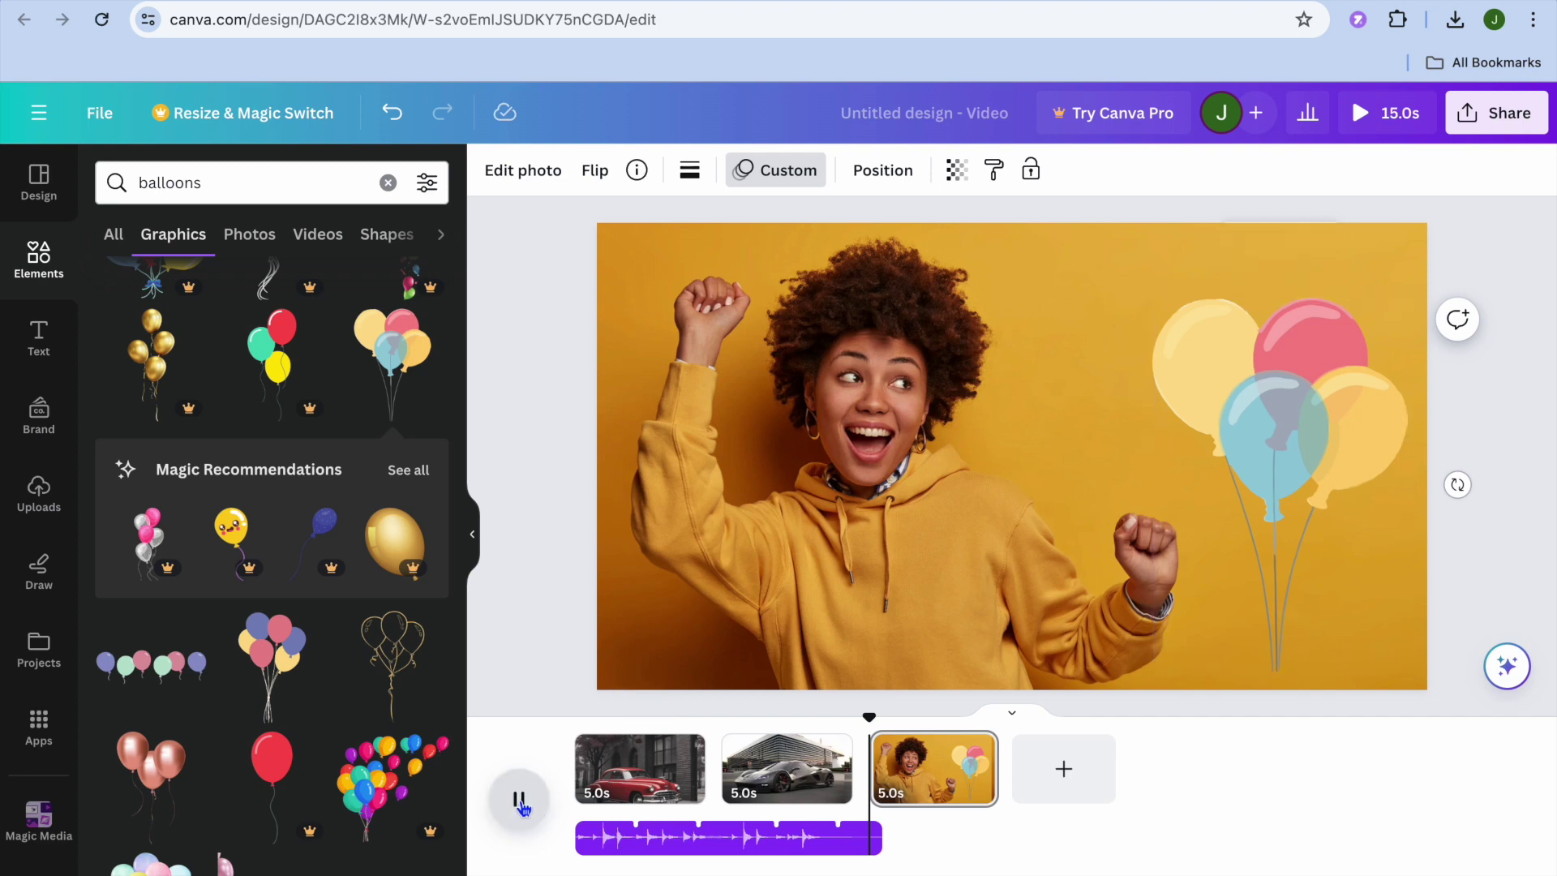
# Play the third page to preview the balloon animation, then stop playback
pyautogui.click(519, 801)
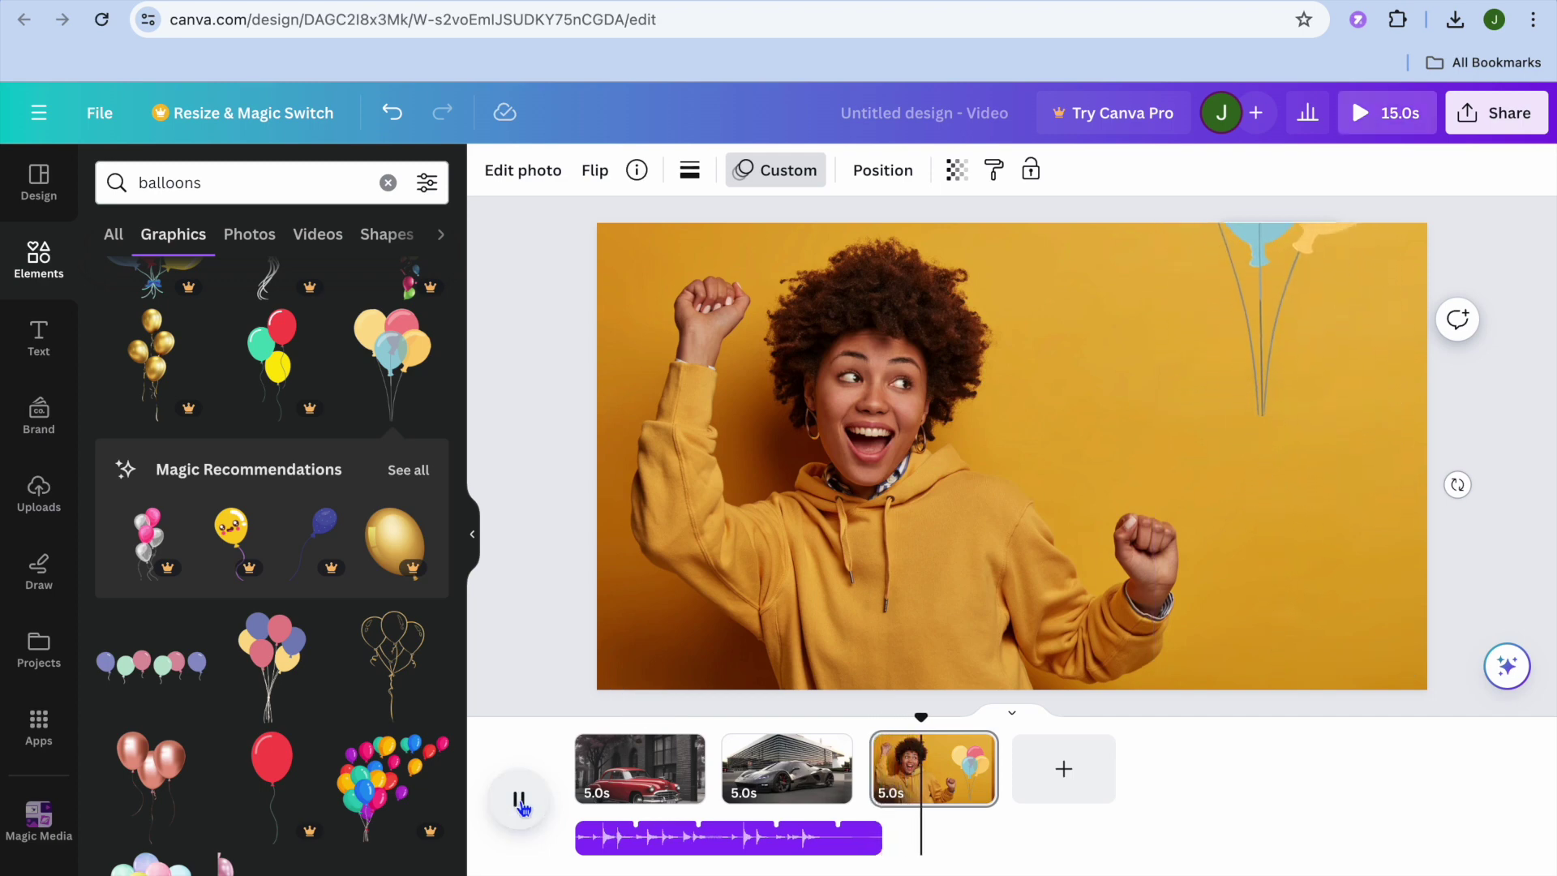
pyautogui.click(520, 803)
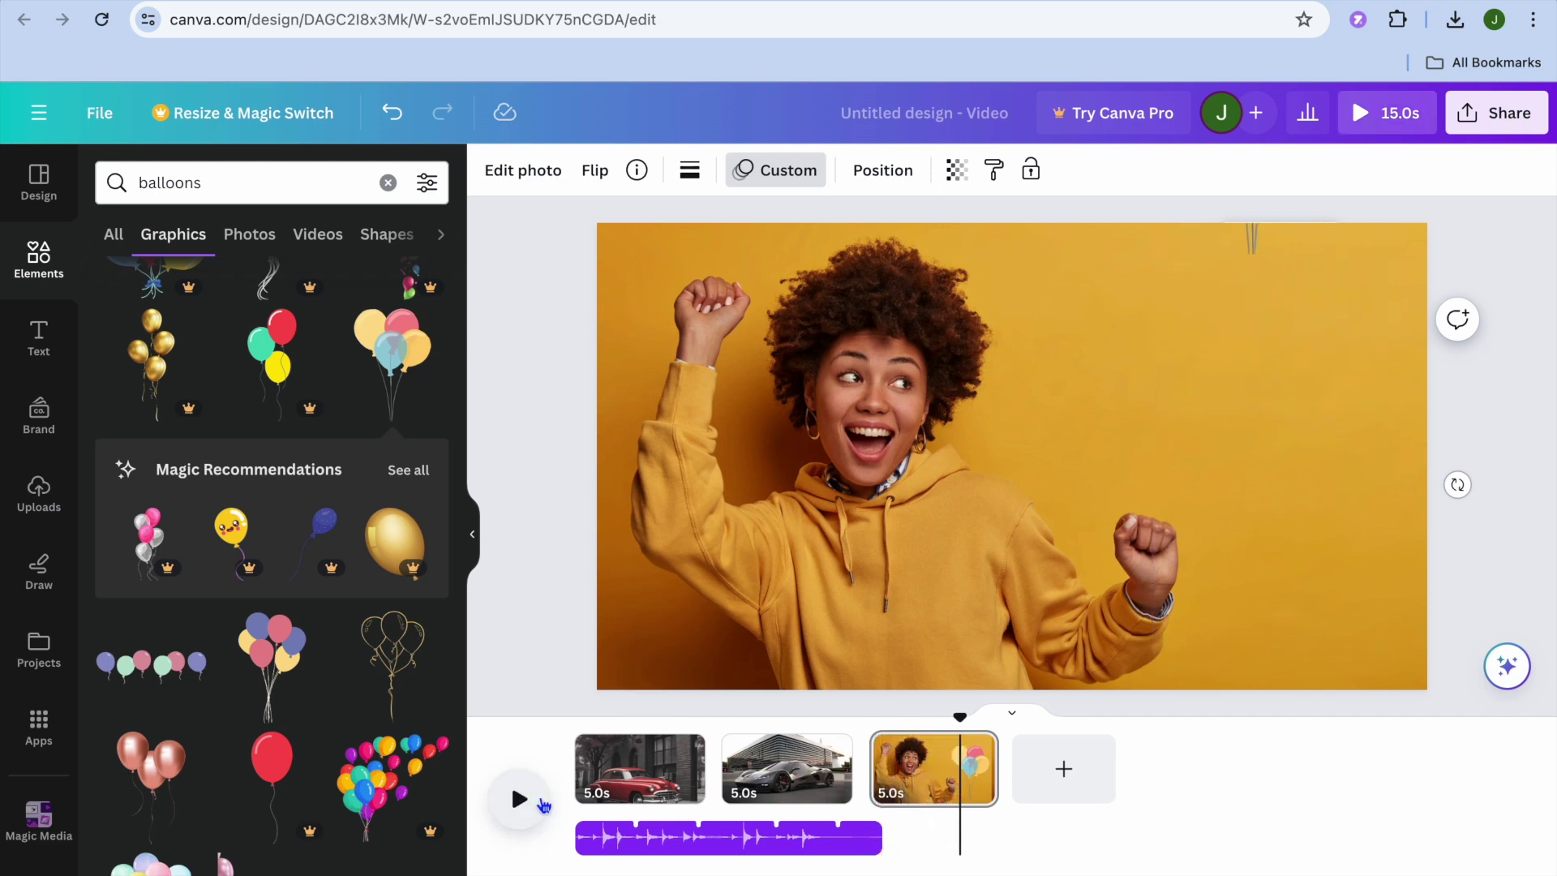
# Try shifting the music track to the end of the third page, then move it back to the start of the video
pyautogui.click(843, 841)
pyautogui.moveTo(876, 846); pyautogui.dragTo(1018, 850)
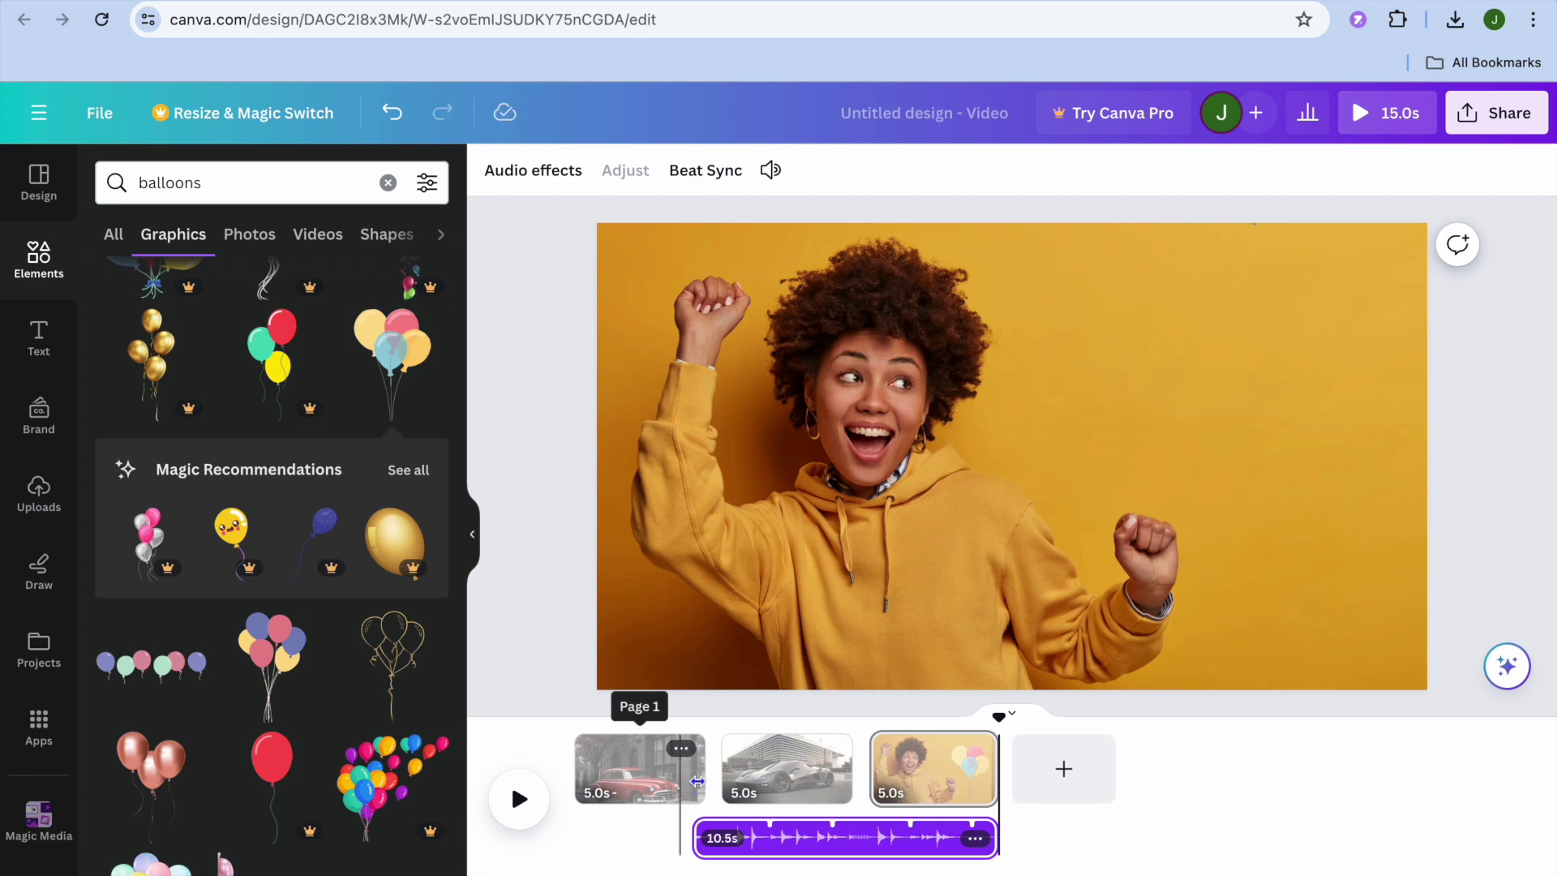
pyautogui.moveTo(691, 839); pyautogui.dragTo(537, 831)
# Add a Circle Wipe transition between the first and second pages and a Stack transition between the second and third pages
pyautogui.click(767, 770)
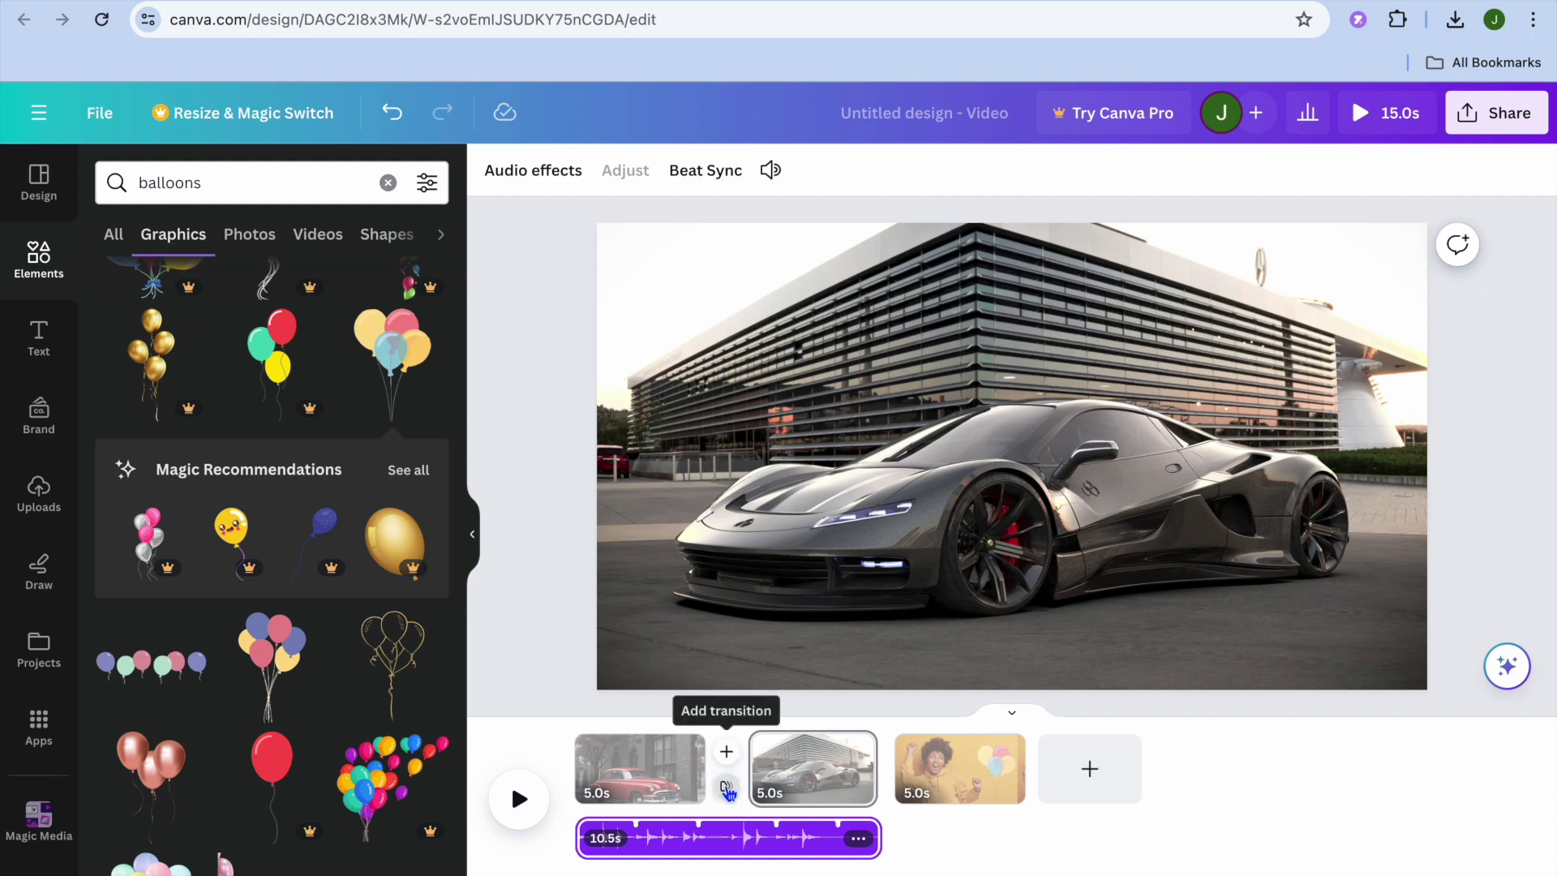
pyautogui.click(727, 790)
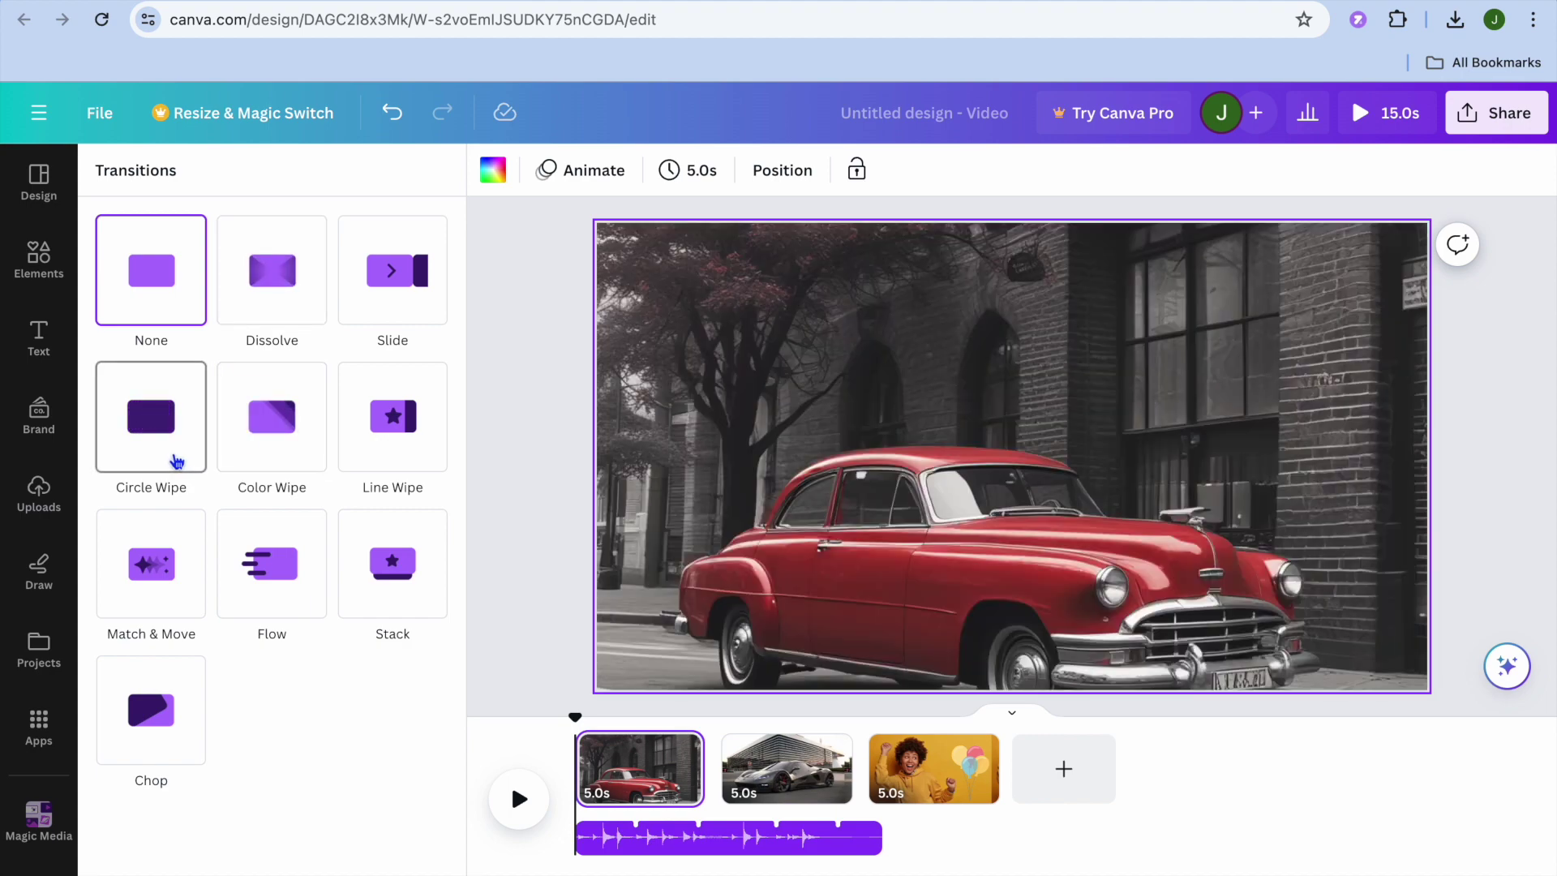
pyautogui.click(177, 462)
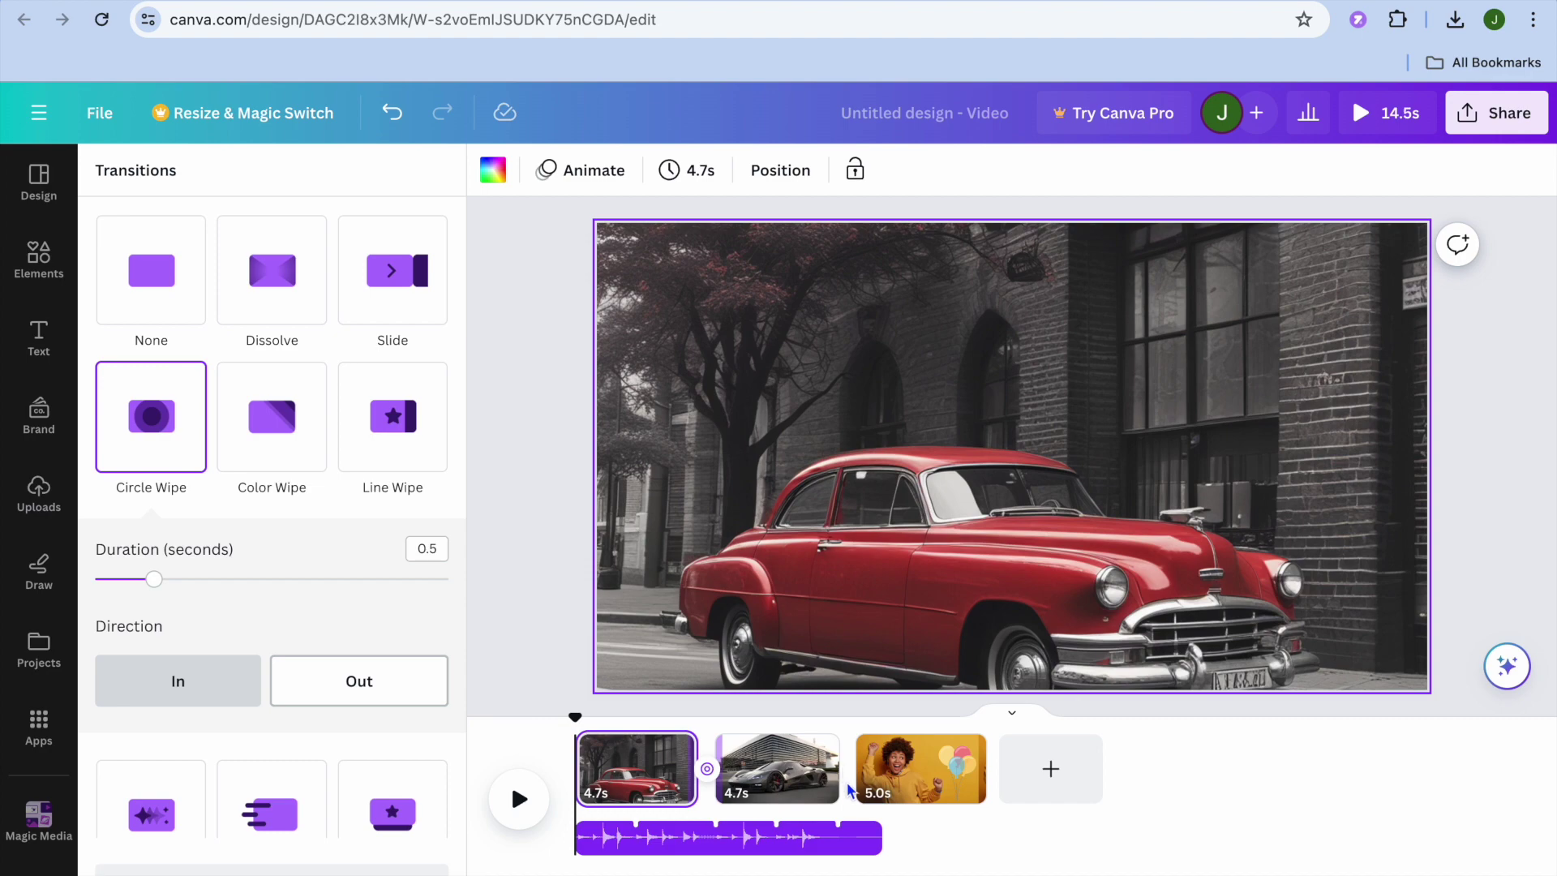
pyautogui.click(848, 788)
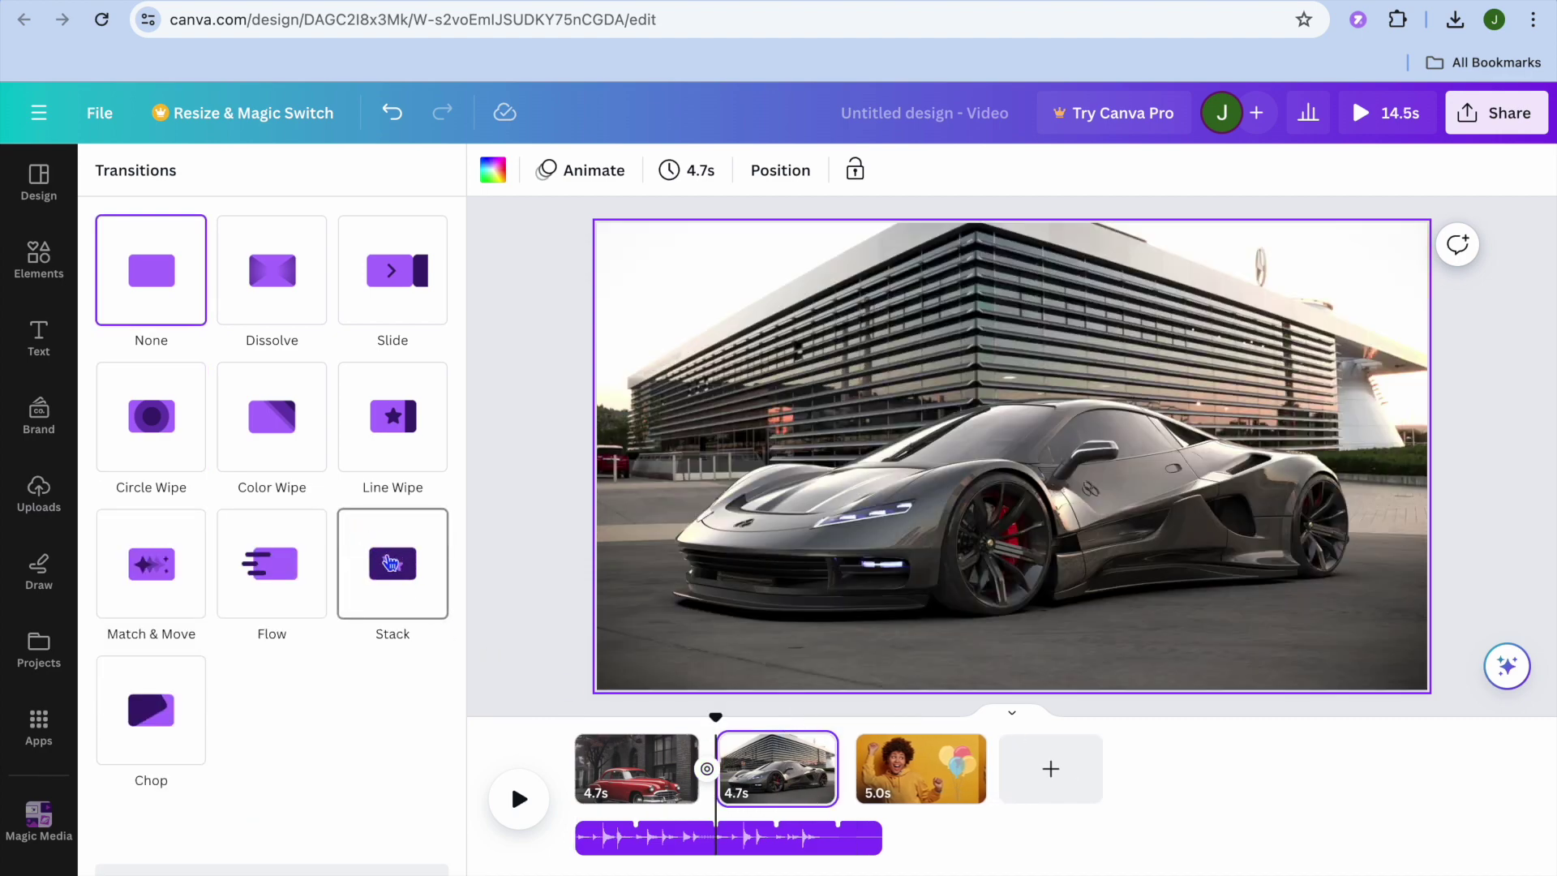
pyautogui.click(403, 577)
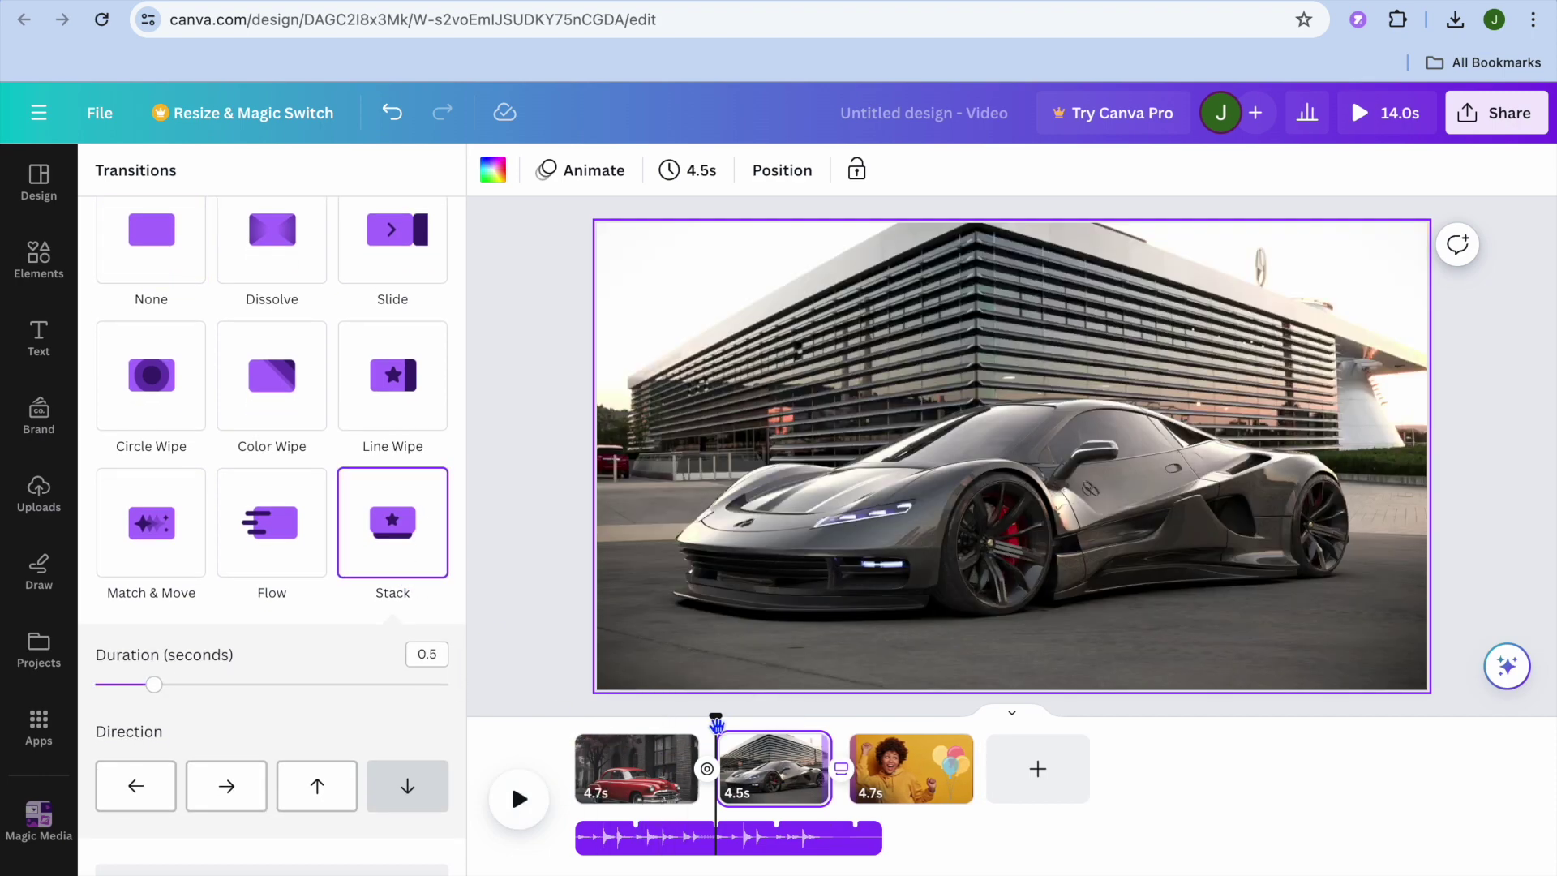
# Play the video from the second page through the Stack transition into the balloon animation, then stop playback
pyautogui.click(518, 801)
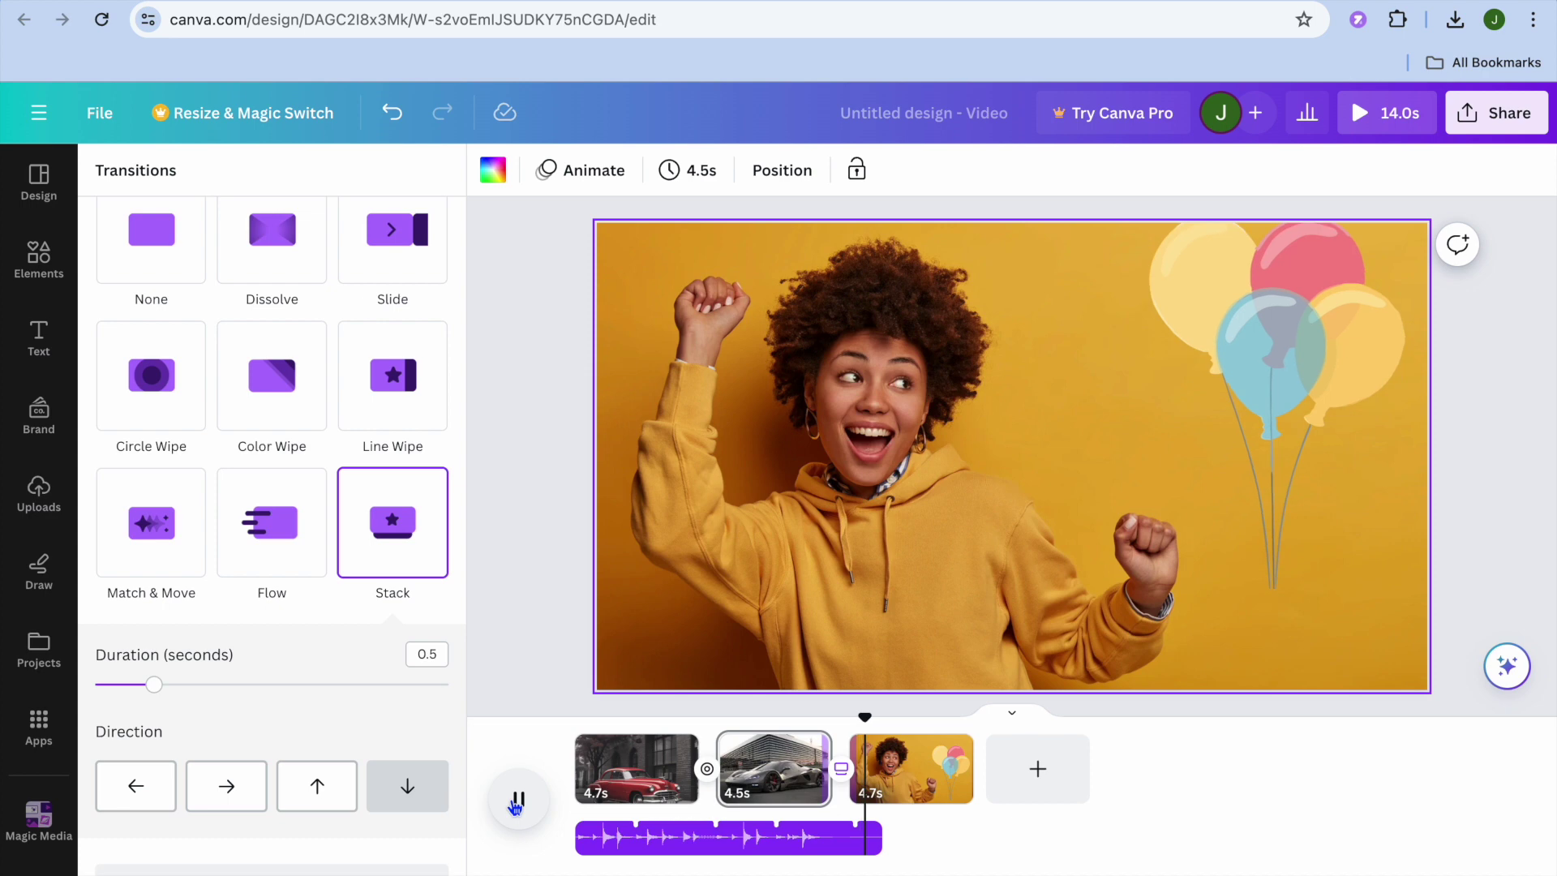
pyautogui.click(516, 801)
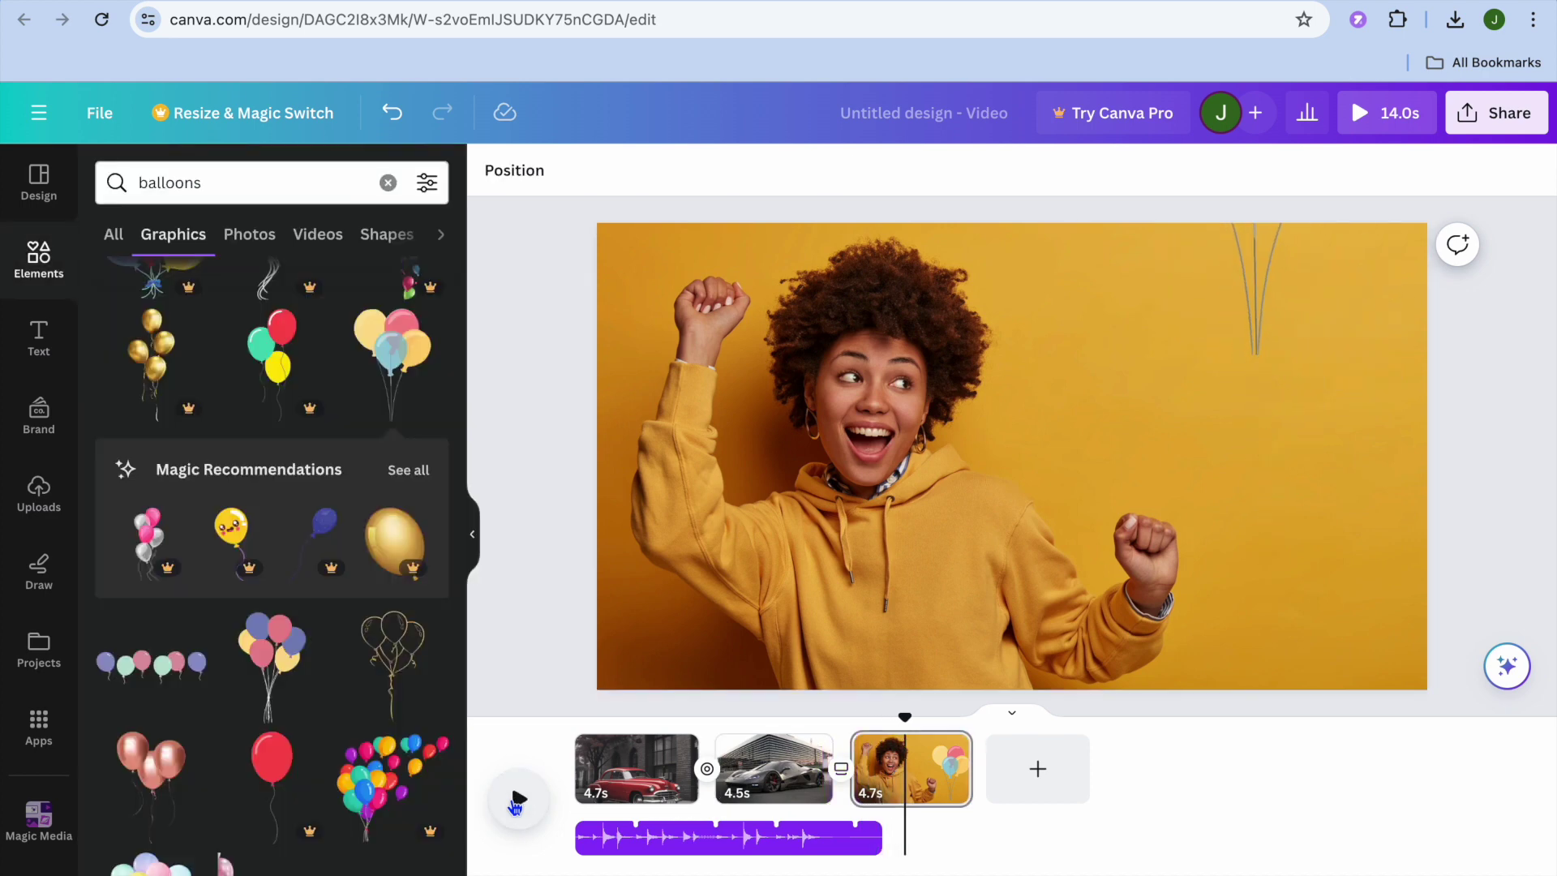